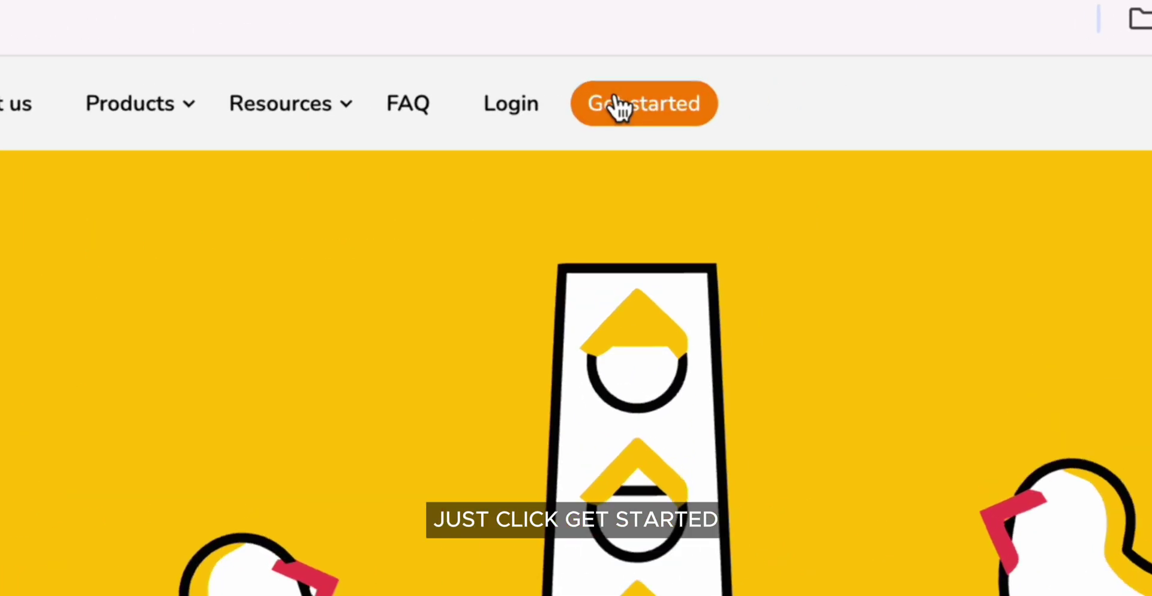
Fill the Duckfund signup form with the applicant's first and last name, email and phone number
left_click(834, 88)
left_click(536, 293)
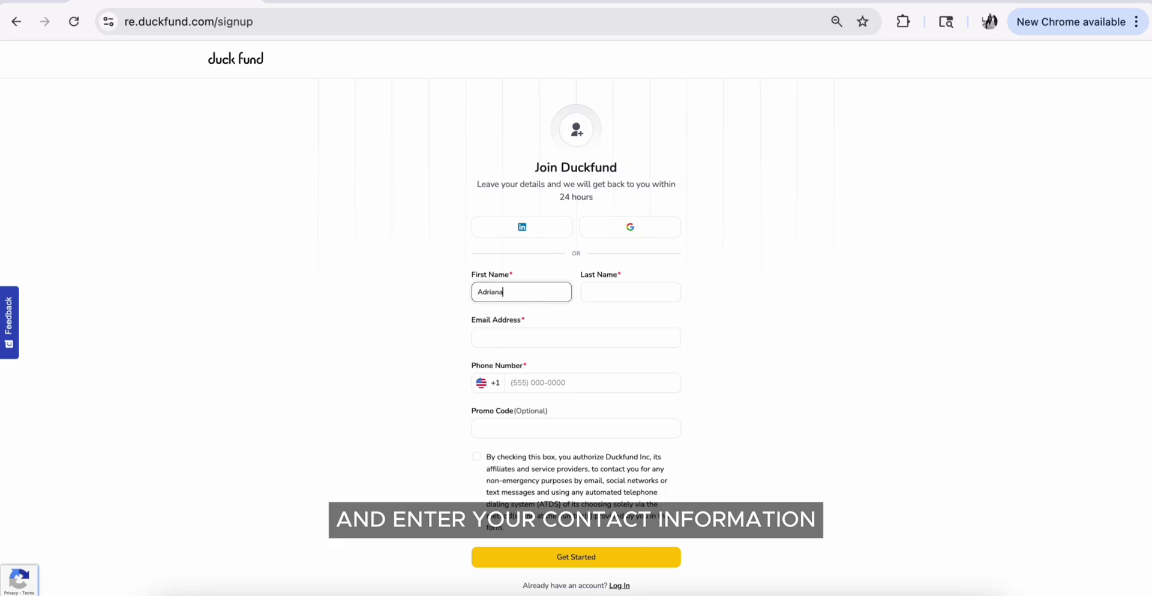
key("Tab")
type("Simoza")
left_click(607, 331)
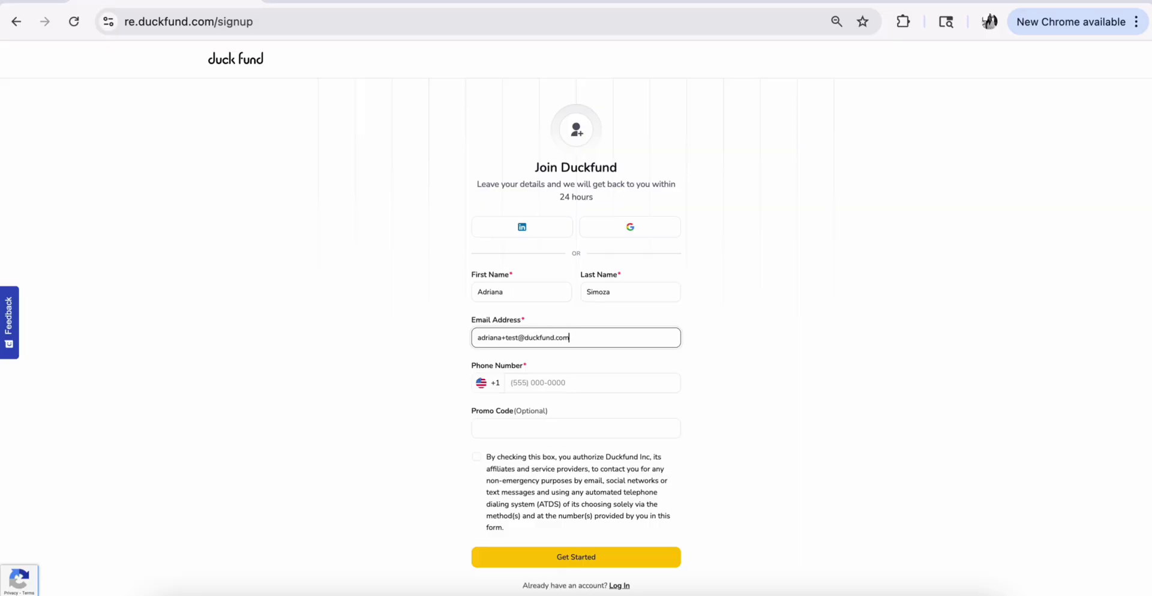
left_click(586, 380)
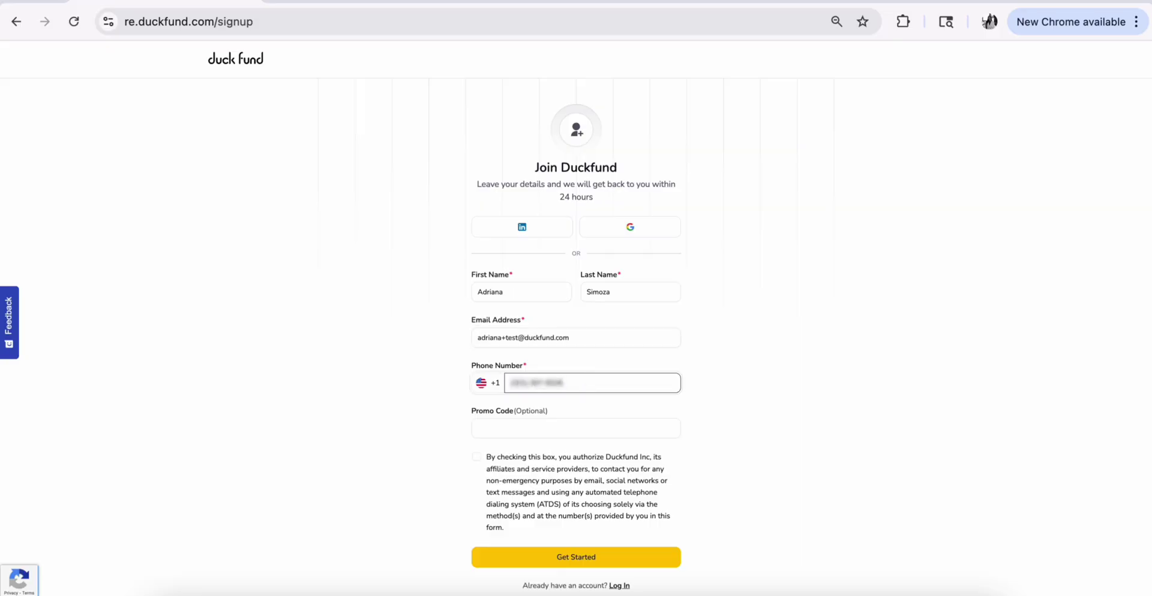
Accept the consent terms, submit the signup, and sign in via the emailed magic link
left_click(476, 457)
left_click(595, 557)
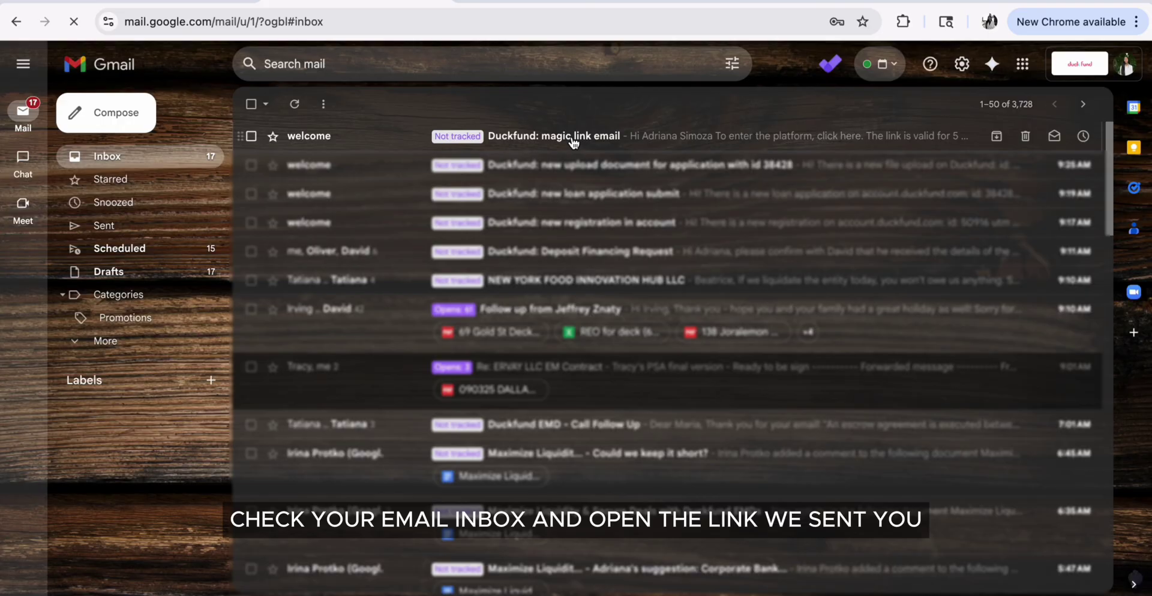
left_click(573, 138)
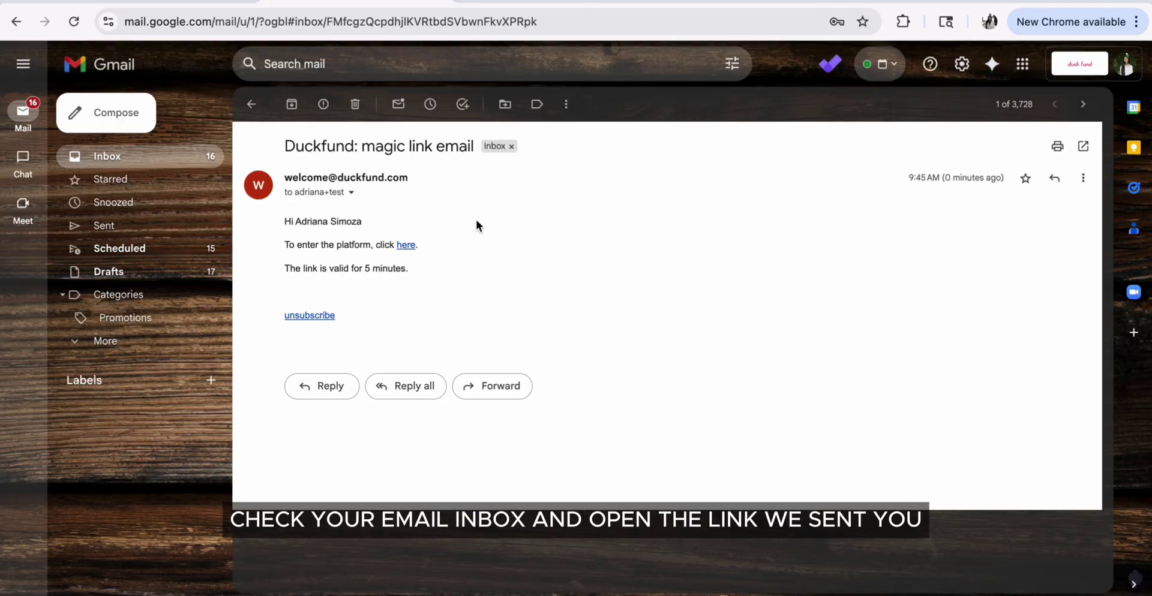
left_click(406, 244)
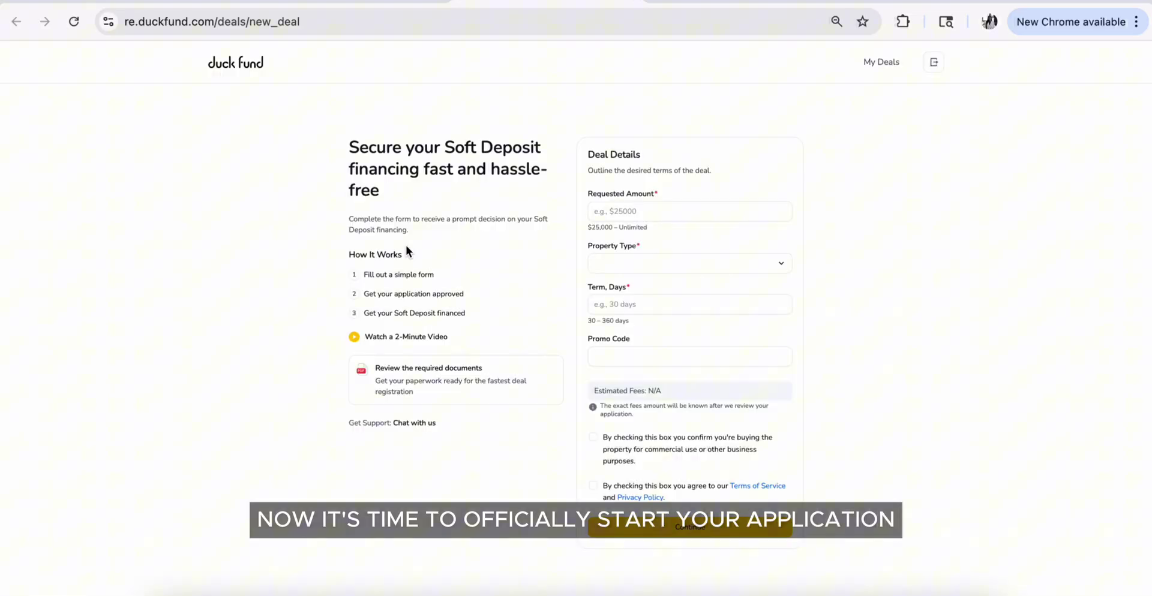
Request $100,000 for a Multifamily property over 60 days, tick both agreements, and continue
left_click(599, 219)
type("1000000")
left_click(690, 264)
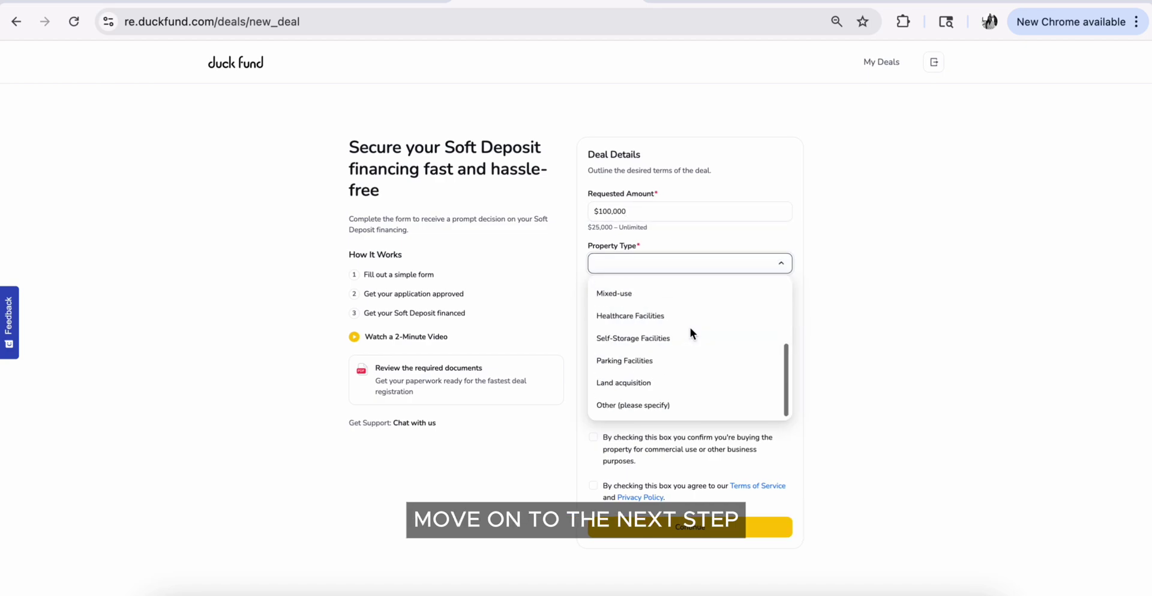
scroll(690, 327, "up", 5)
left_click(686, 289)
left_click(663, 303)
type("60")
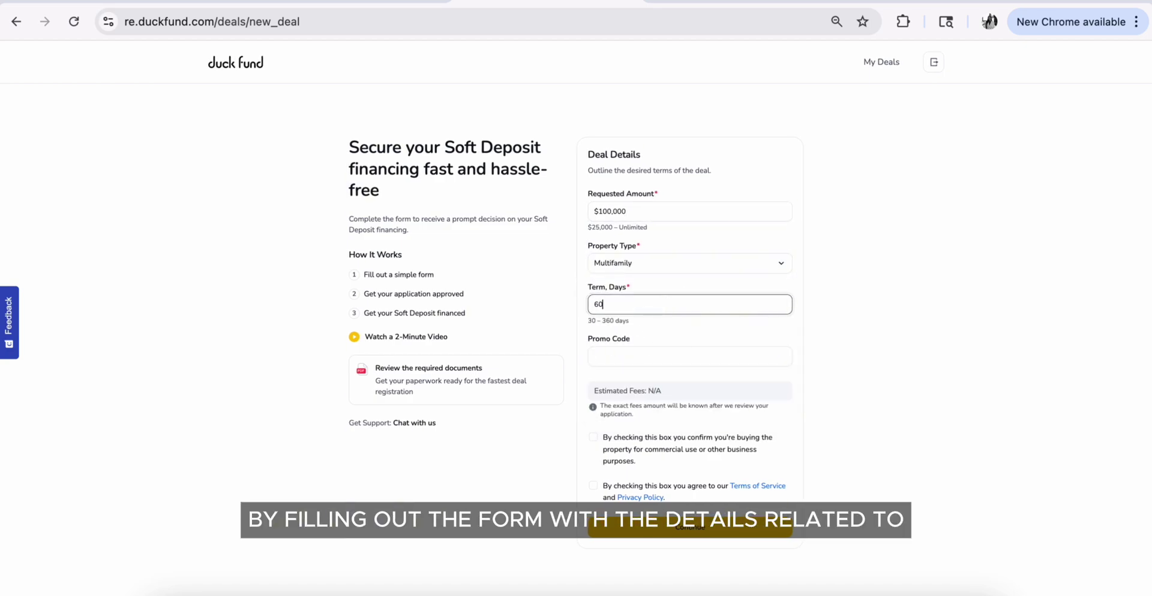
left_click(594, 438)
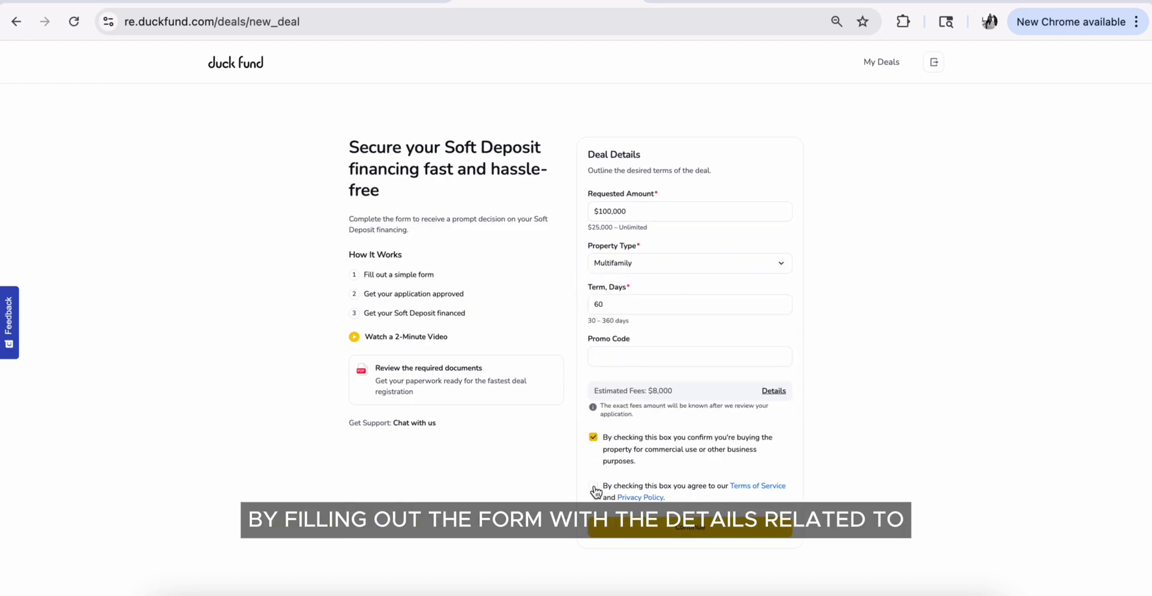
left_click(593, 488)
left_click(656, 531)
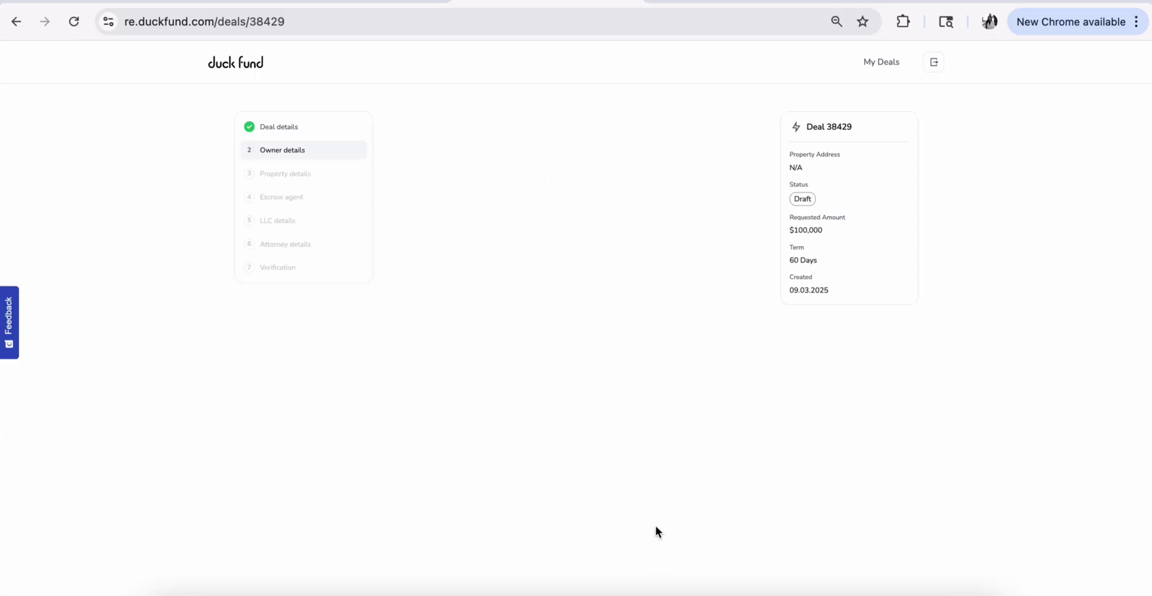
Enter company AVS Rela Estate, LLC, registered in FL as an LLC, with its address
left_click(607, 183)
type("AVS")
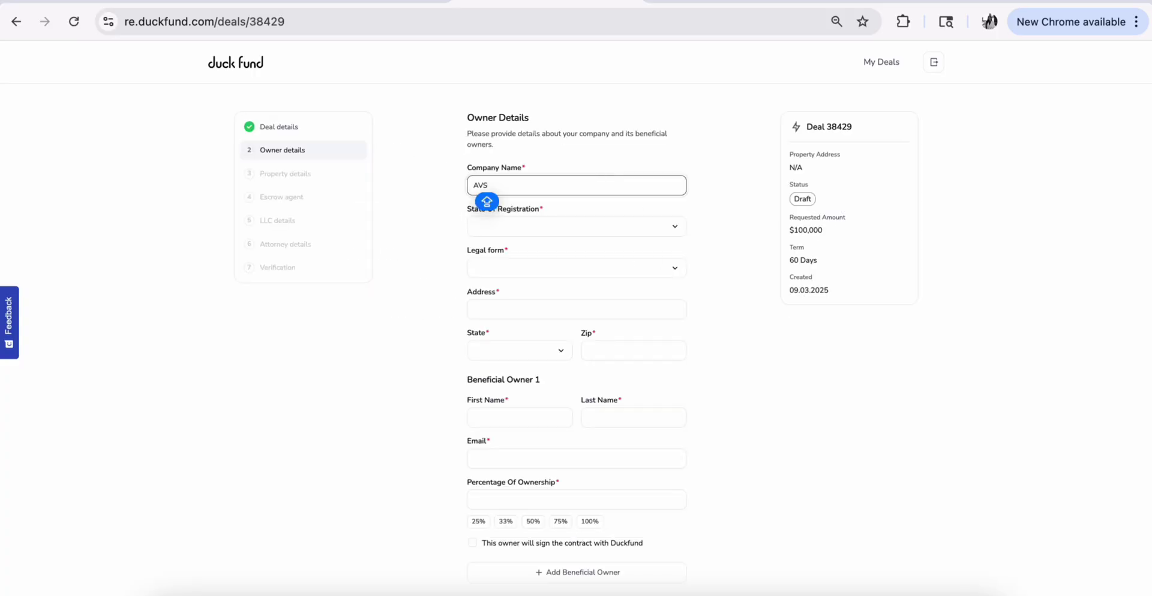
type(" Rela Estate, L")
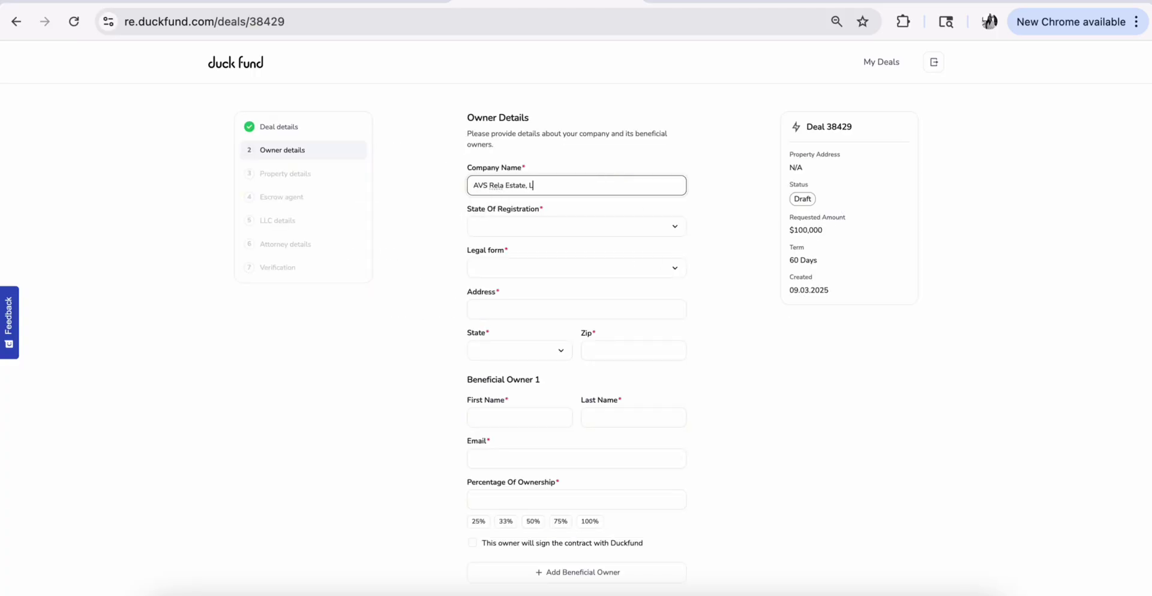
type("LC")
left_click(614, 227)
scroll(609, 270, "down", 3)
left_click(588, 280)
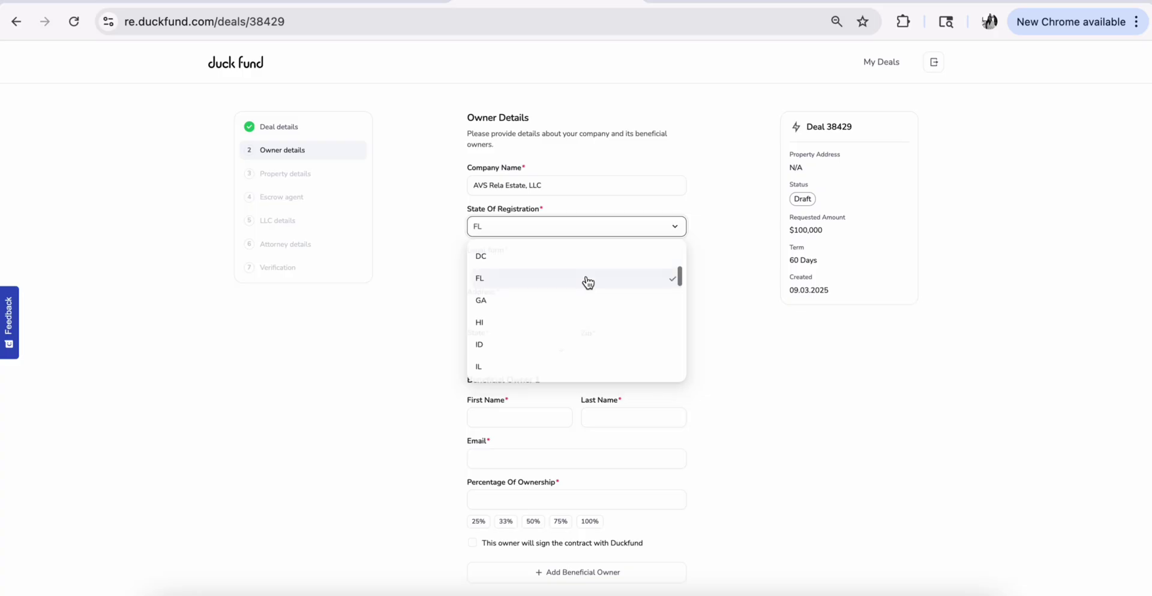
left_click(587, 270)
left_click(579, 295)
left_click(571, 309)
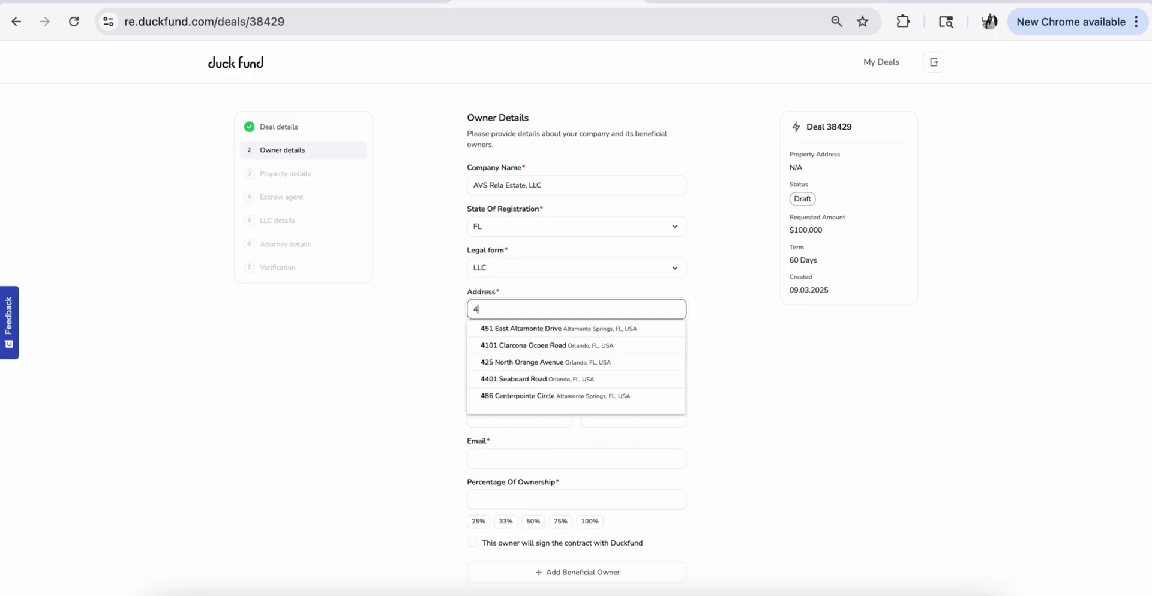
key("Down")
key("Return")
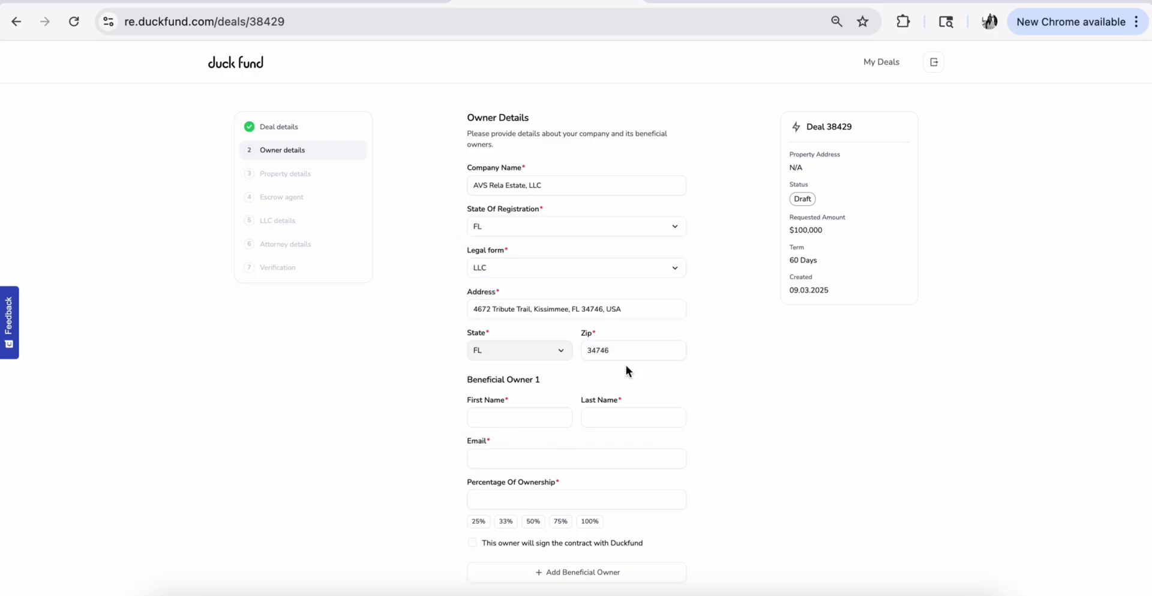
Add the beneficial owner's name and email with 100% ownership, marked as the contract signer
scroll(625, 366, "down", 2)
left_click(517, 332)
key("Tab")
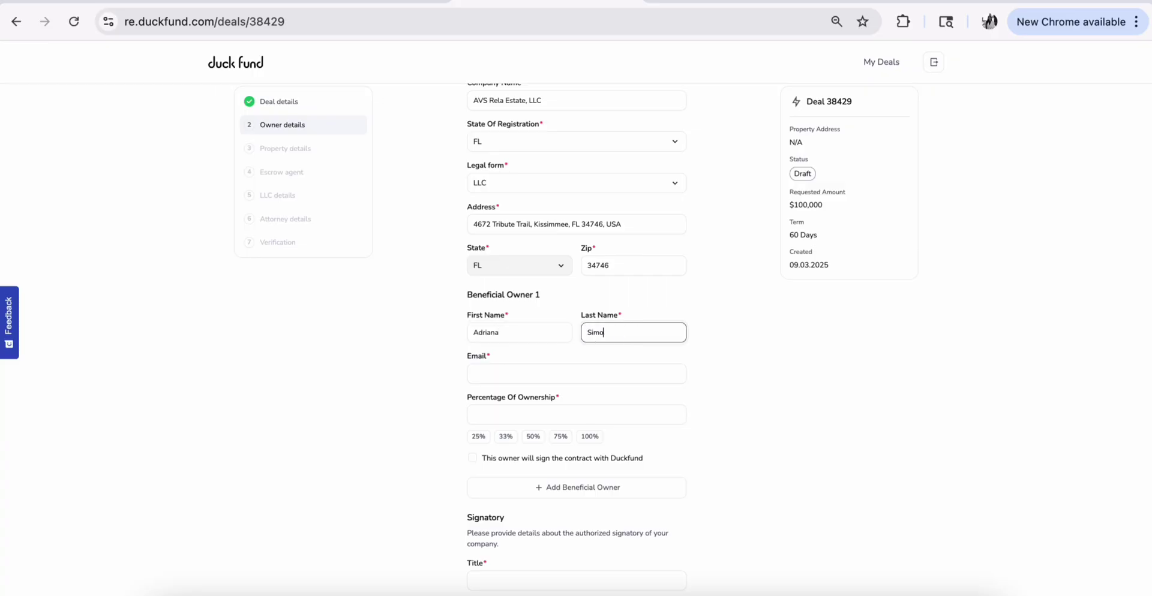
key("Tab")
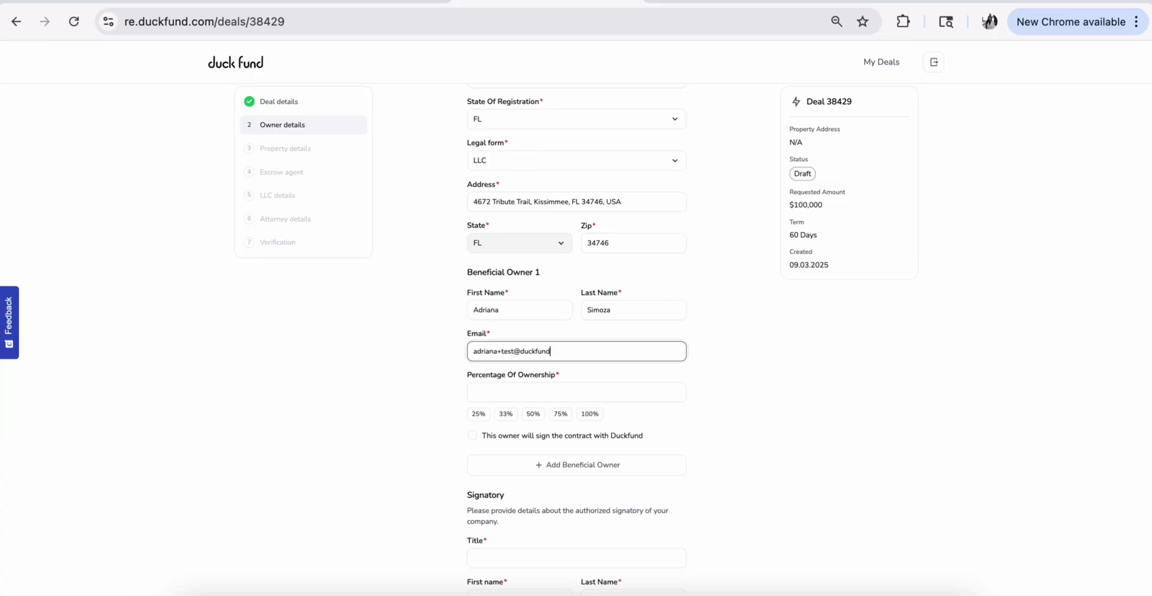
left_click(592, 414)
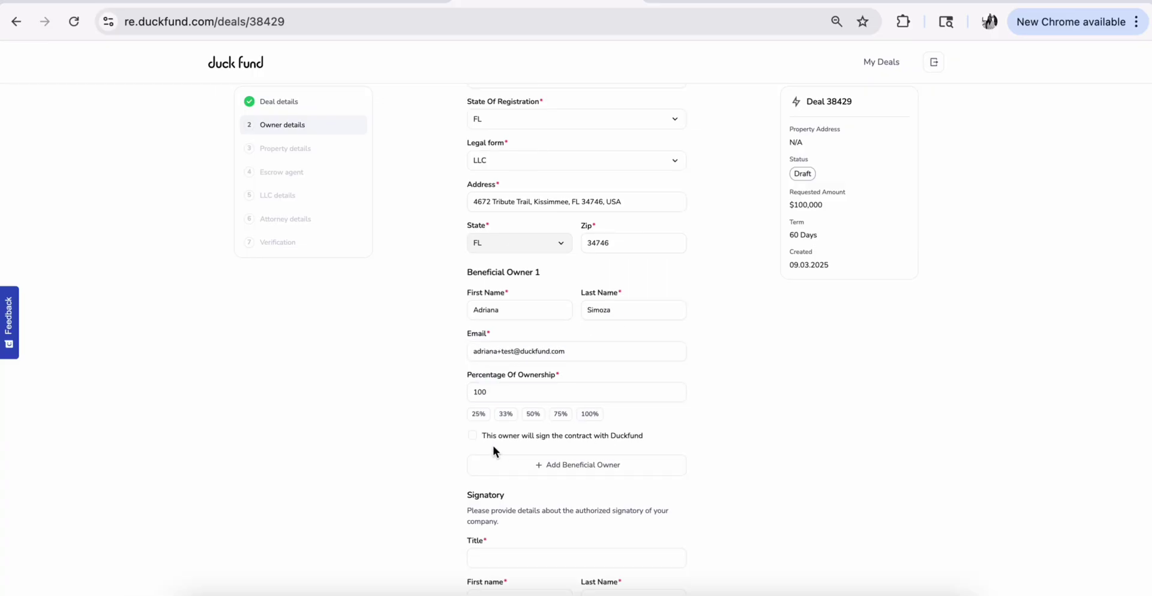
left_click(473, 436)
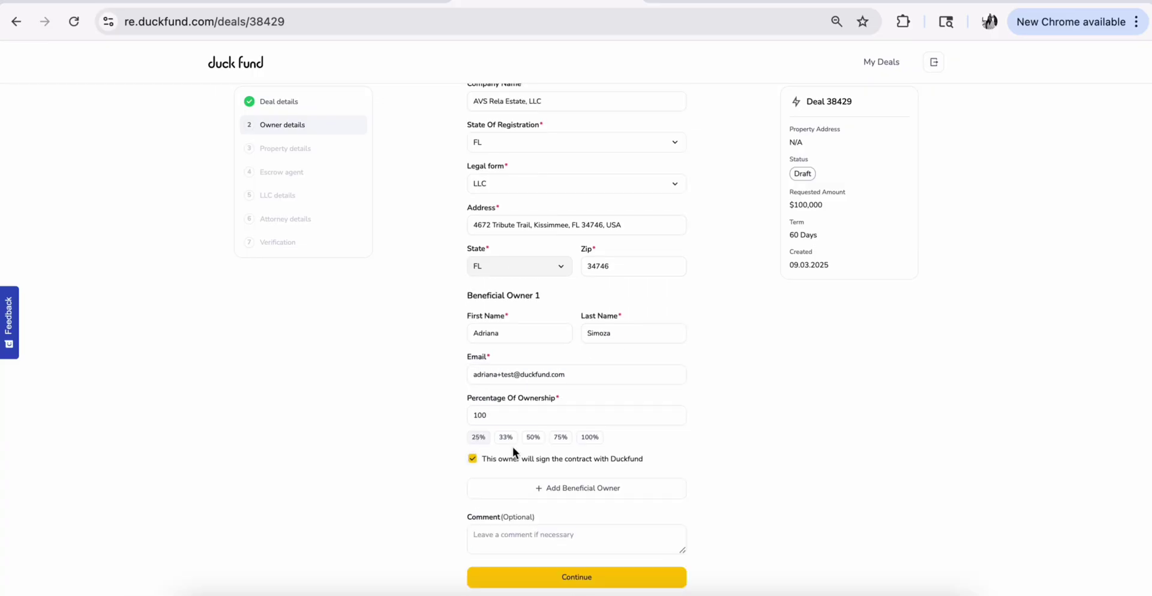
Review the PSA requirements and upload the purchase and sale agreement docx
left_click(594, 578)
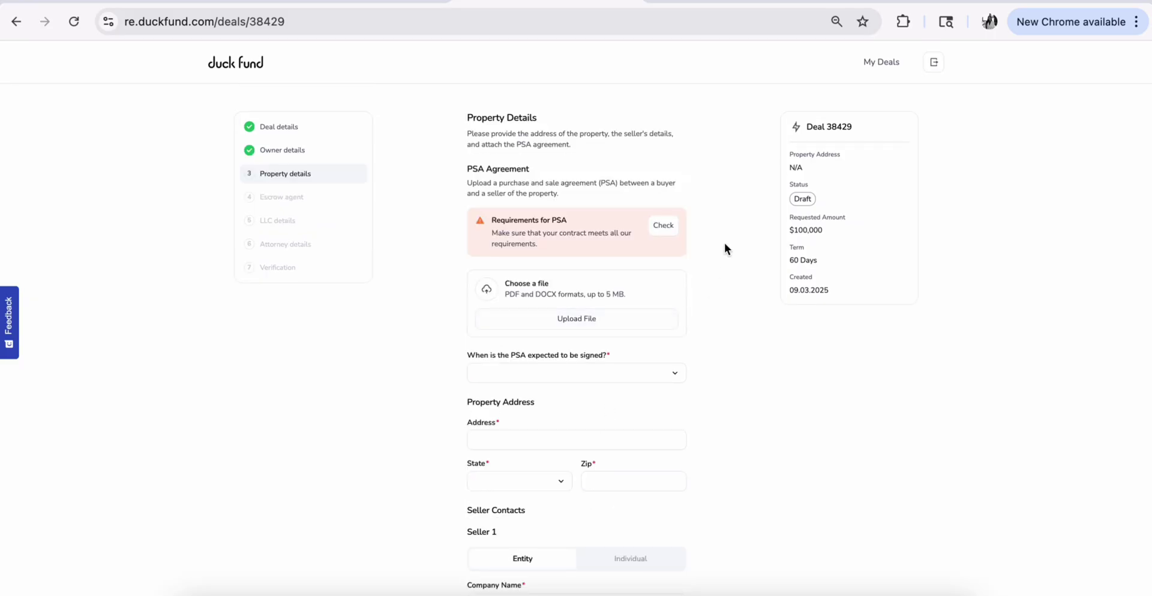
left_click(665, 227)
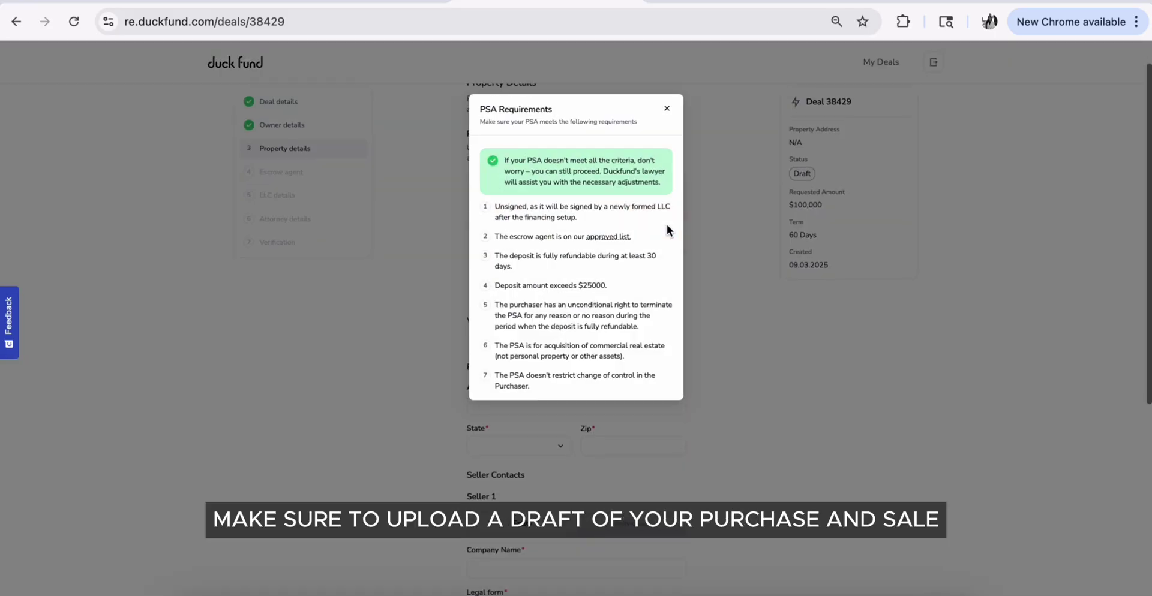
left_click(666, 109)
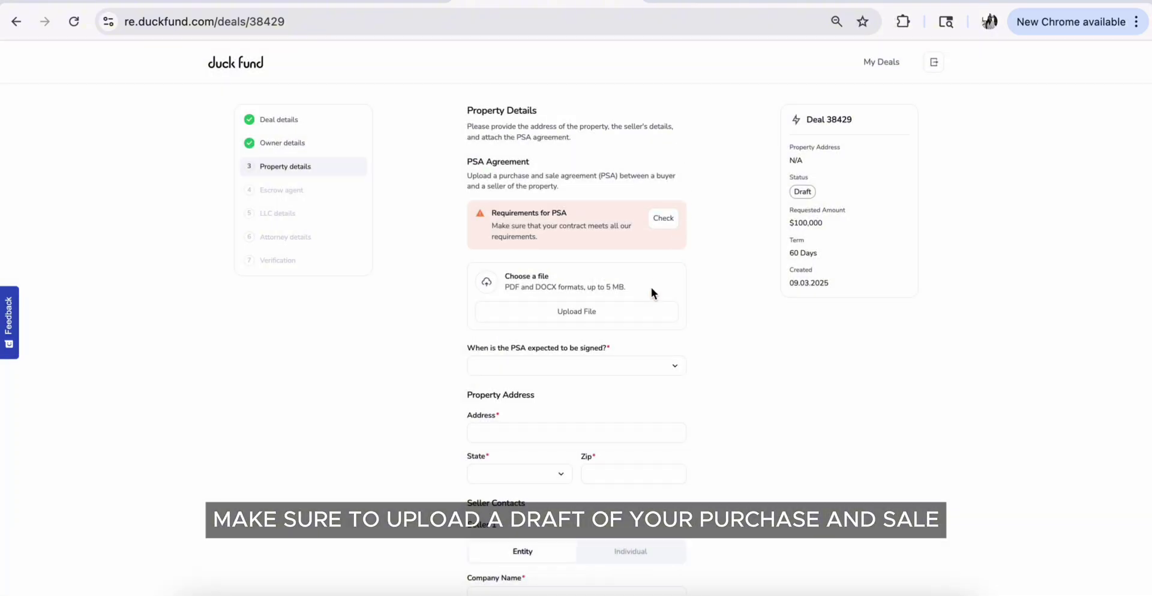
left_click(628, 310)
double_click(144, 128)
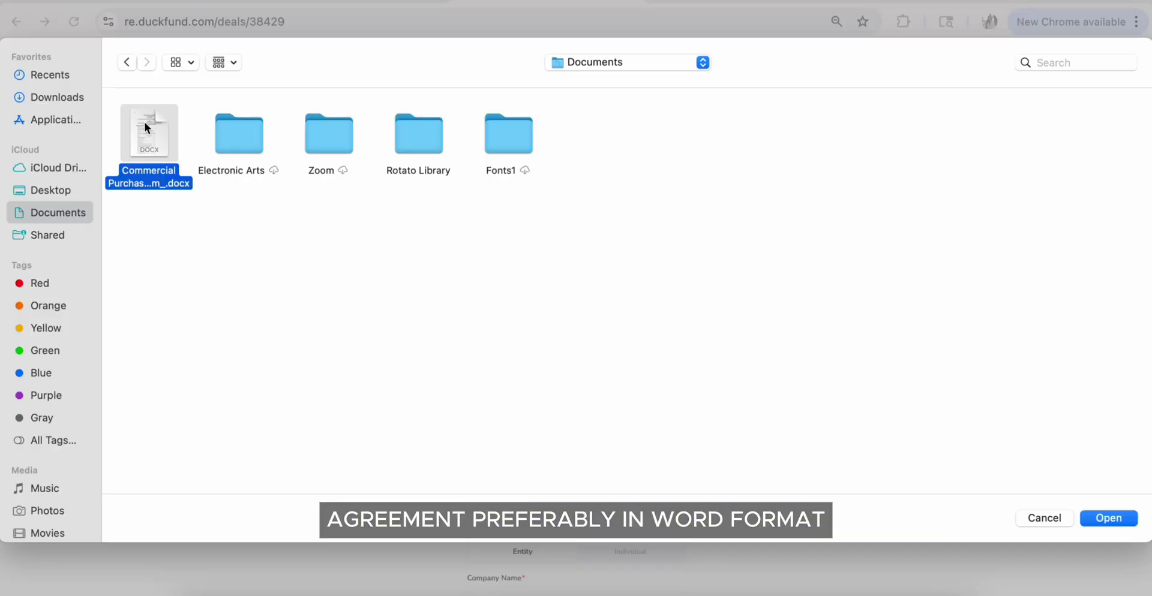
scroll(617, 324, "down", 3)
Set PSA signing to Within a week and select the Florida property address
left_click(603, 283)
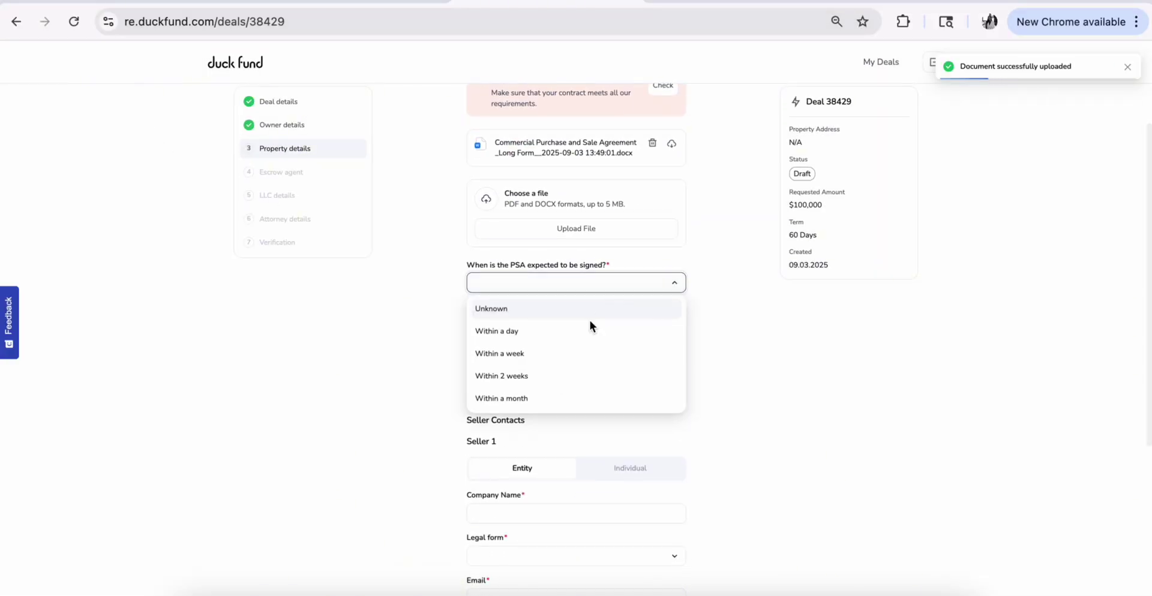
left_click(520, 352)
scroll(520, 349, "down", 2)
left_click(527, 249)
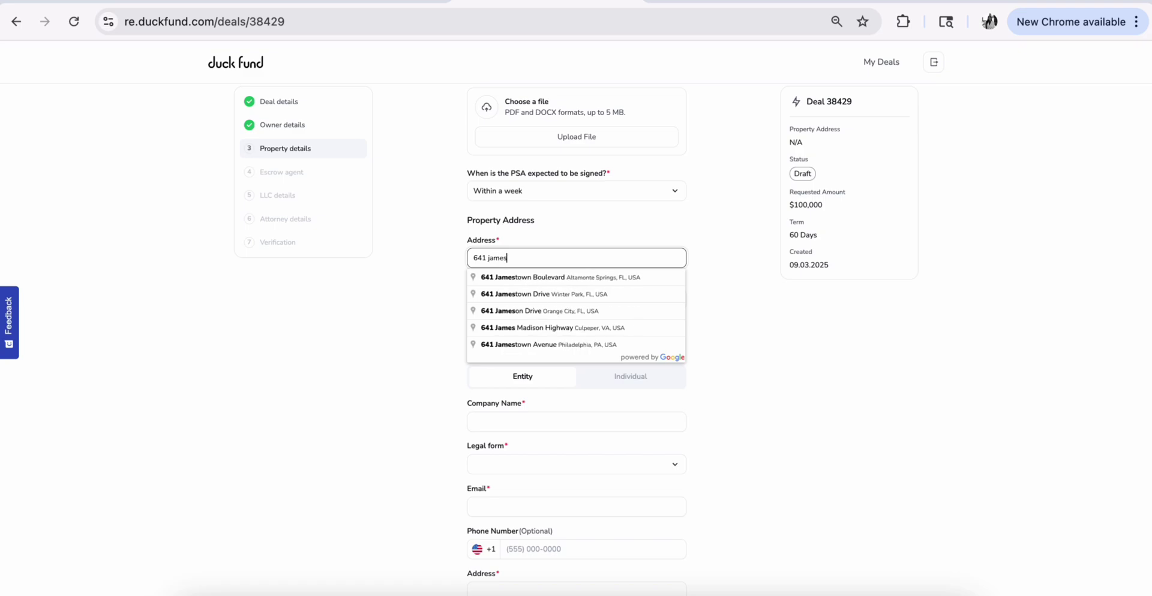
left_click(558, 274)
Enter seller Ascending Apartments as a Corporation with its email and address
scroll(558, 276, "down", 1)
left_click(554, 286)
type("Ascending Apartments")
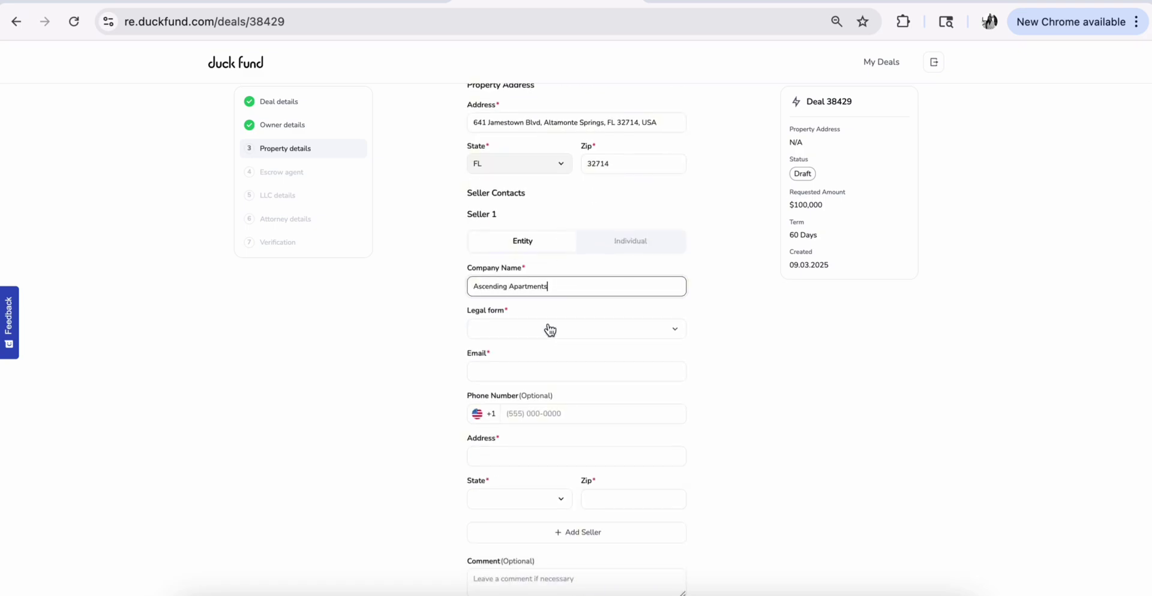
left_click(549, 329)
left_click(539, 378)
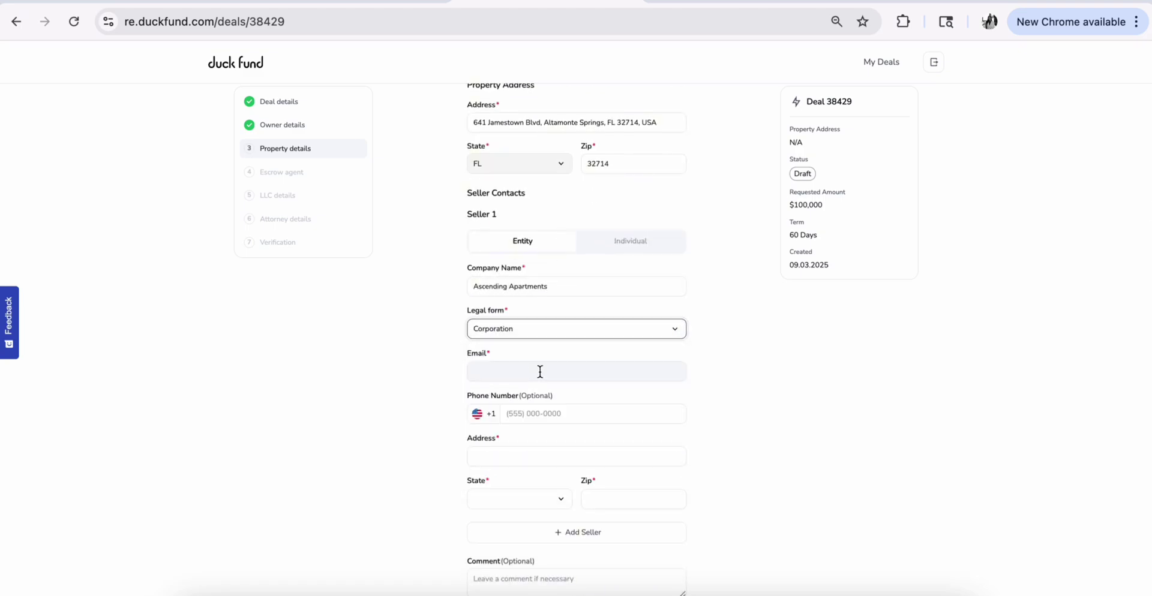
left_click(540, 372)
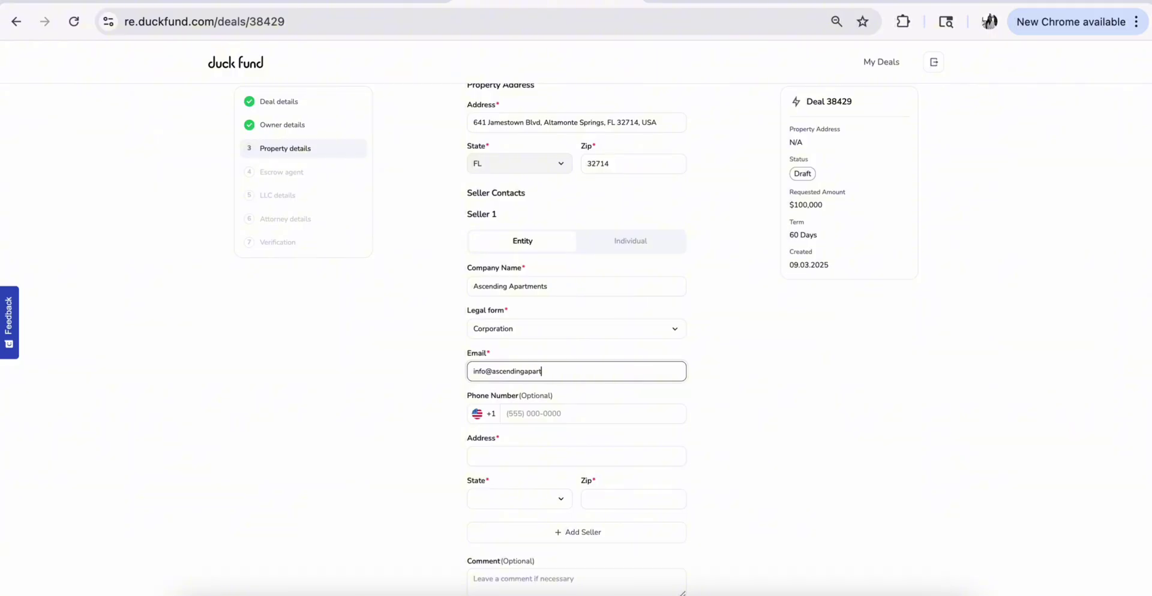
scroll(548, 437, "down", 1)
left_click(548, 436)
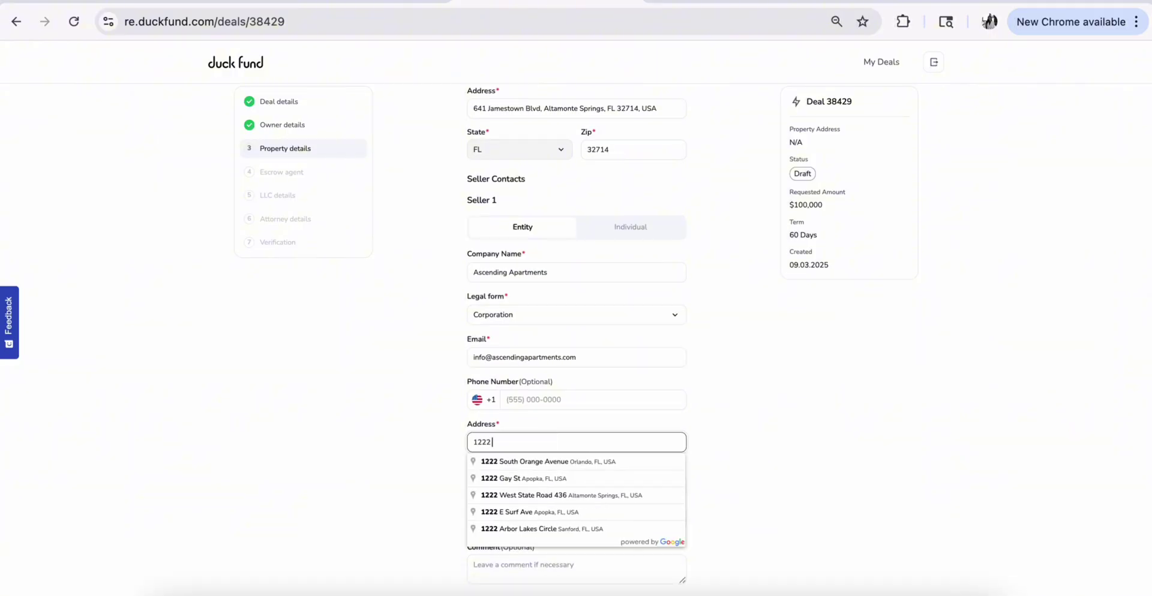
left_click(567, 480)
scroll(592, 465, "down", 1)
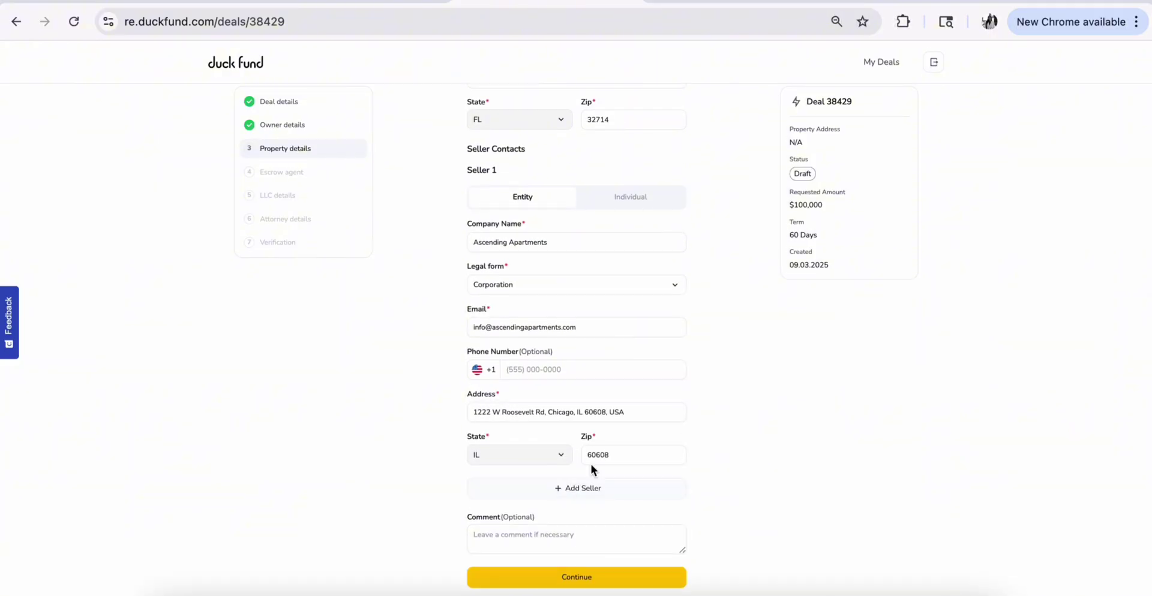
Indicate an escrow agent is chosen and select First American with its office address
left_click(611, 582)
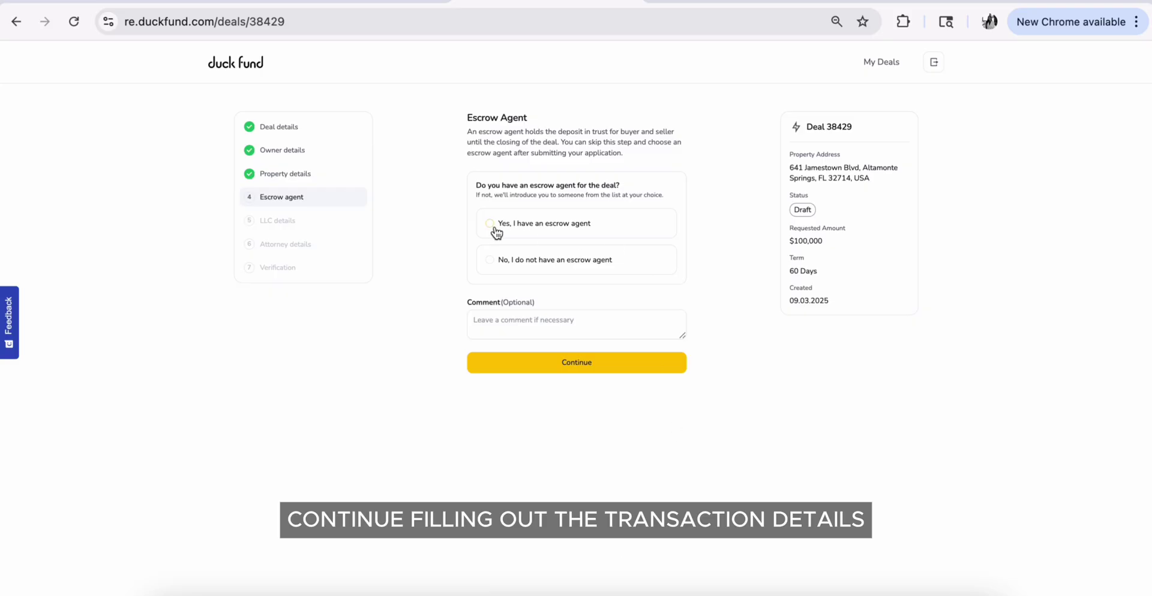
left_click(490, 223)
scroll(599, 402, "down", 1)
left_click(599, 296)
left_click(599, 331)
left_click(586, 363)
type("420")
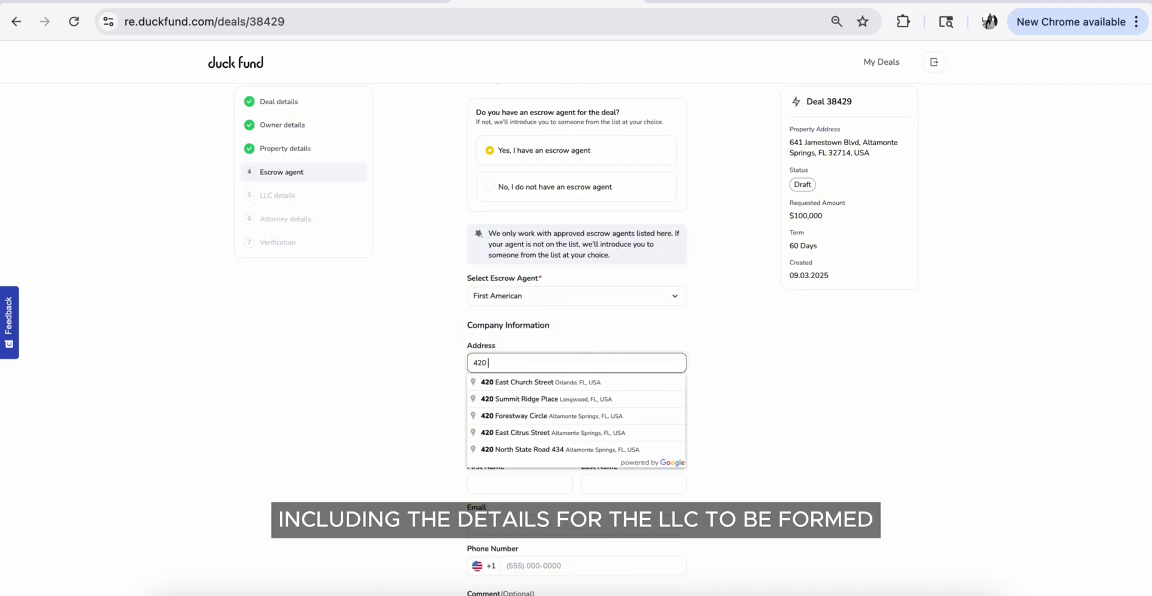
type(" orange")
left_click(630, 382)
Add the escrow contact person's name and email, then save the escrow details
scroll(631, 381, "down", 1)
left_click(532, 405)
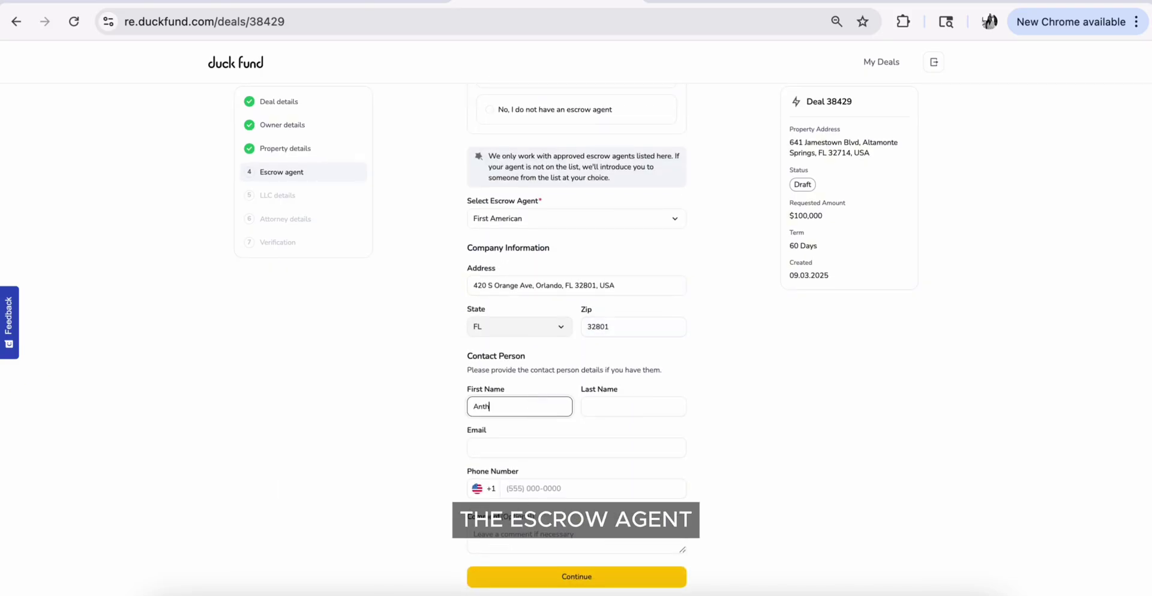
key("Tab")
left_click(566, 453)
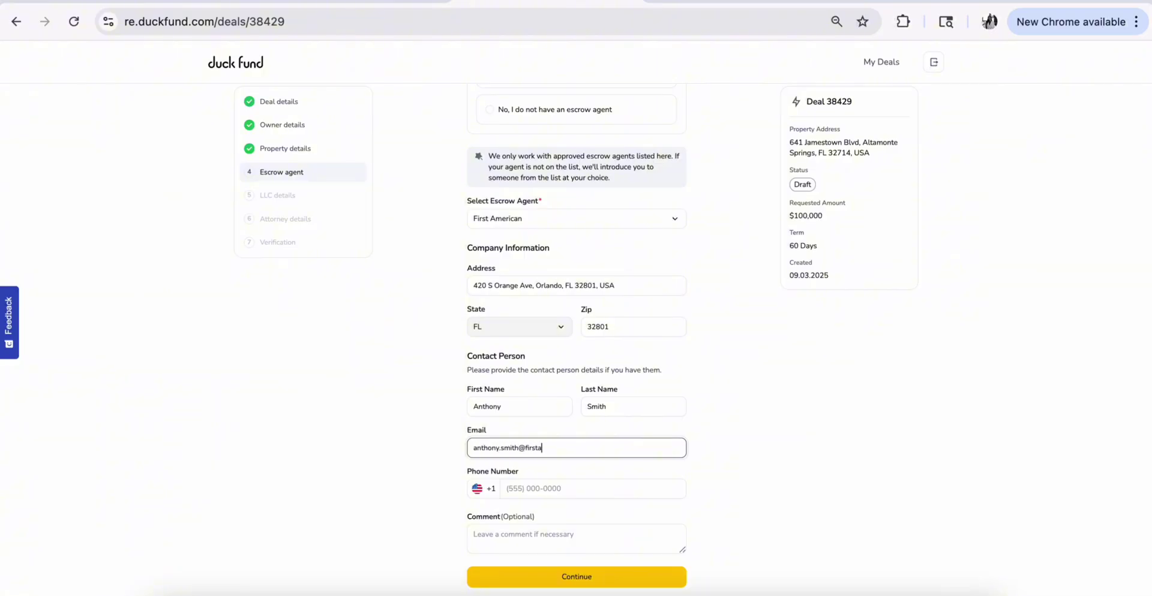
left_click(577, 577)
Enter LLC details: Ascending Real Estate, LLC, registered in FL, with its business address
type("Ascending Real Estate, LLC")
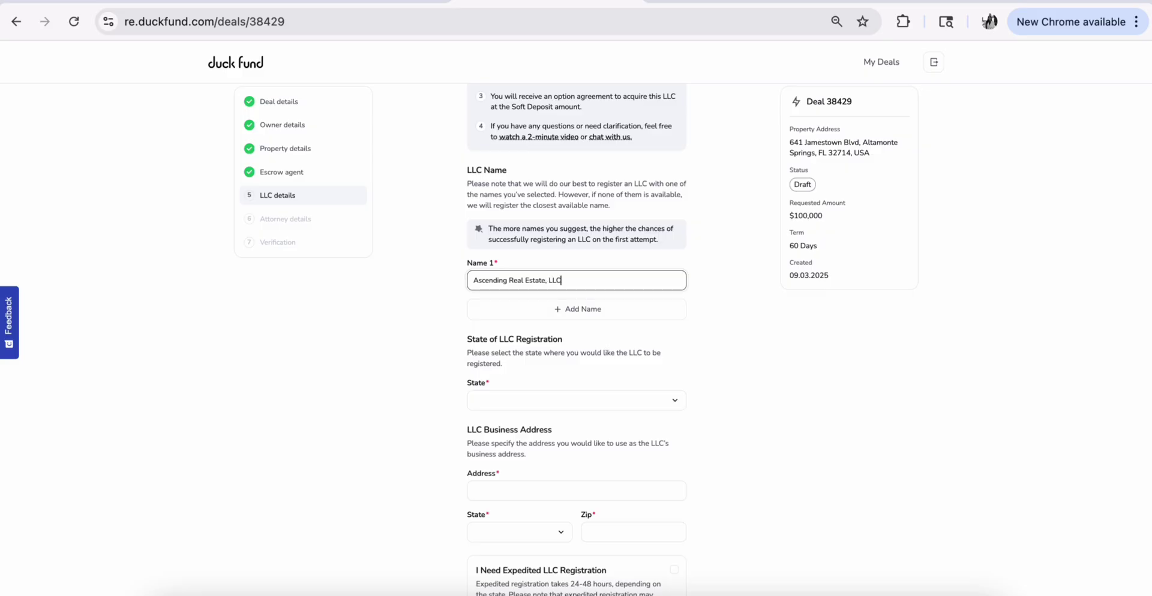
scroll(595, 409, "down", 2)
left_click(594, 291)
scroll(594, 355, "down", 2)
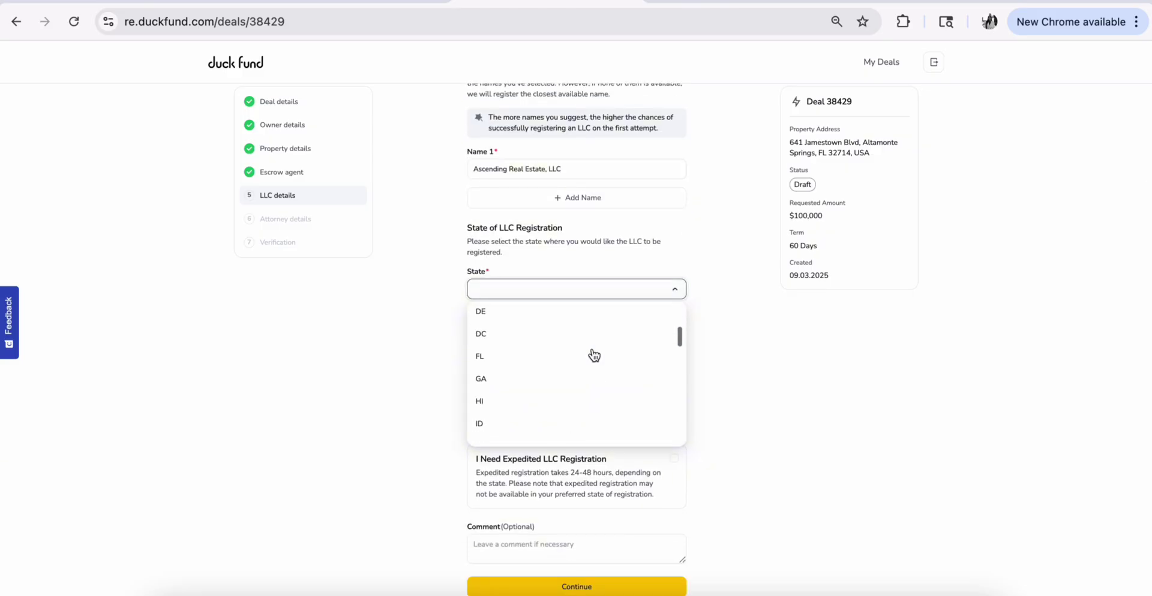
left_click(564, 357)
left_click(564, 379)
left_click(565, 392)
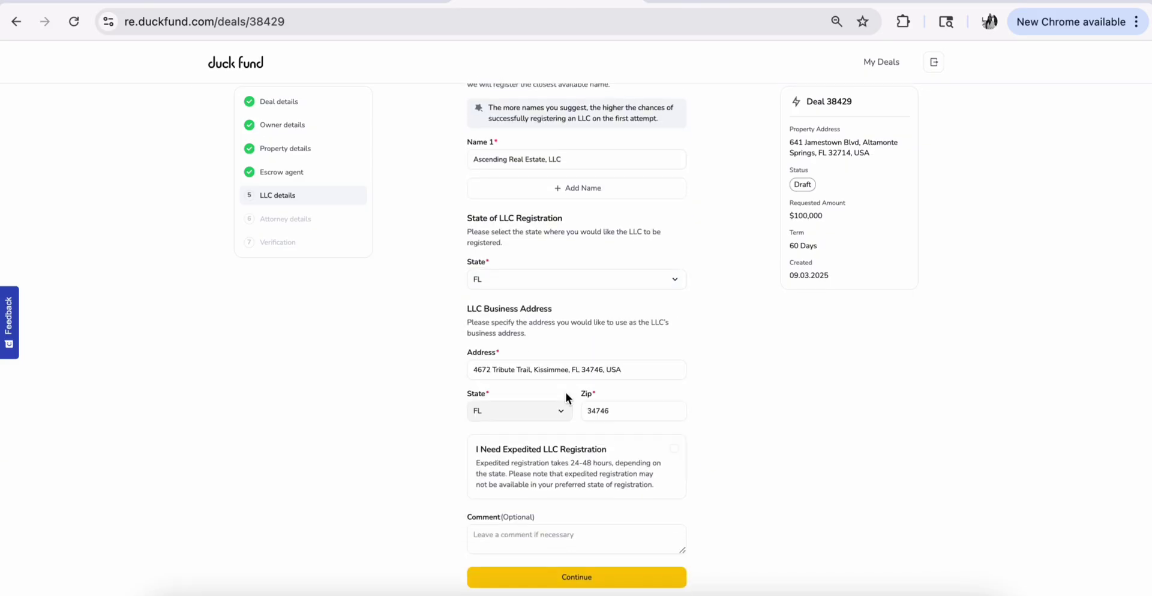
left_click(633, 581)
Enter attorney firm Miller & Miller with the attorney's name and email, then save
left_click(541, 317)
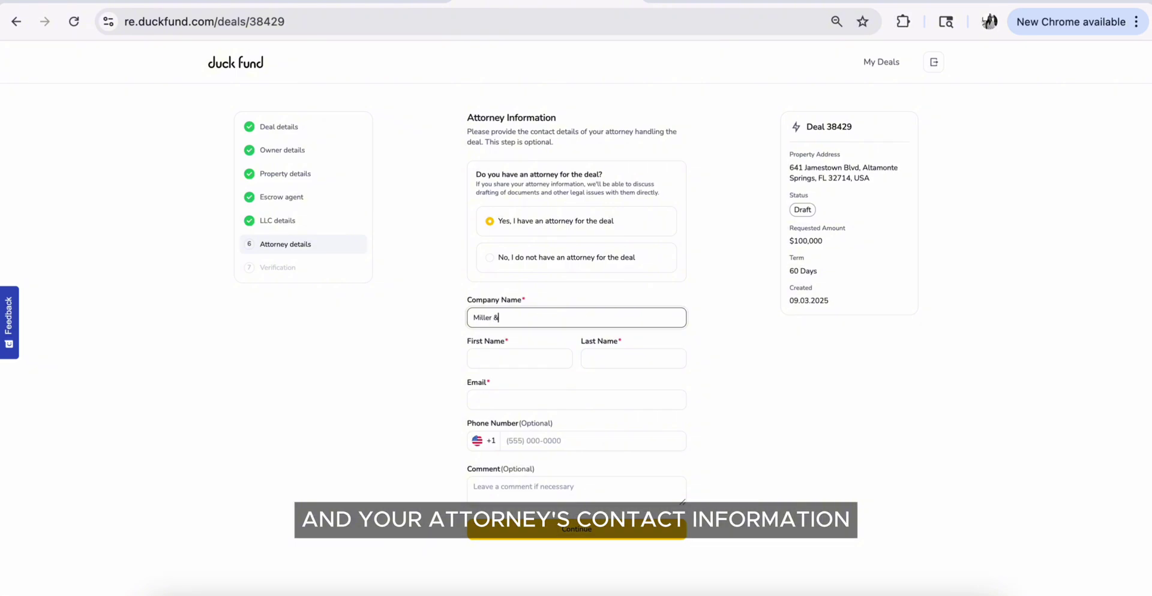
type("Miller & Miller")
left_click(532, 358)
left_click(643, 358)
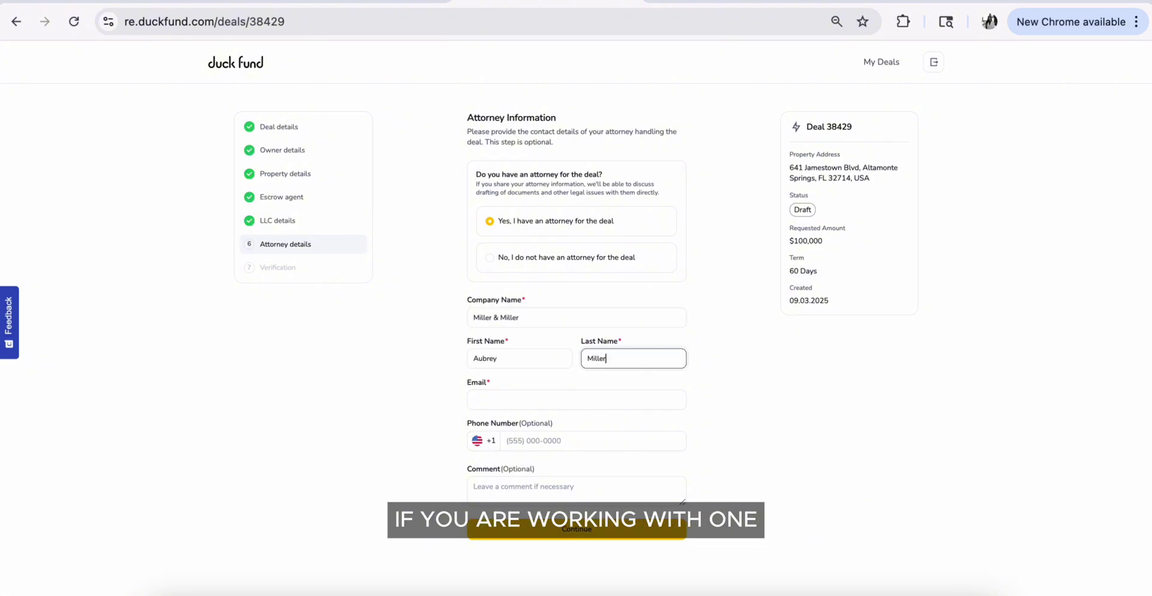
left_click(477, 399)
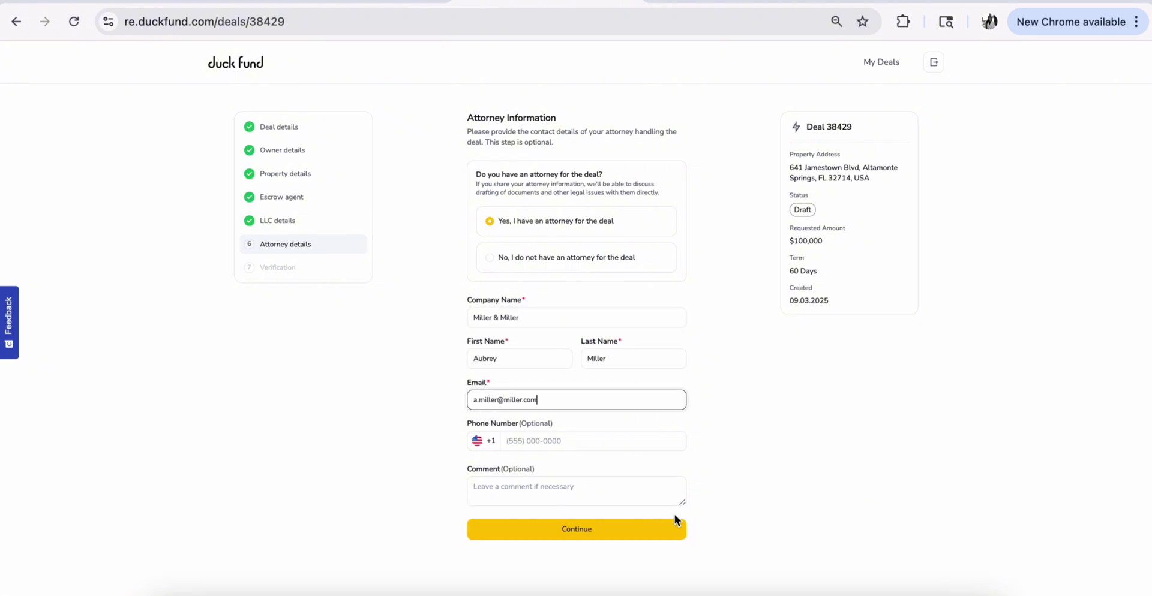
left_click(674, 521)
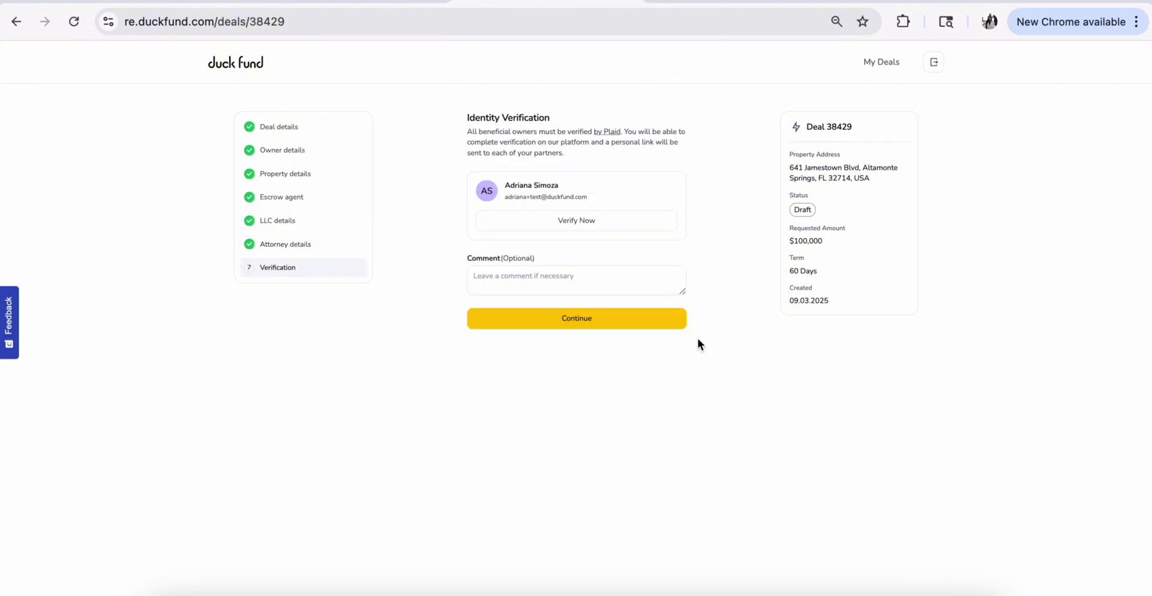
Start the owner's identity check and request a verification code by text
left_click(645, 230)
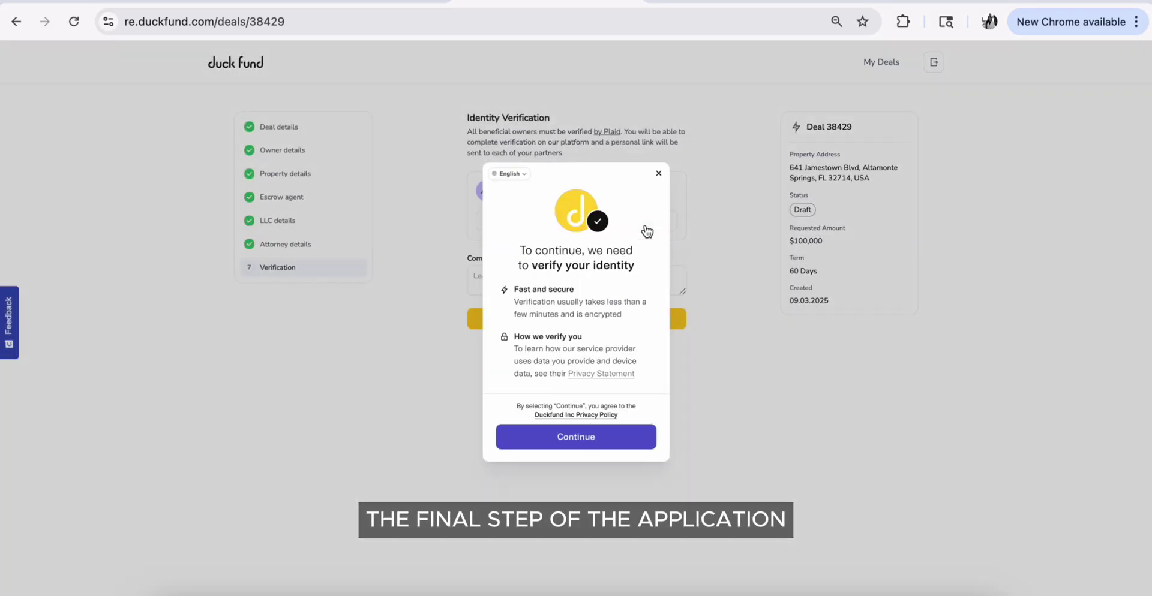
left_click(623, 441)
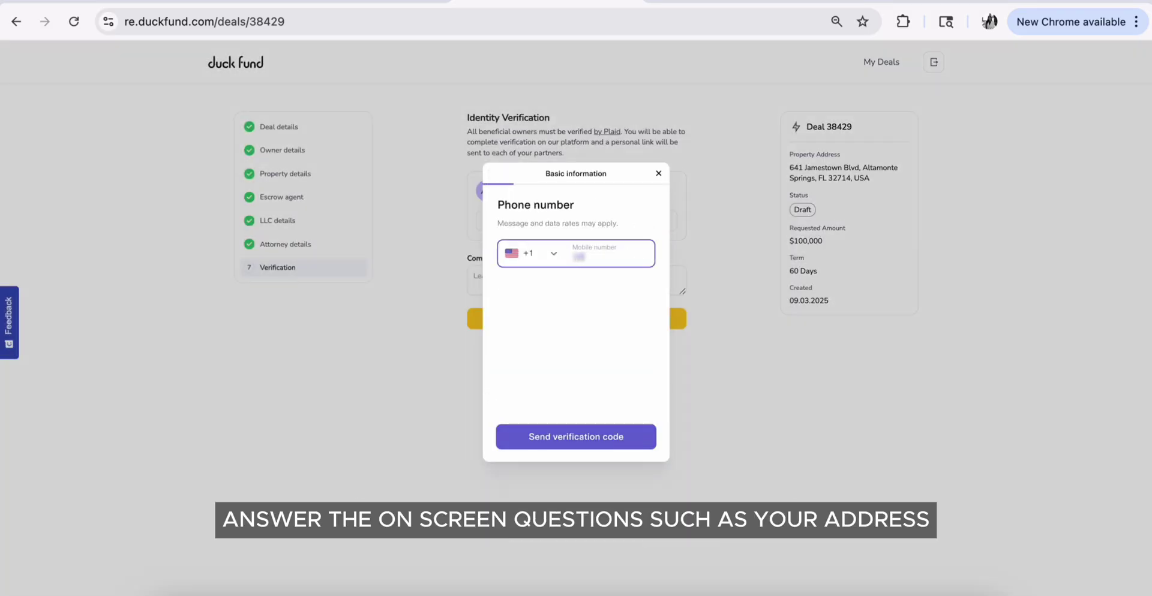
left_click(599, 440)
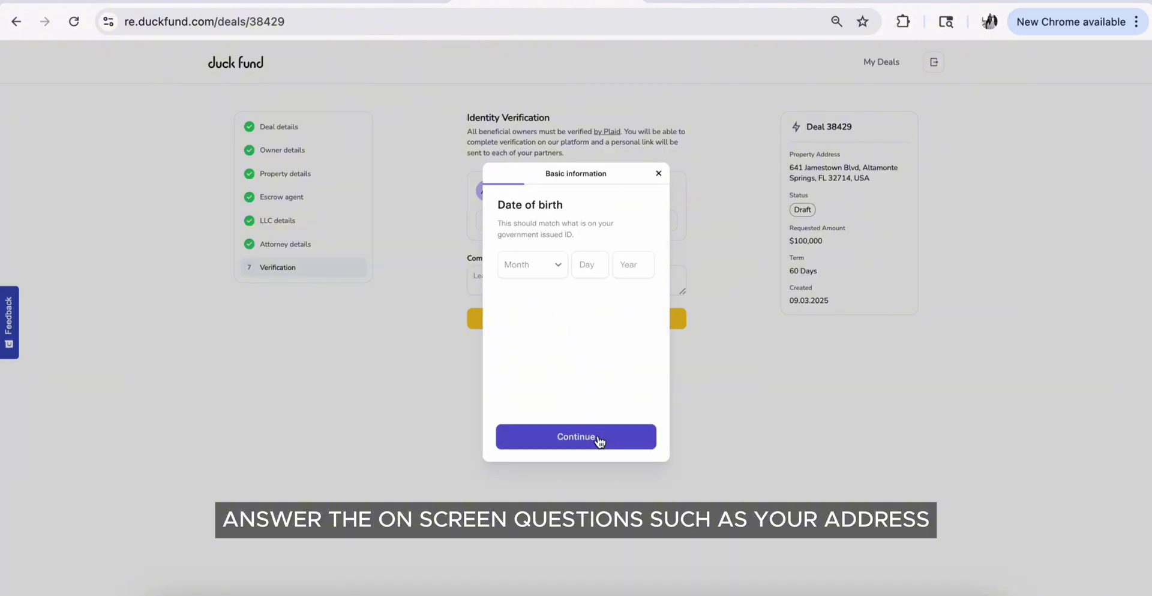
Enter the owner's date of birth and submit it
left_click(540, 270)
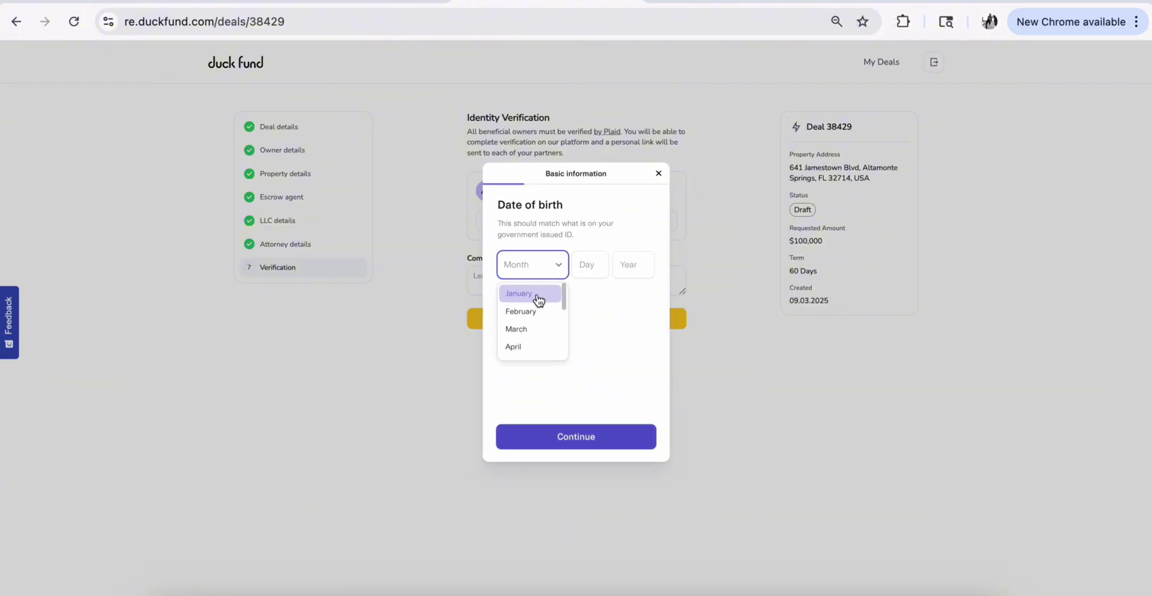
scroll(537, 300, "down", 3)
left_click(527, 328)
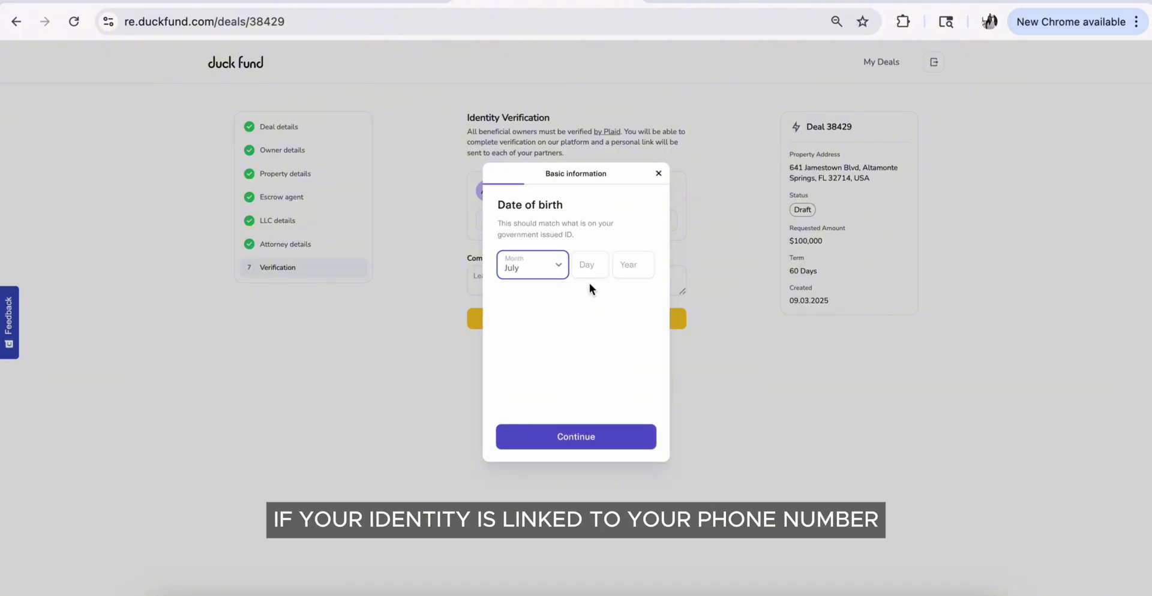
left_click(592, 268)
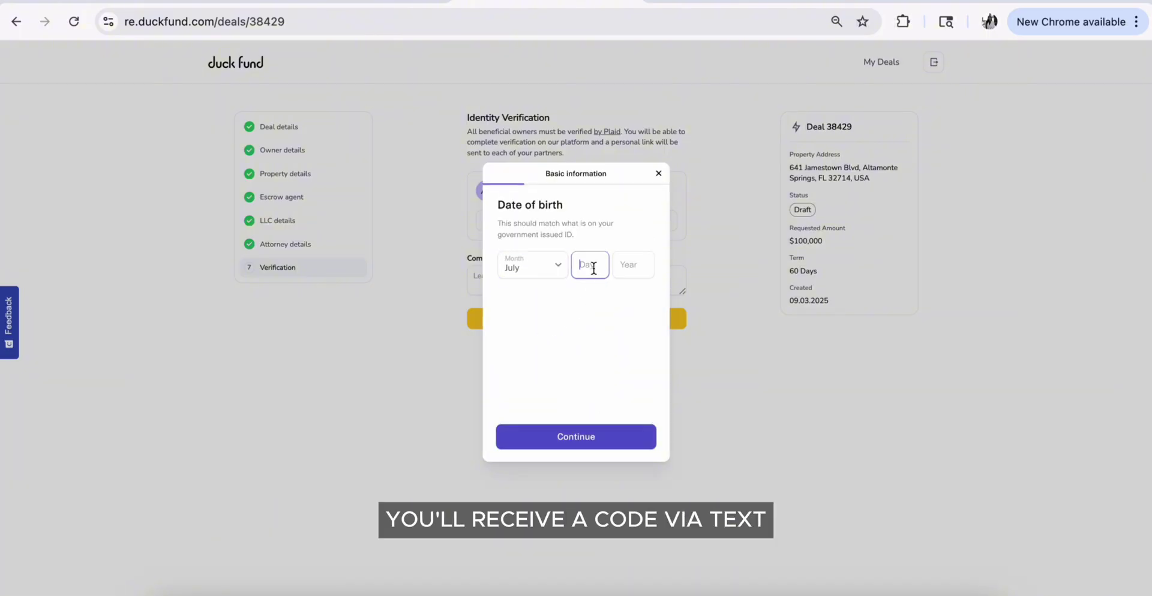
left_click(628, 269)
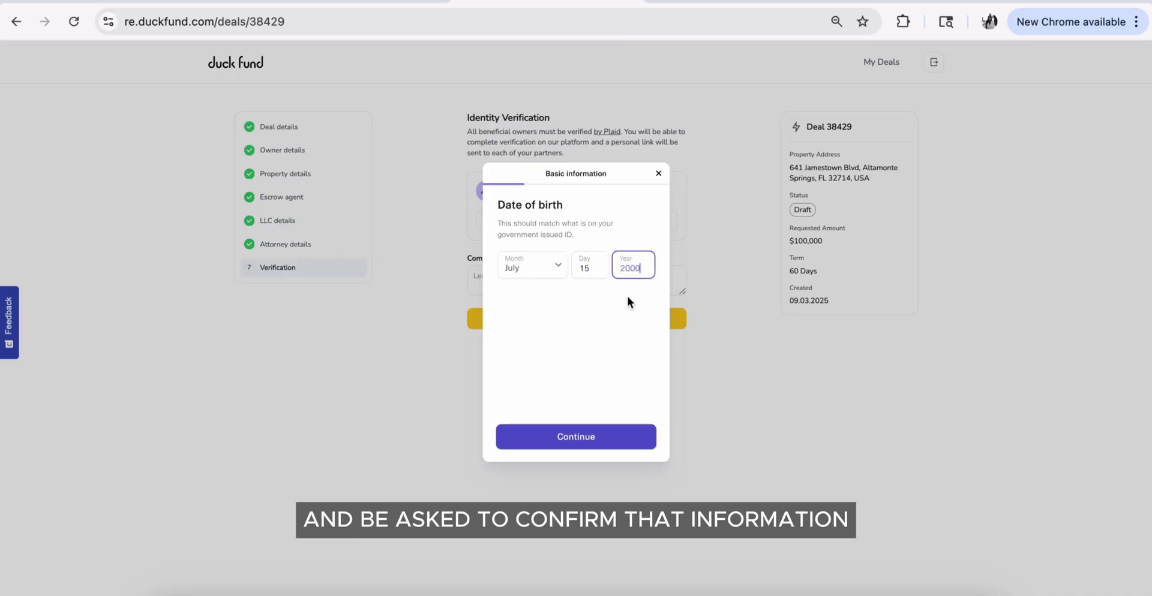
left_click(623, 427)
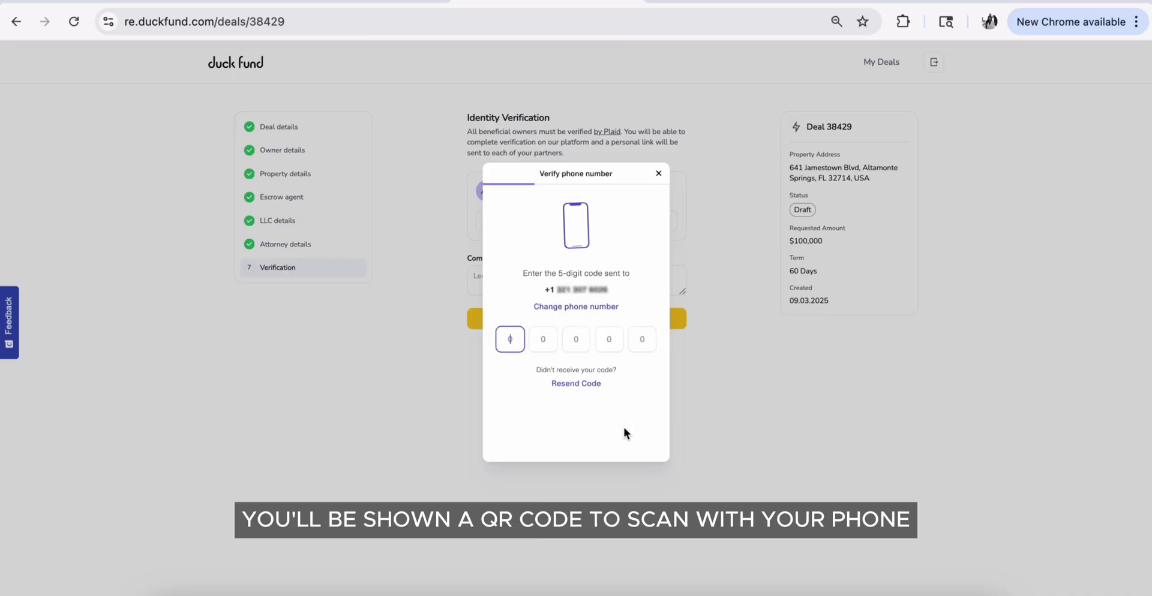
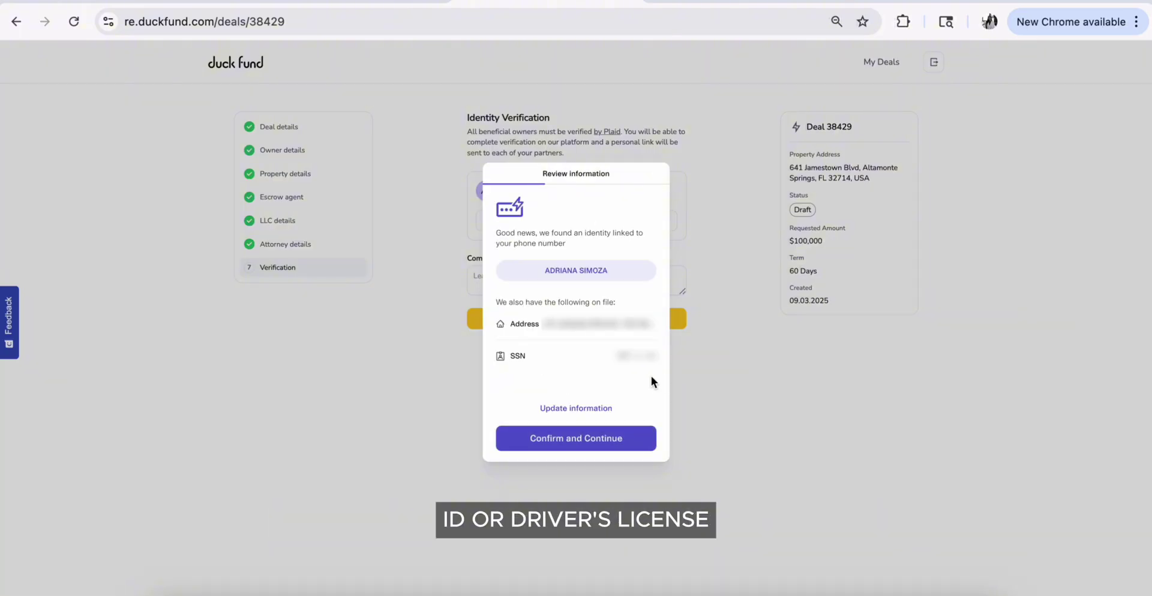
Enter the texted verification code, confirm the identity details, and continue to the deal review
left_click(606, 440)
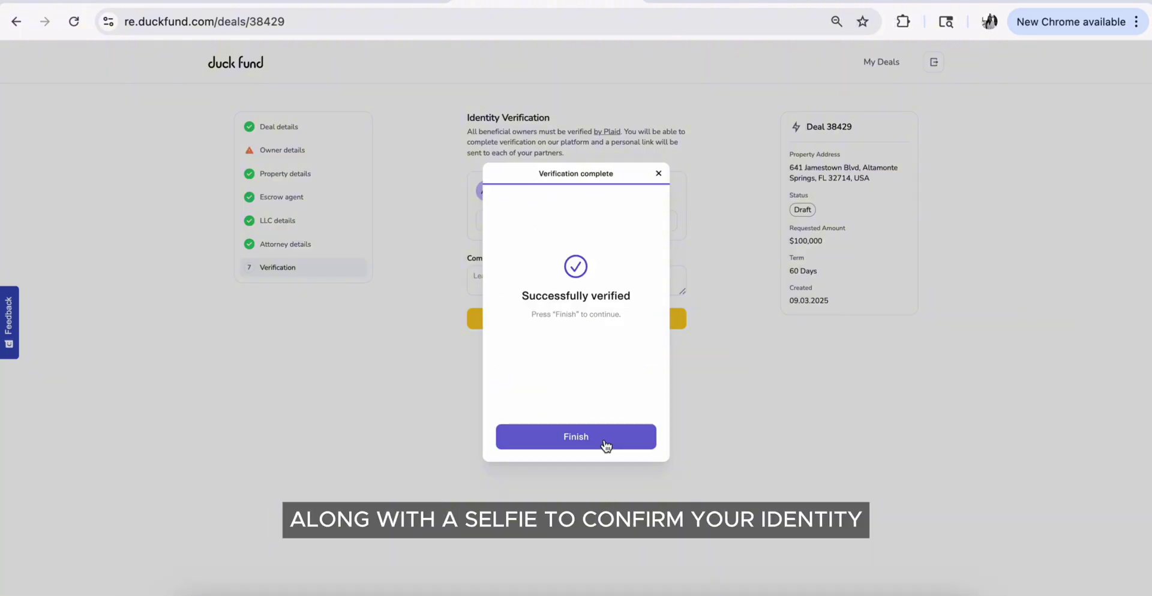
left_click(601, 444)
left_click(618, 294)
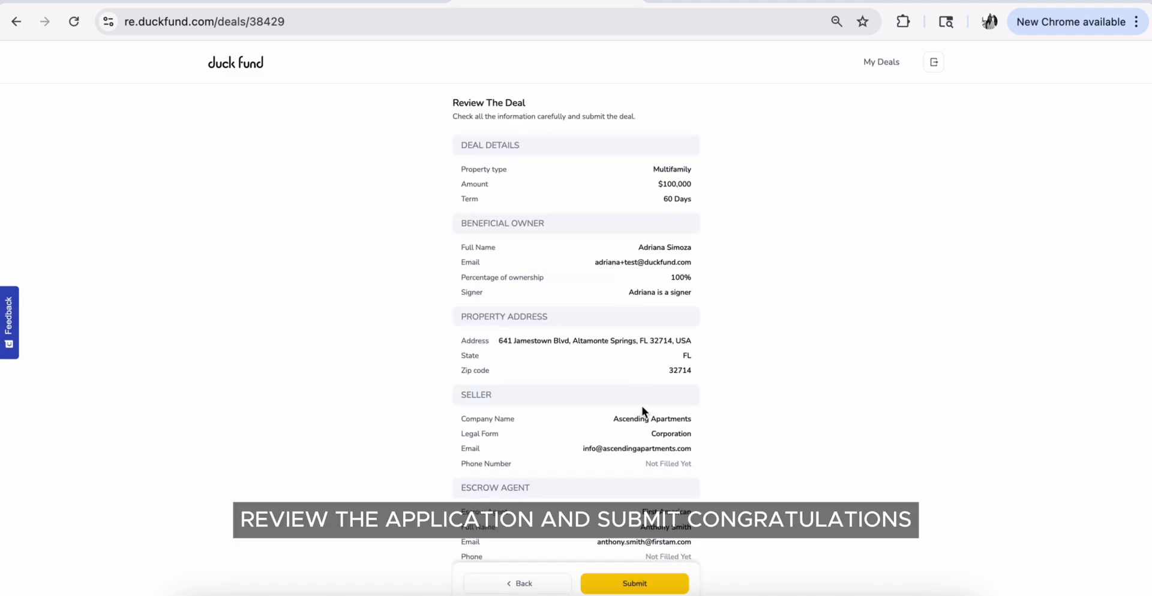
Submit the application, then correct the company name to AVS Real Estate, LLC and return
scroll(646, 444, "down", 10)
left_click(643, 557)
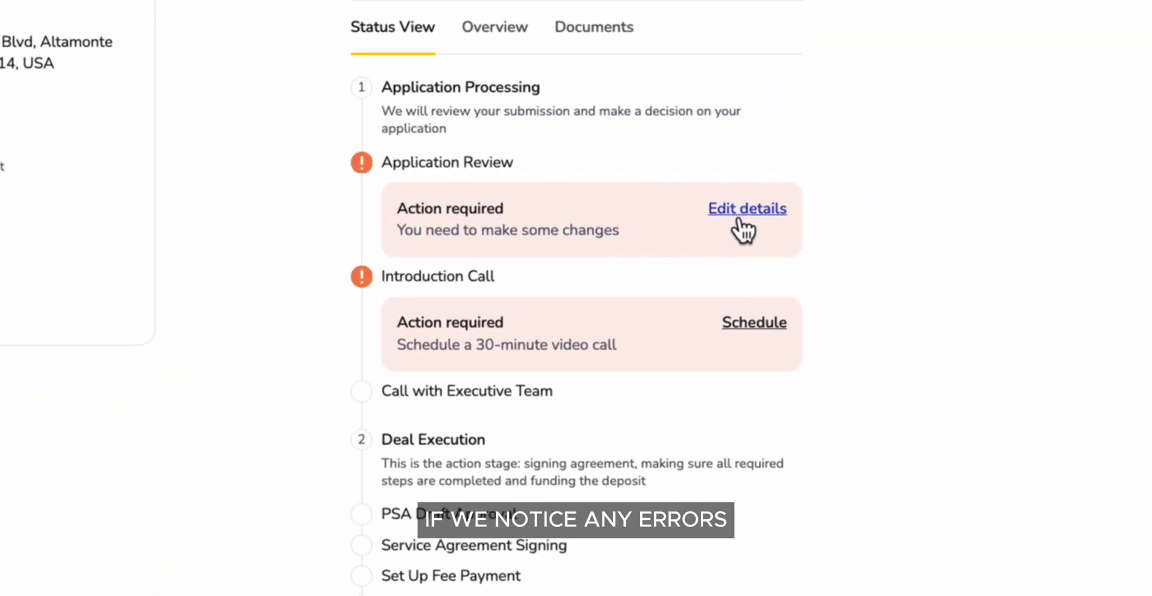
left_click(740, 226)
left_click(303, 170)
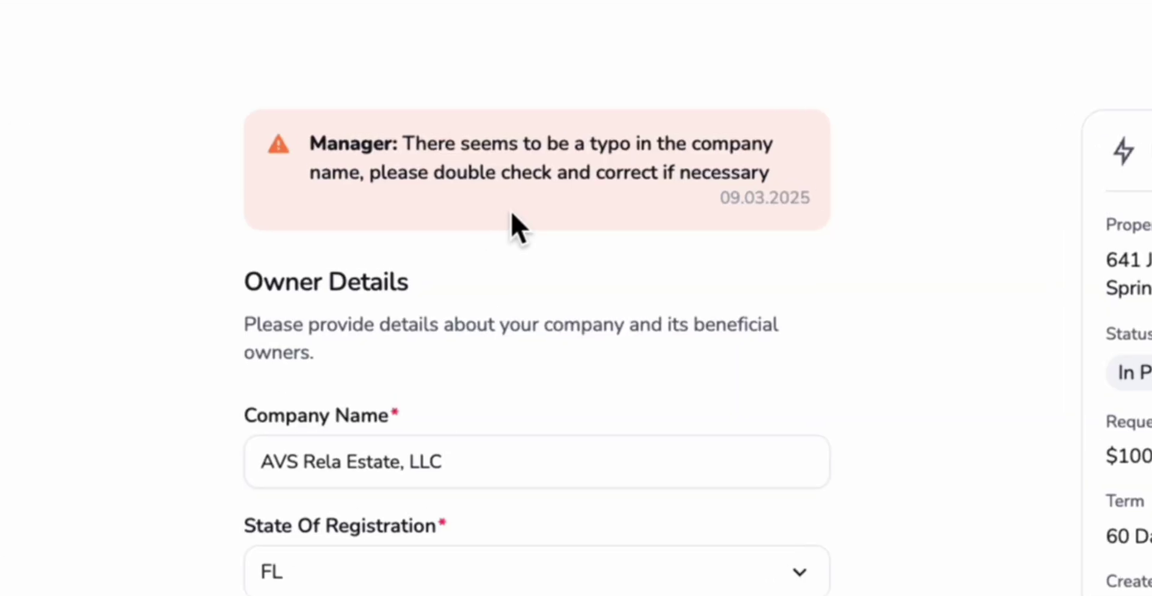
left_click(342, 462)
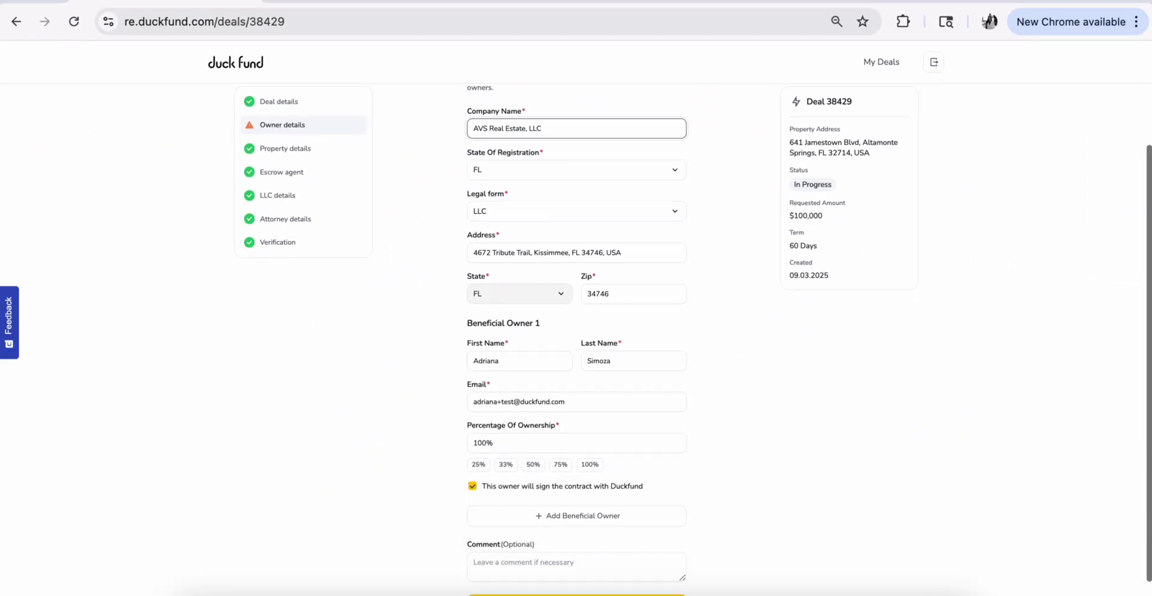
scroll(544, 527, "down", 1)
left_click(575, 576)
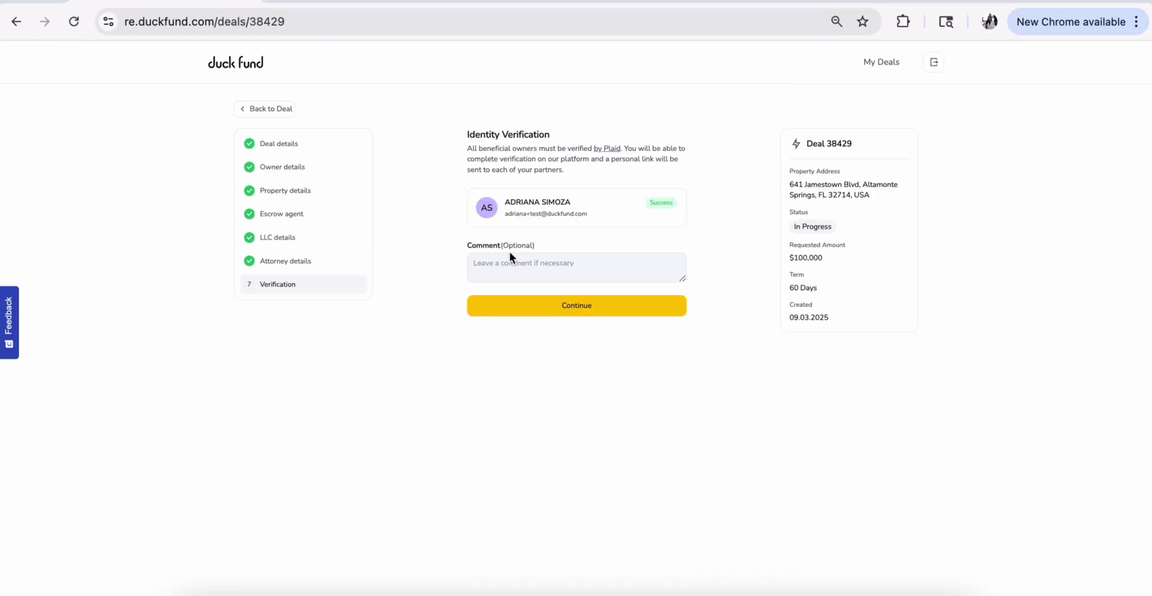
left_click(577, 312)
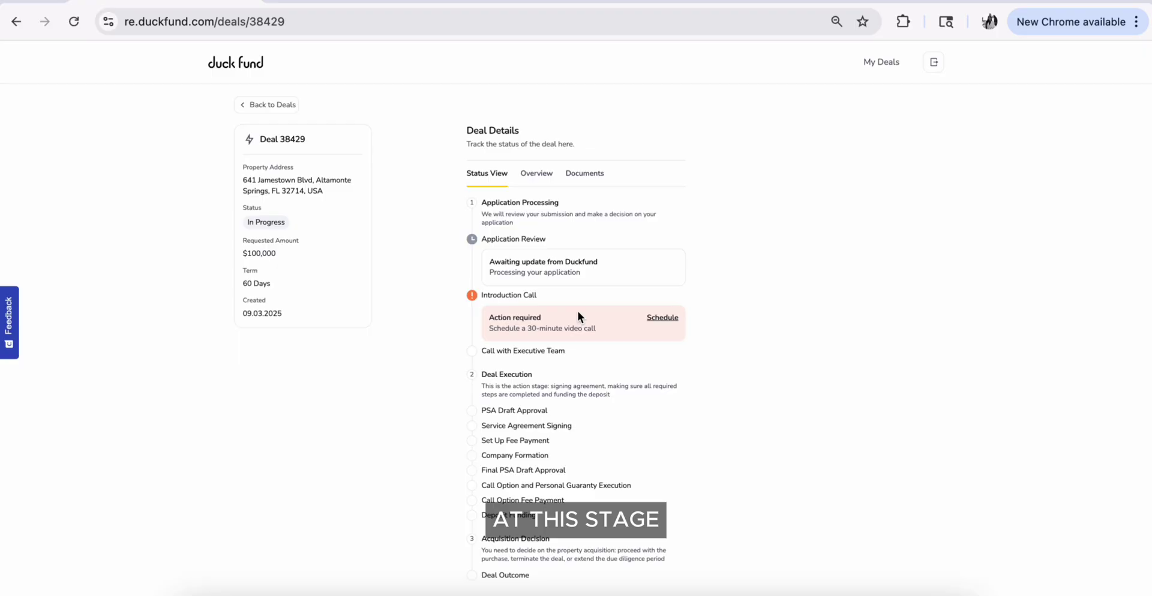
Pick Wednesday, September 3 at 2:15pm for the introduction call
scroll(577, 310, "down", 1)
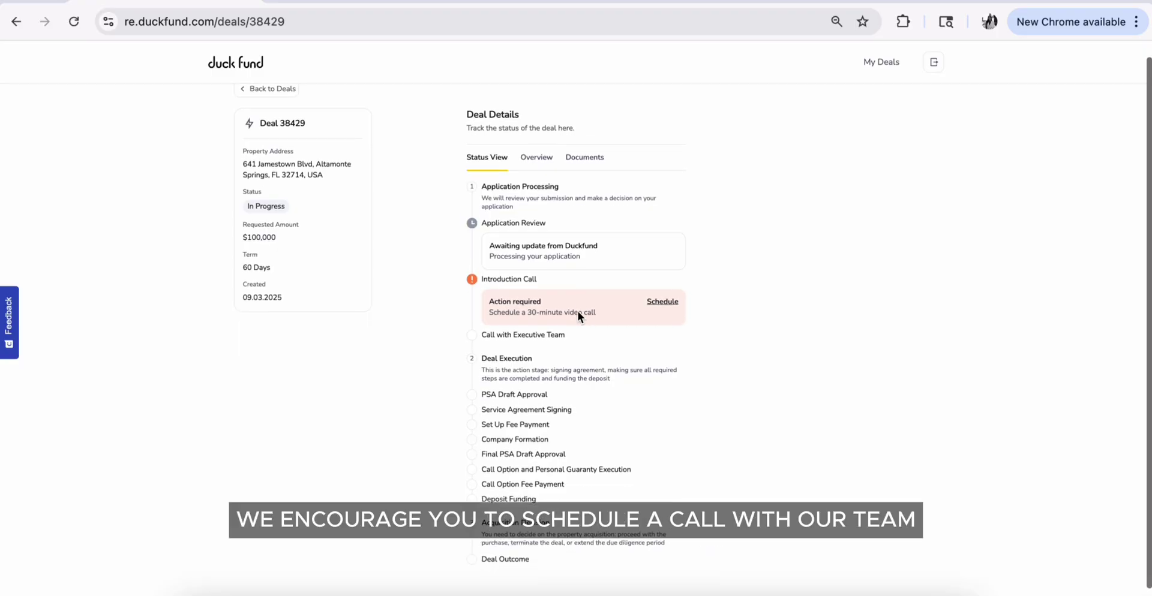
left_click(662, 286)
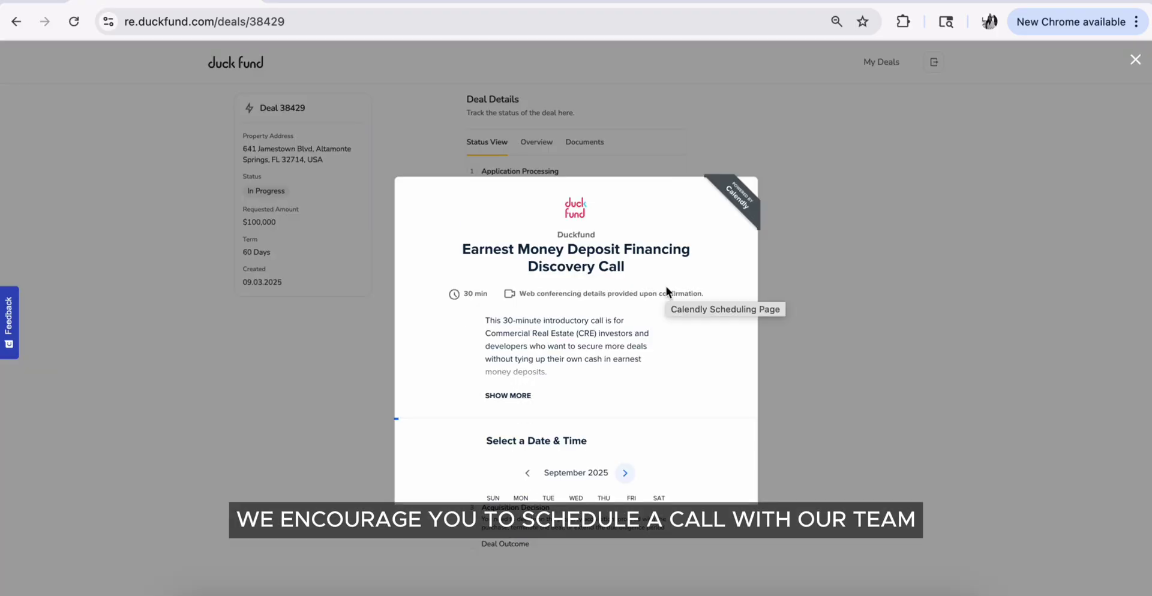
scroll(666, 291, "down", 3)
scroll(666, 288, "down", 2)
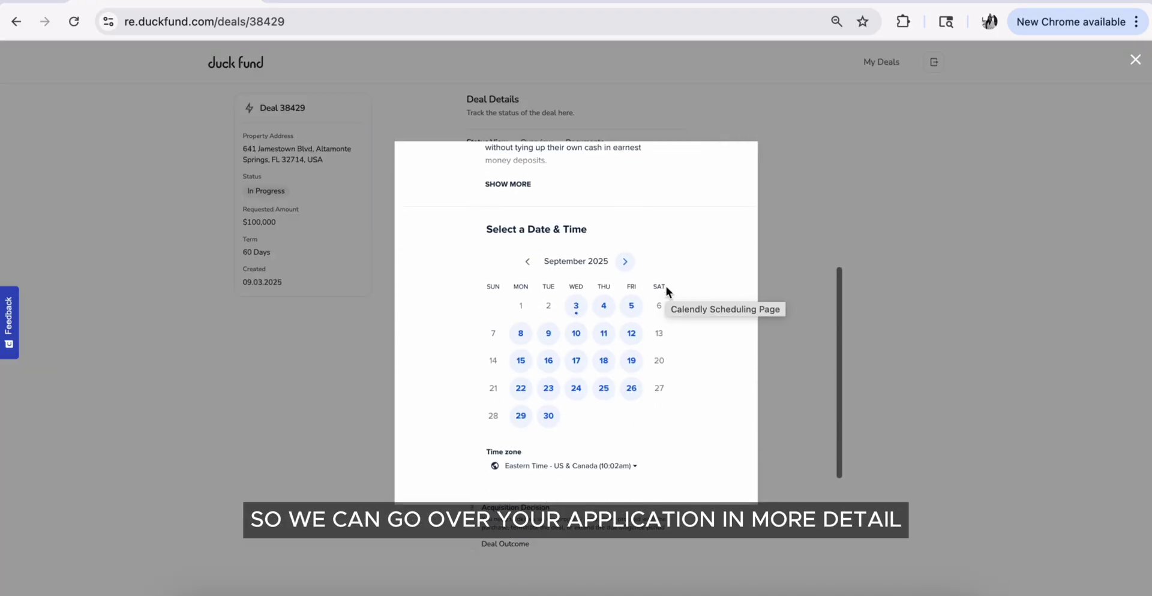
left_click(577, 309)
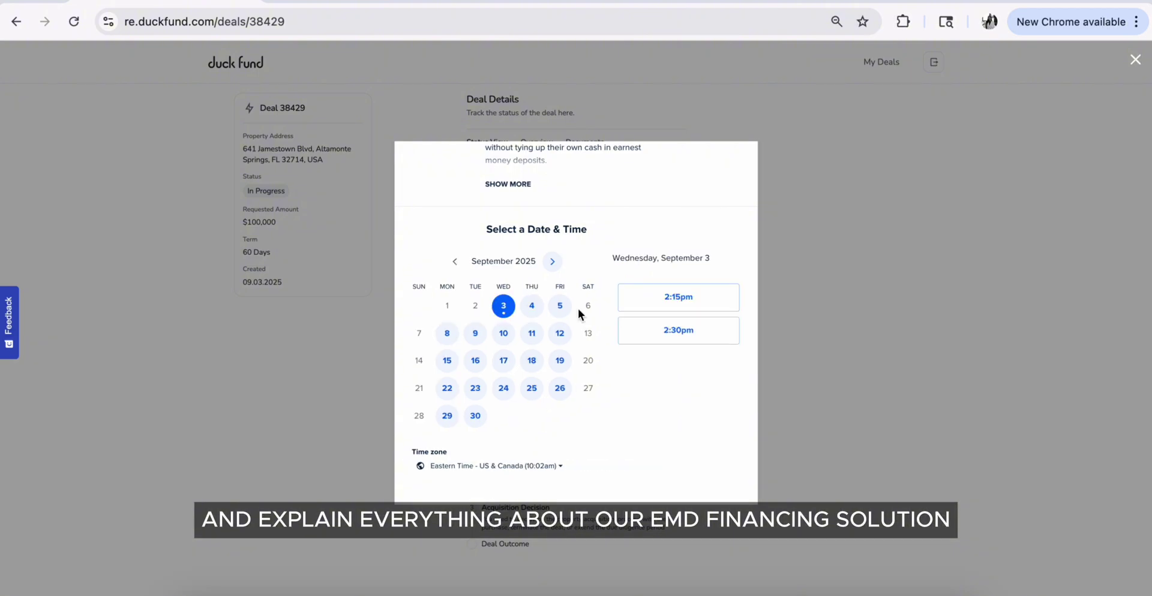
left_click(673, 304)
left_click(699, 302)
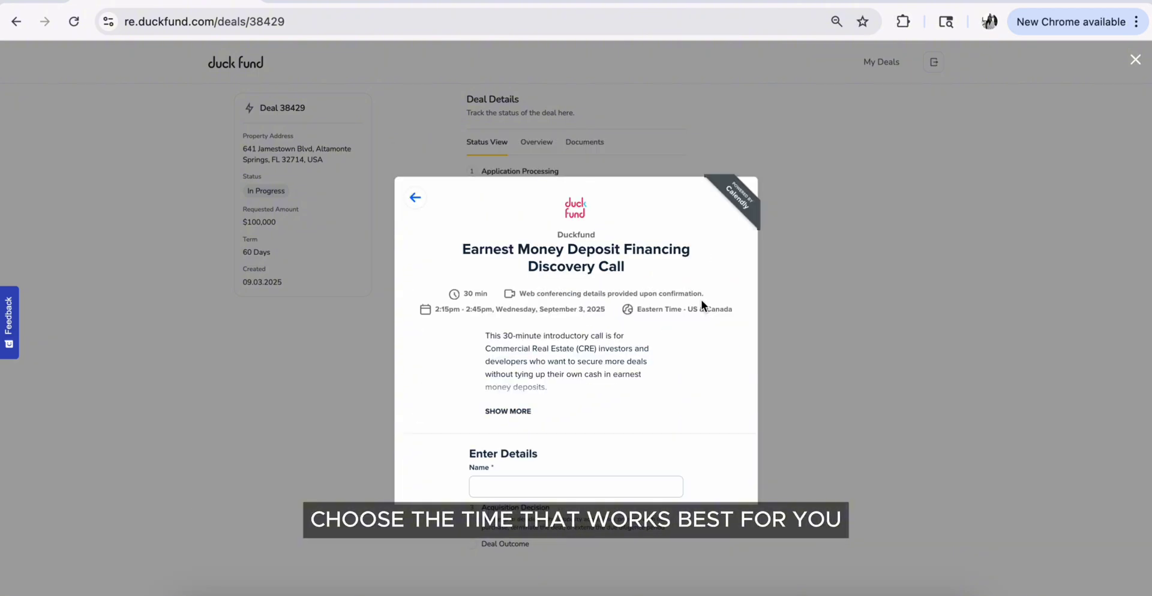
Fill in the invitee's name, email and company name, and book the discovery call
scroll(701, 300, "down", 5)
left_click(628, 228)
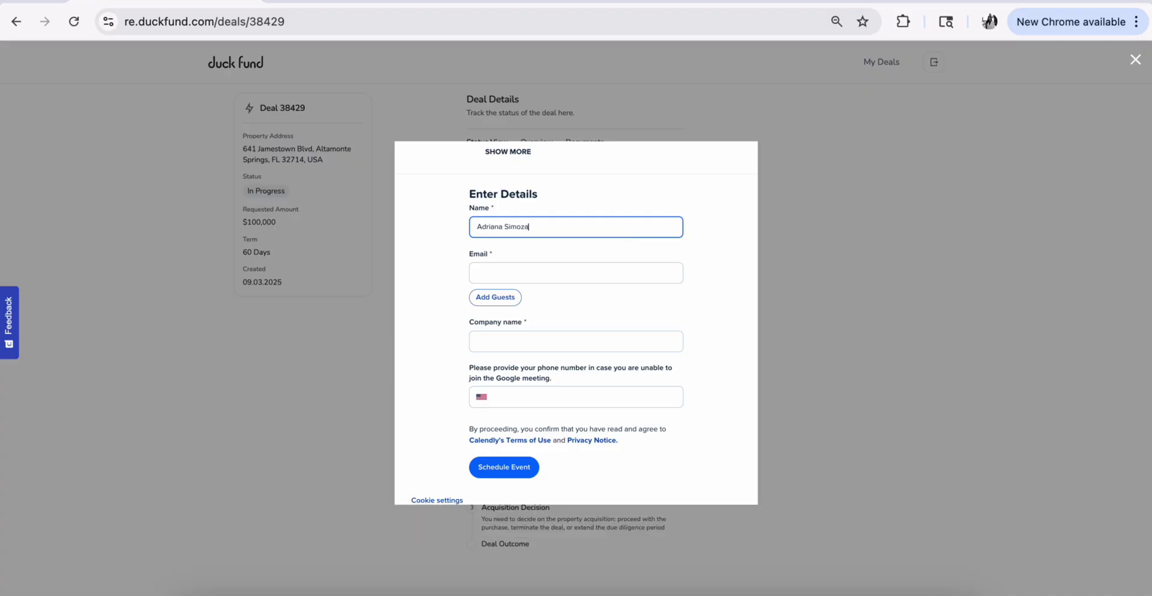
left_click(598, 276)
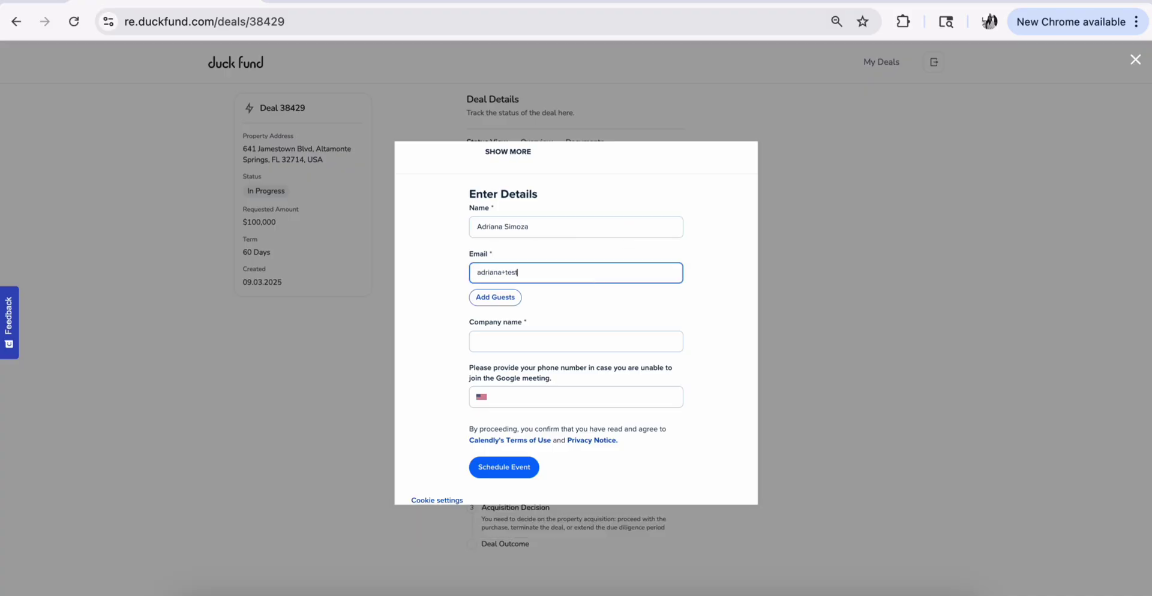
left_click(598, 336)
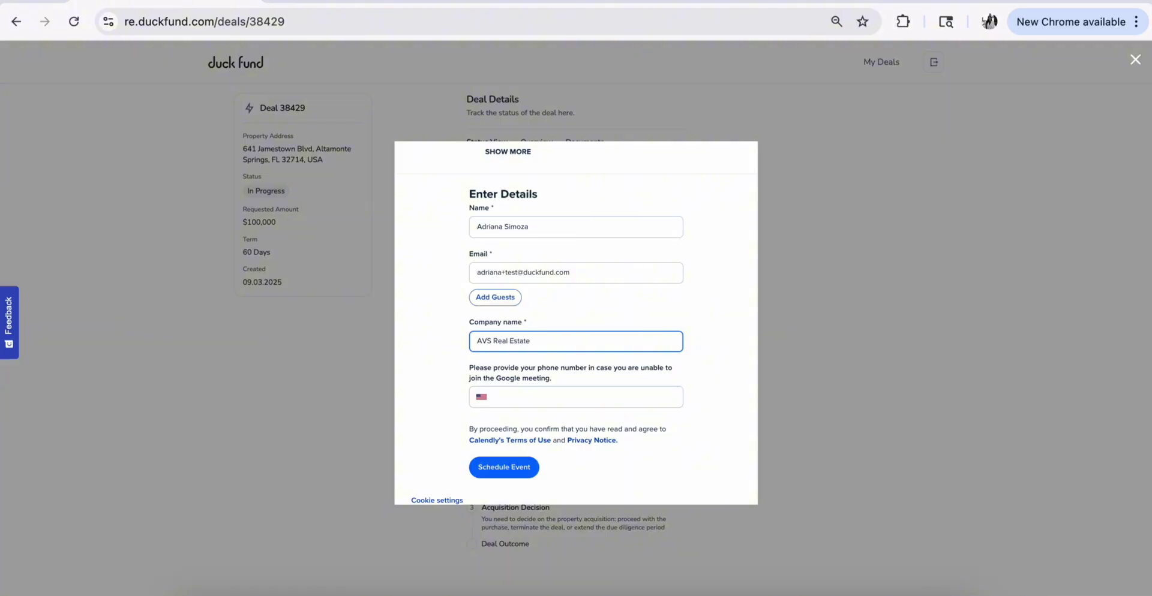
scroll(607, 397, "down", 1)
left_click(512, 438)
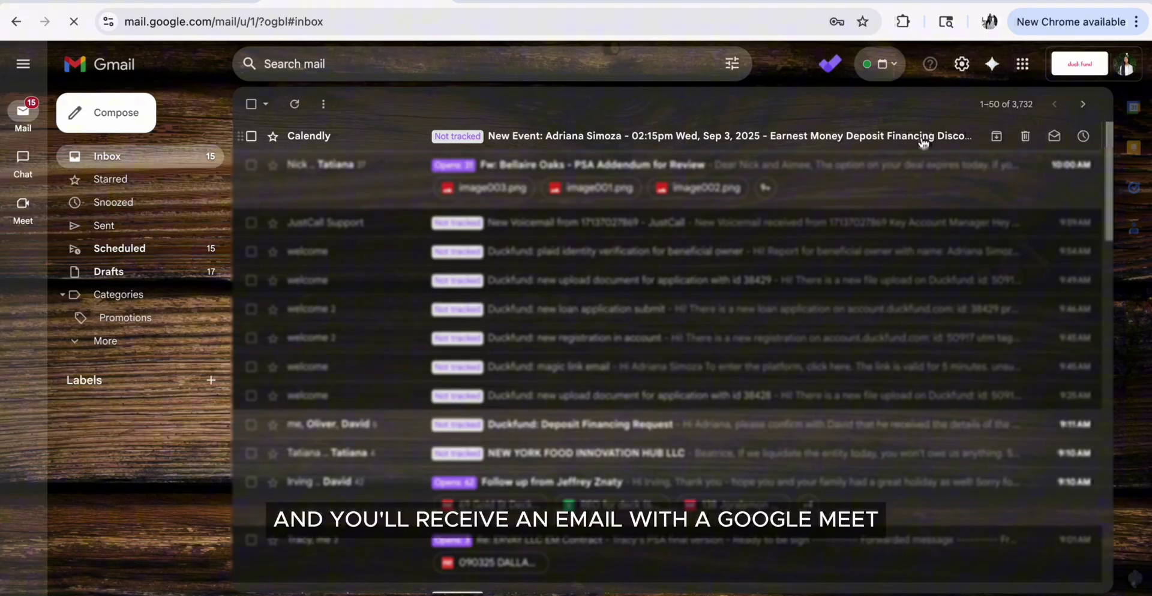
Open the Calendly New Event email and follow its Google Meet Join now link
left_click(921, 134)
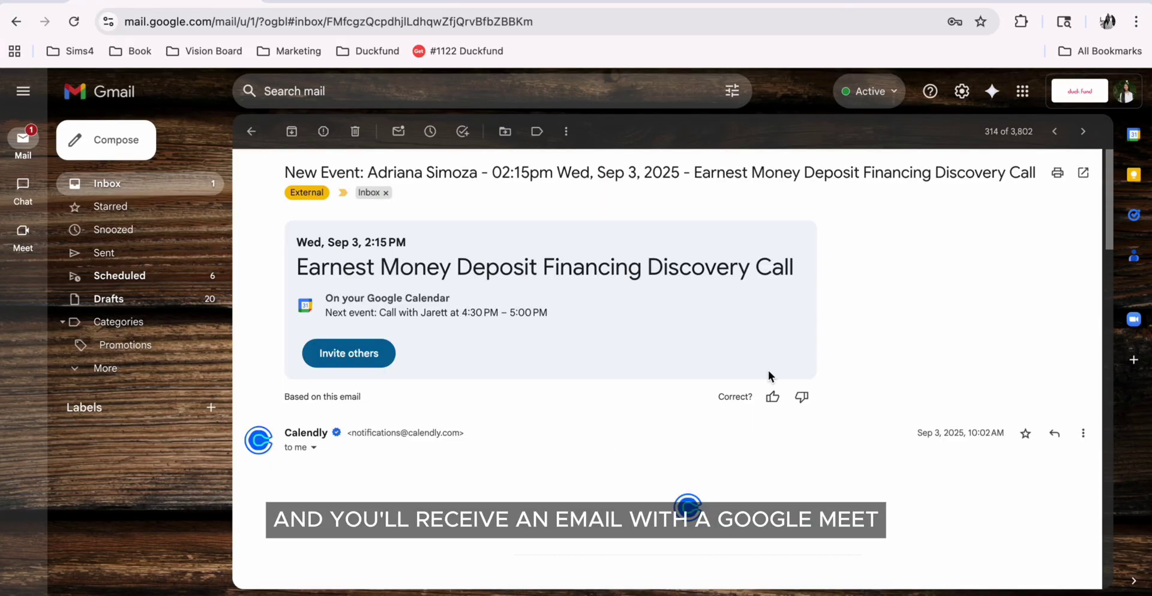
scroll(895, 331, "down", 12)
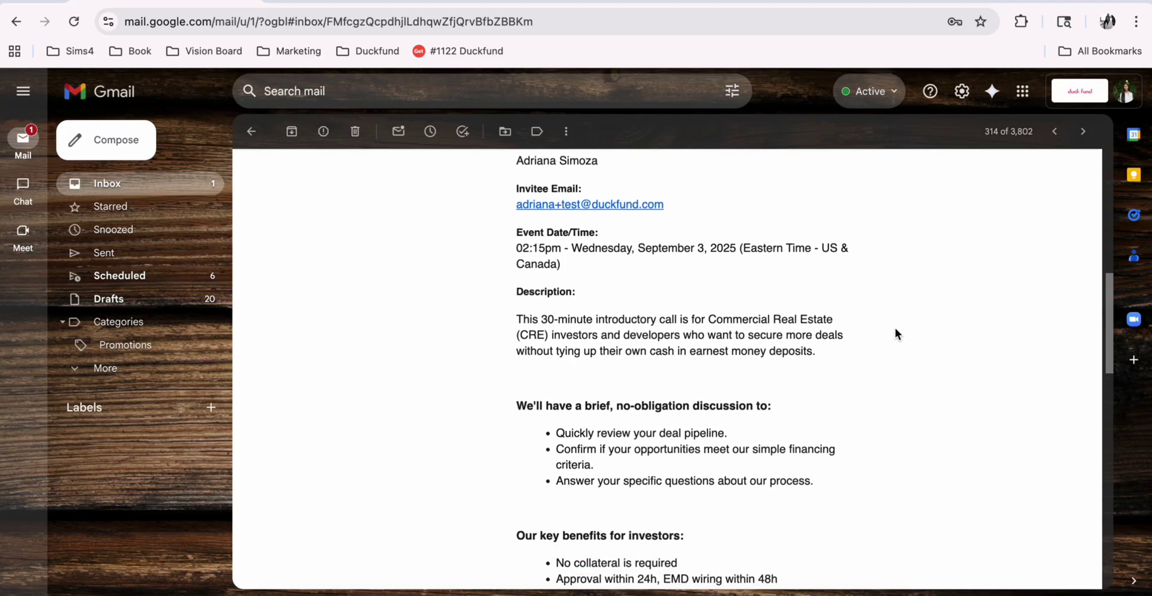
scroll(894, 327, "down", 8)
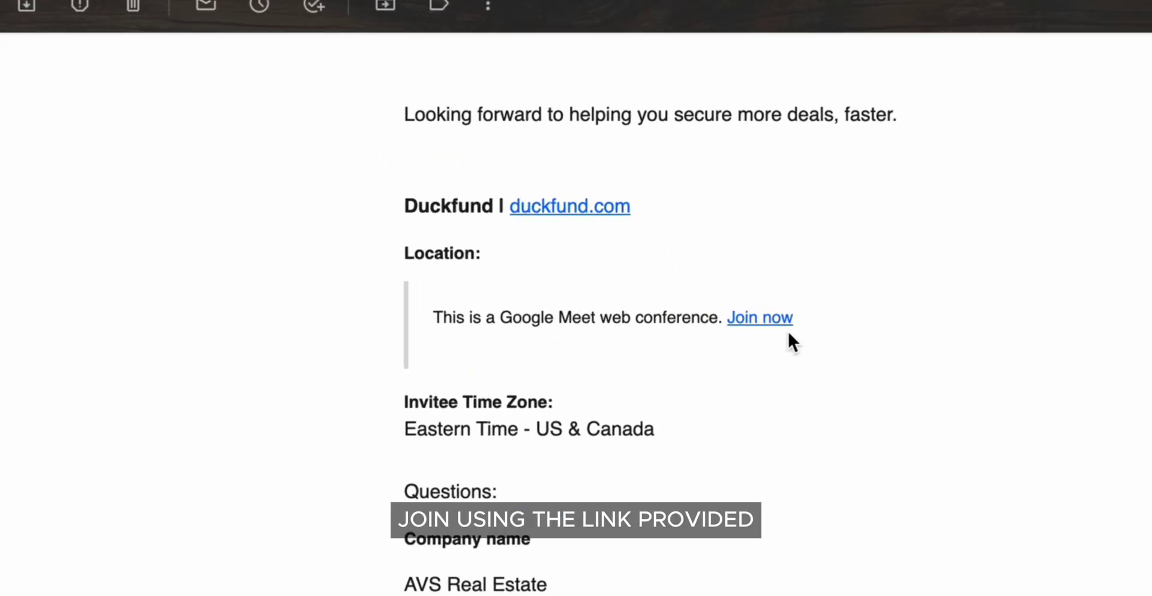
left_click(780, 318)
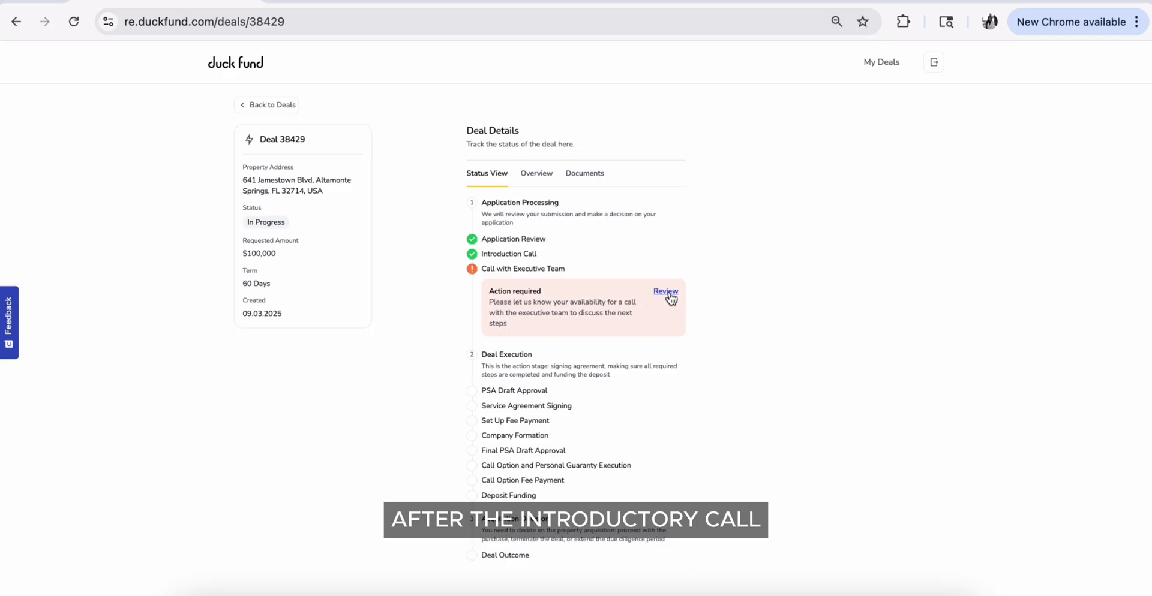
Comment 'available tomorrow Thursday from 10 to 11 AM EST' on the executive team call, then open its Meet invite
left_click(666, 291)
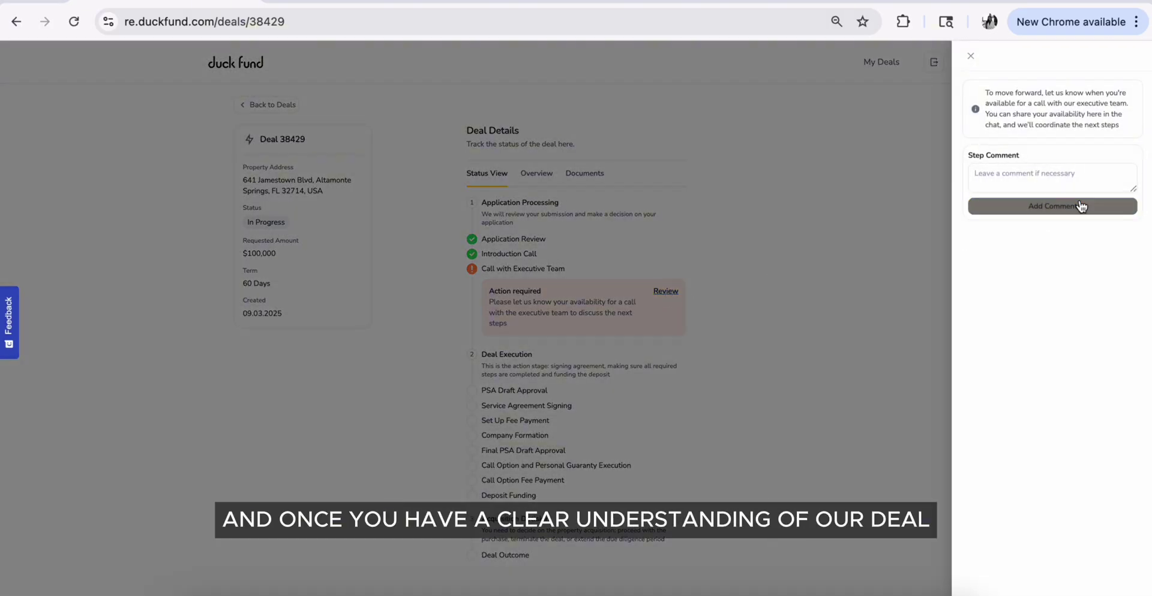
left_click(1045, 183)
type("I'm a")
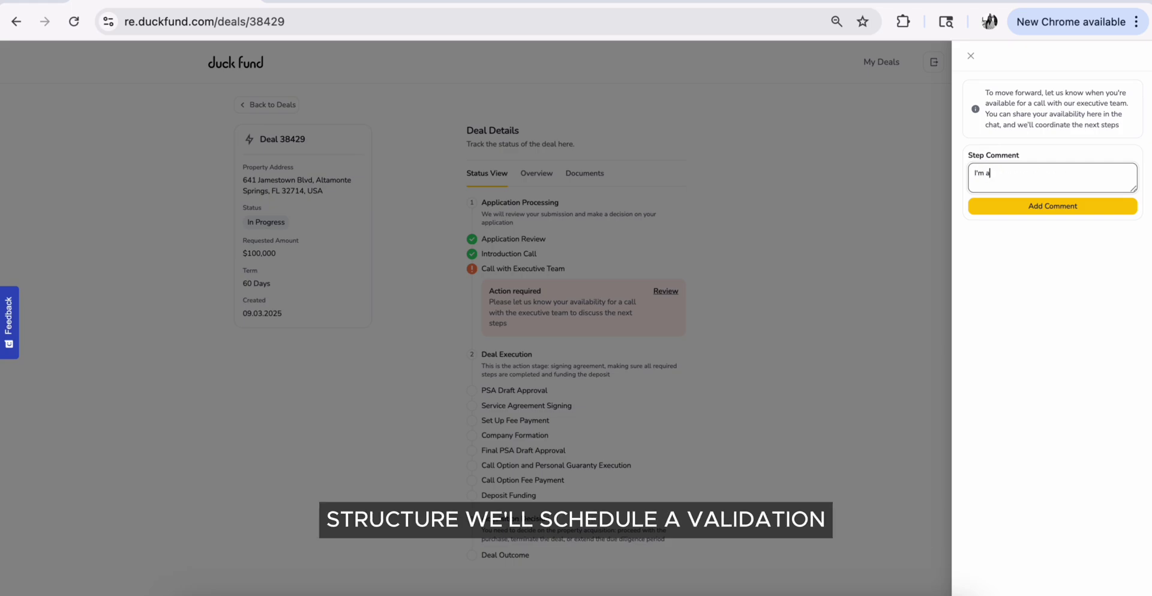
type("vailable tomorrow T")
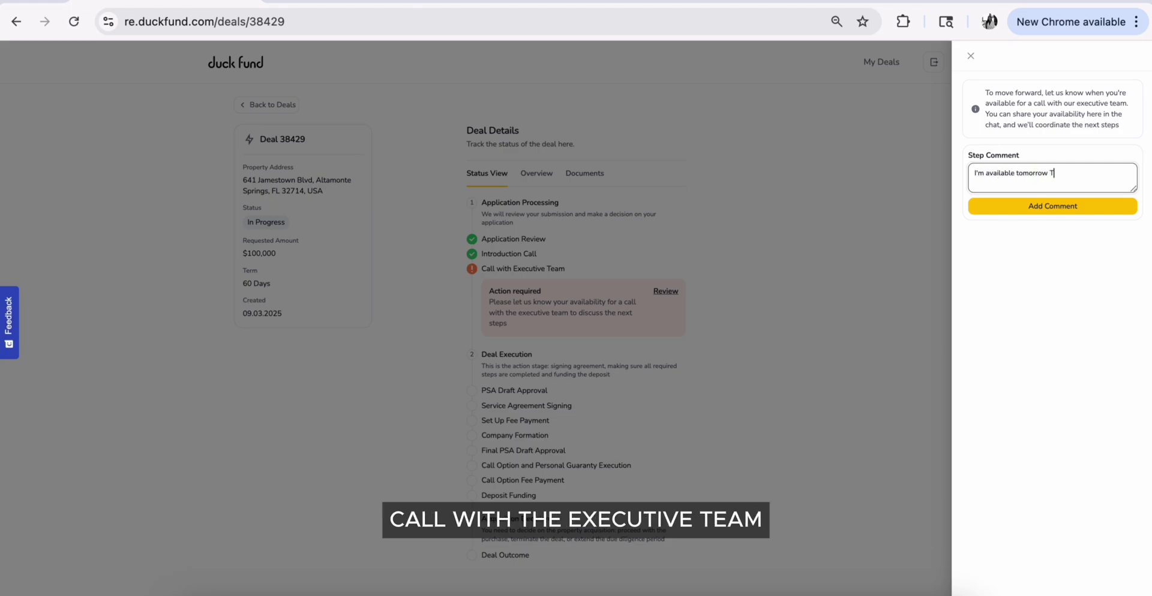
type("hursday from 10 ")
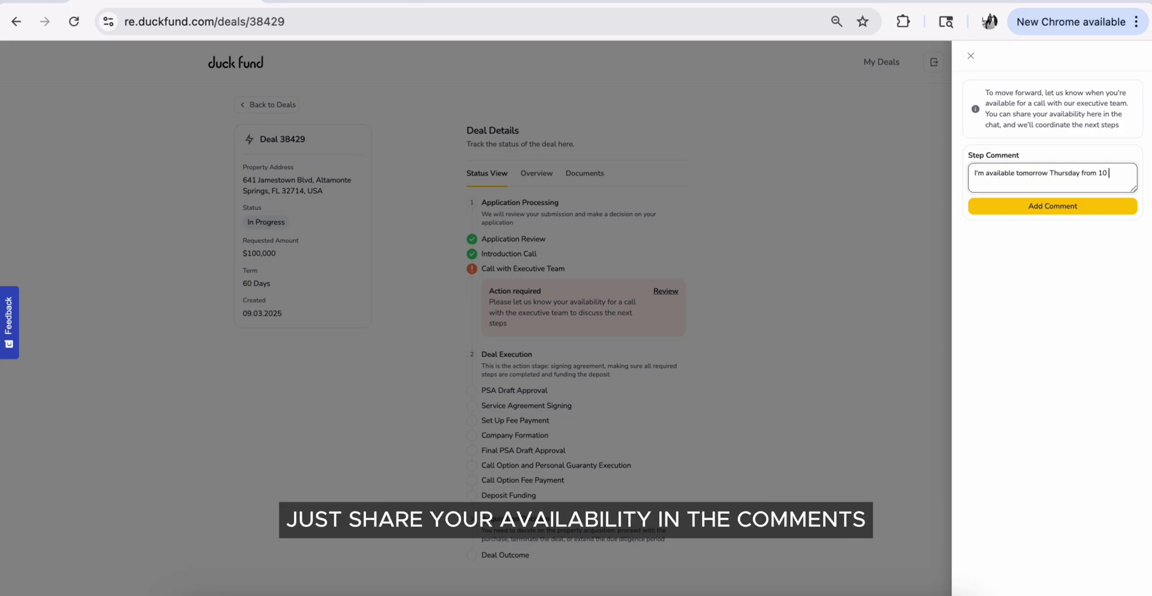
type("to 11 AM EST")
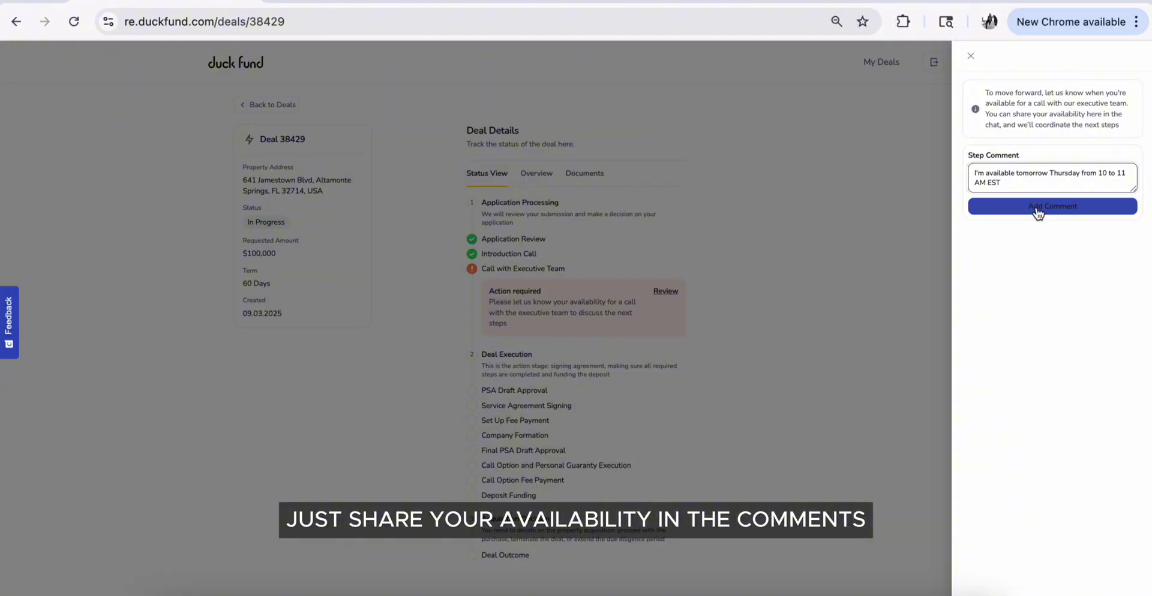
left_click(1035, 207)
left_click(946, 121)
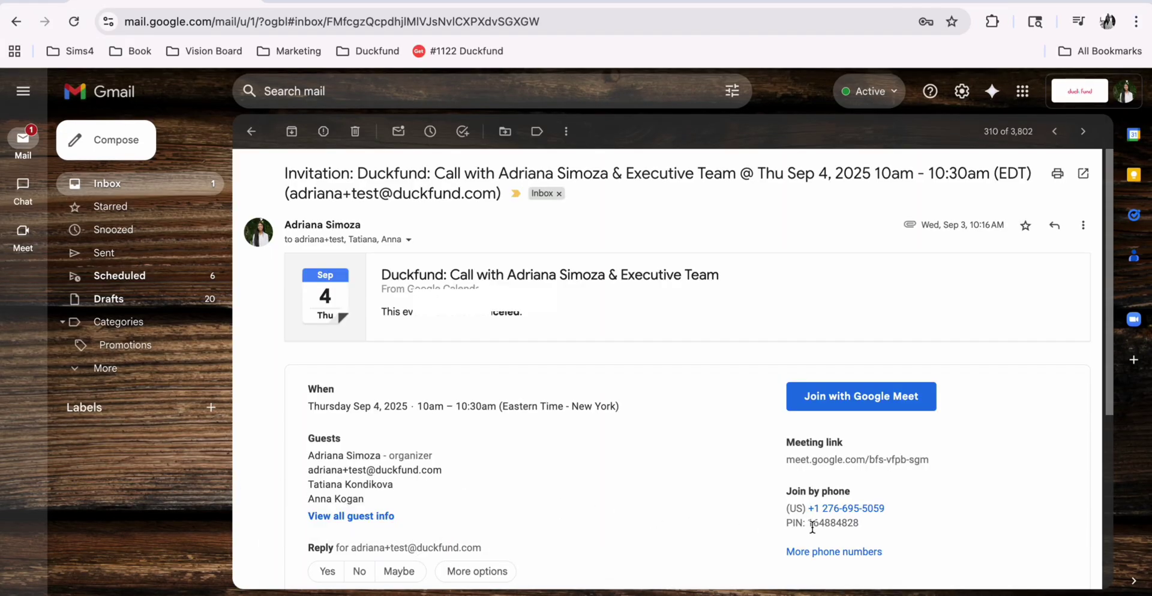
left_click(912, 411)
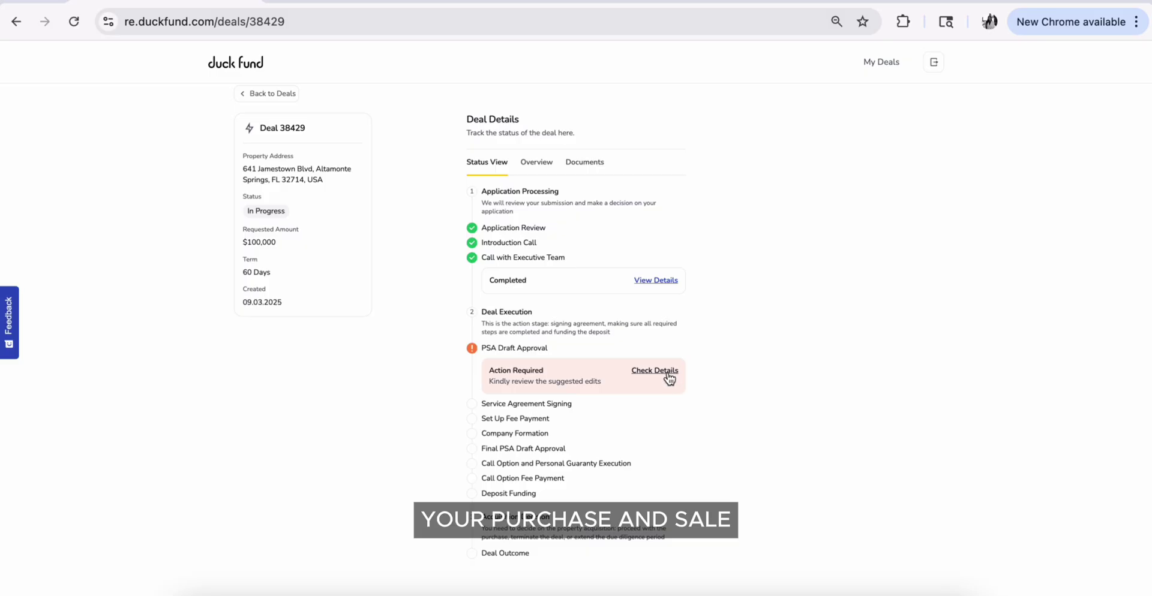
Download Duckfund's suggested-edits PSA draft .docx from PSA Draft Approval and read through it in Word
left_click(668, 372)
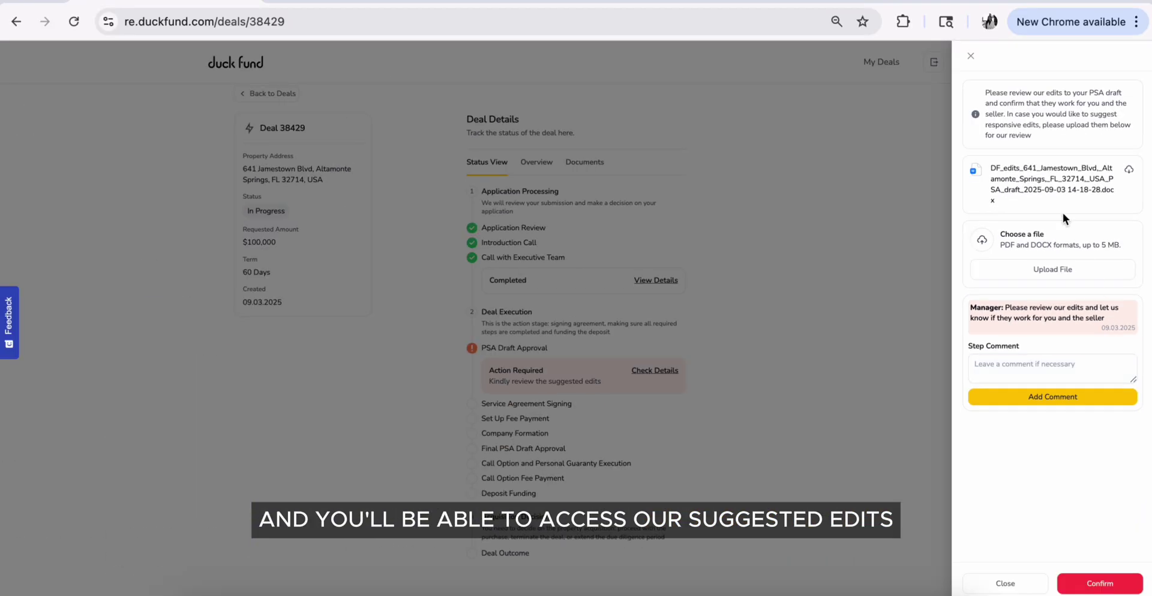
left_click(1128, 170)
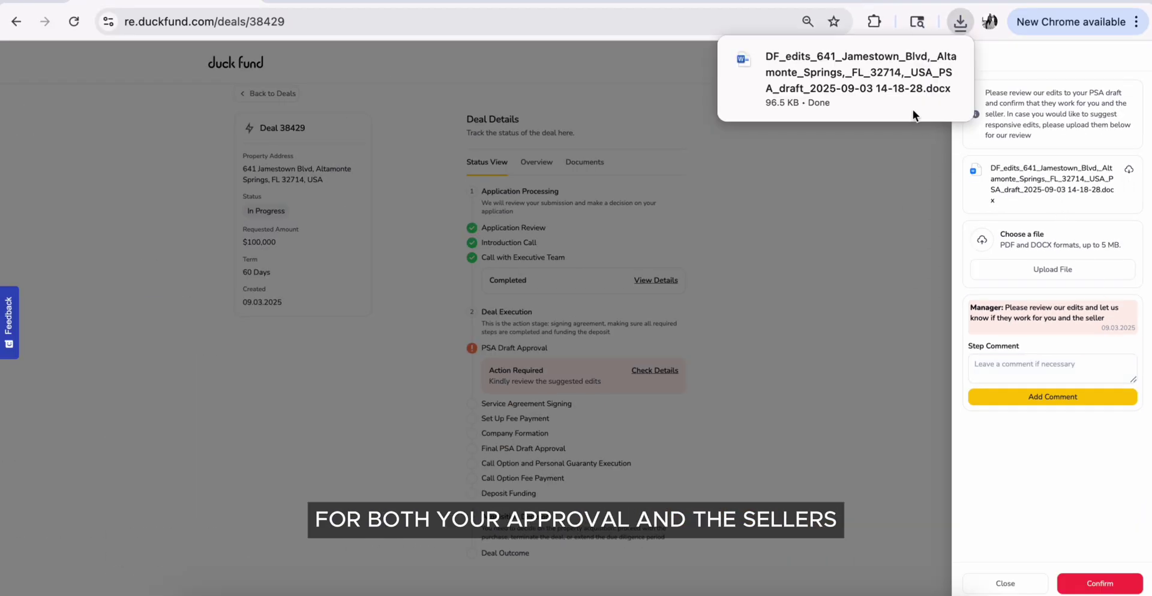
left_click(877, 77)
scroll(879, 332, "down", 20)
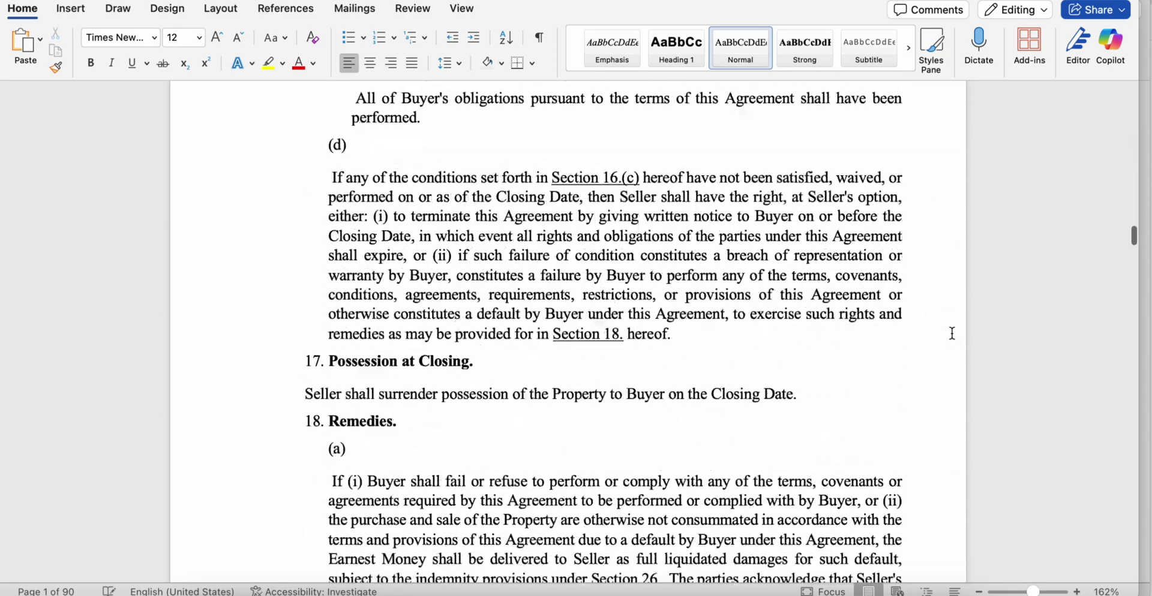
scroll(952, 333, "down", 15)
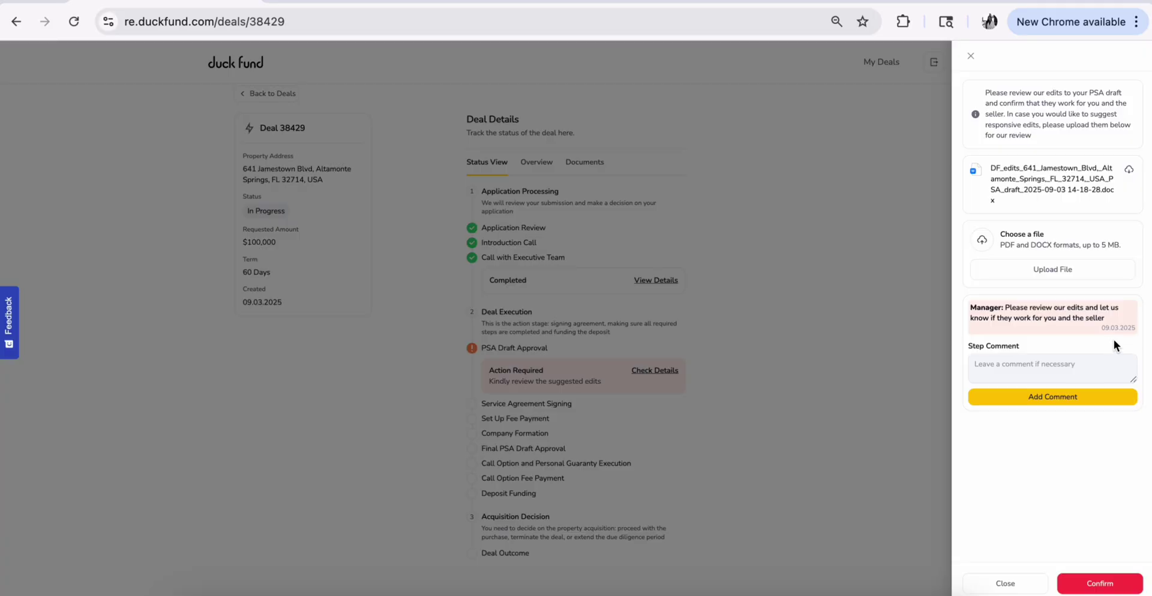
Upload the Responsive edits PSA docx with the comment 'en added, please check'
left_click(861, 514)
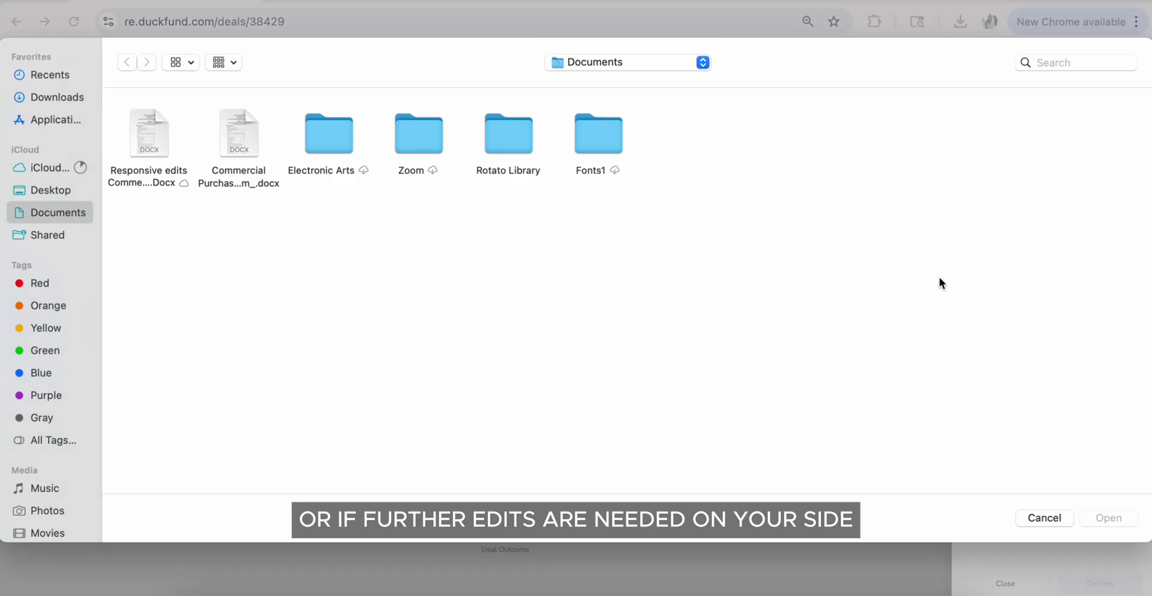
double_click(153, 128)
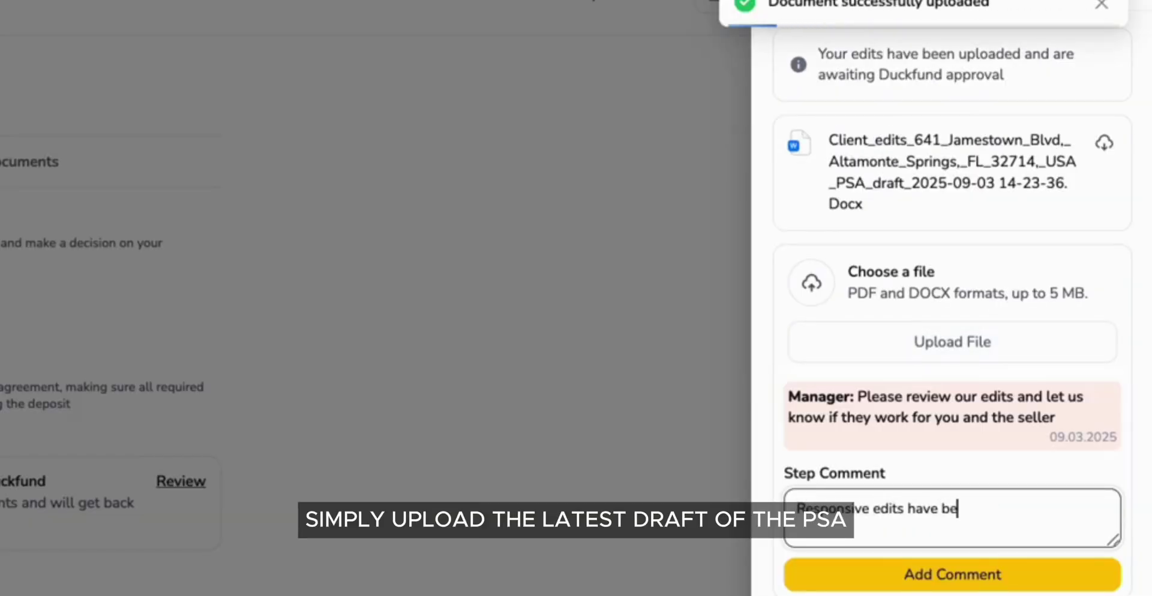
type("en added, please check")
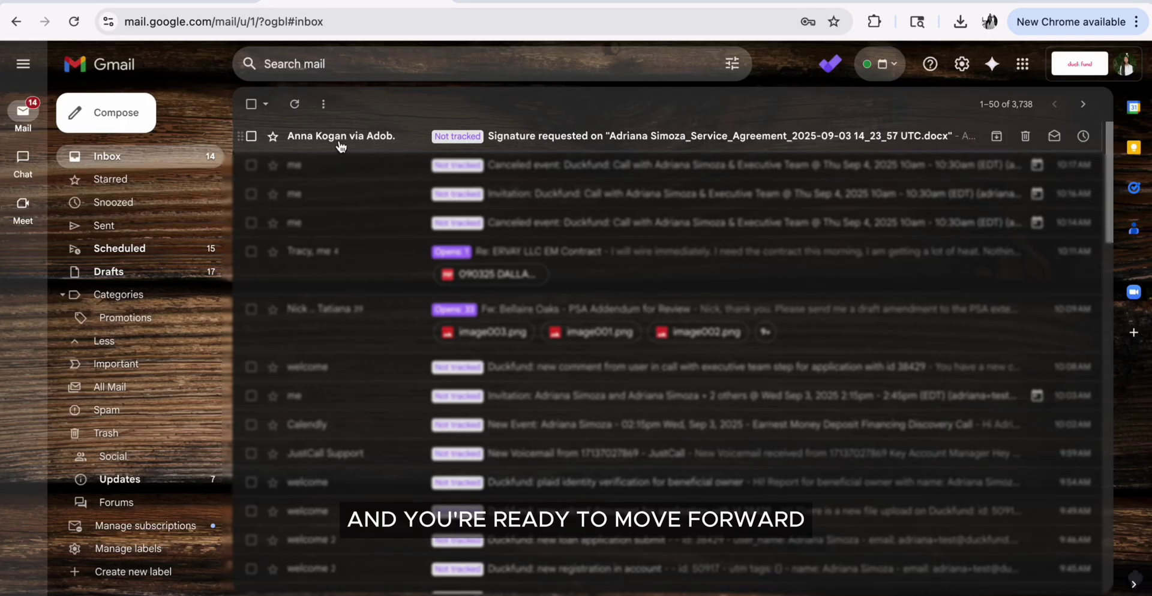
Open the service agreement from its signature-request email and accept the signing consent
left_click(341, 143)
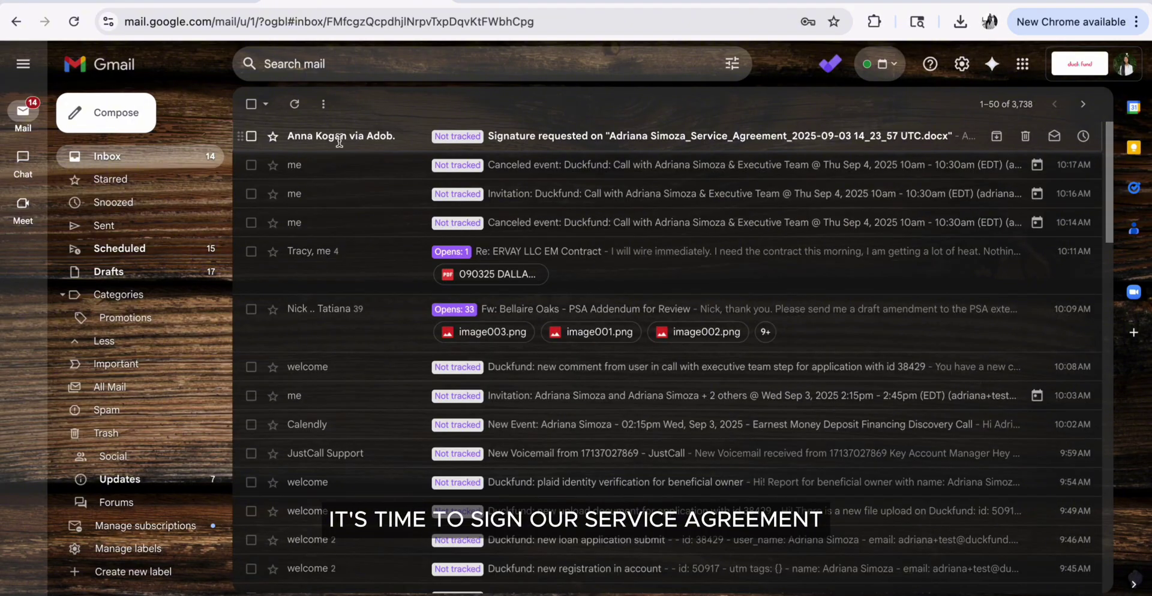
scroll(392, 401, "down", 3)
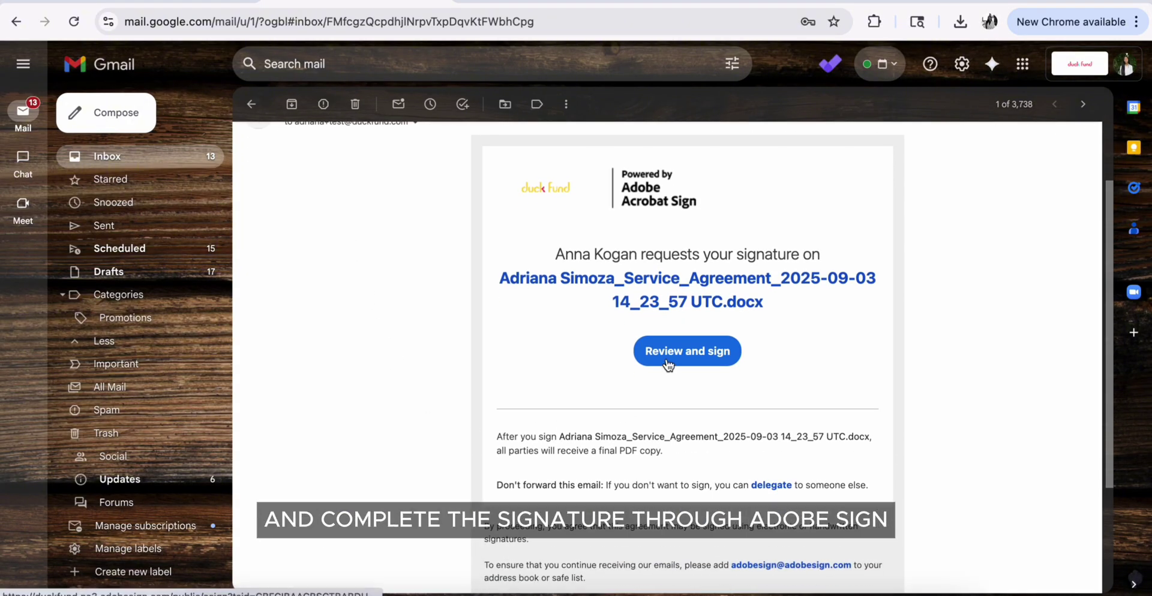
left_click(687, 351)
left_click(138, 579)
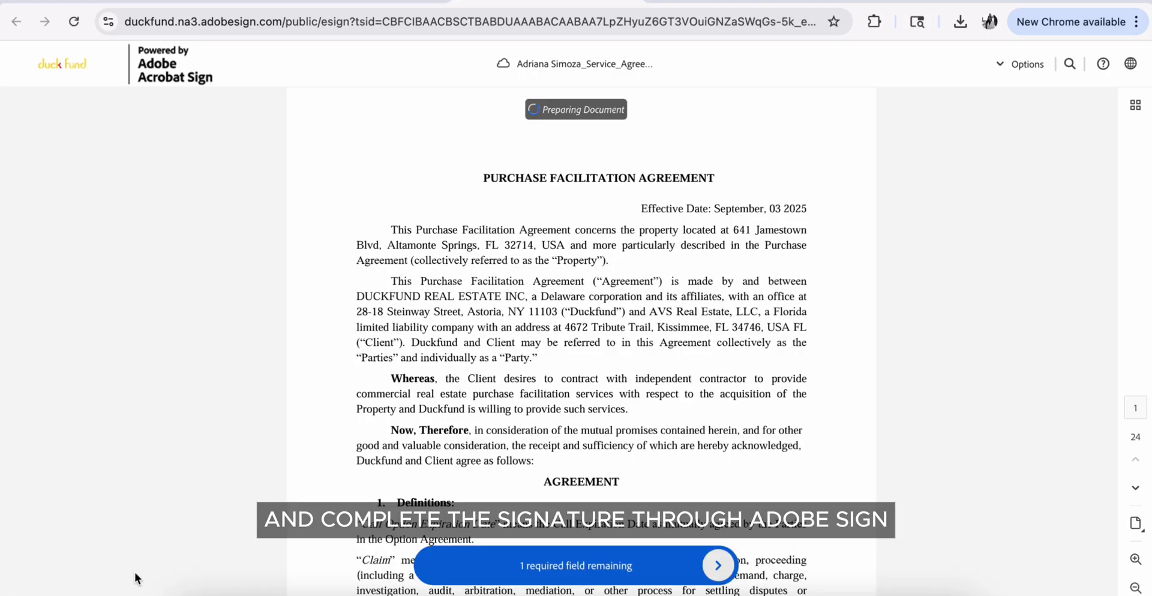
Draw the client's signature in the By field and submit the signed service agreement
scroll(613, 340, "down", 20)
scroll(613, 340, "down", 20)
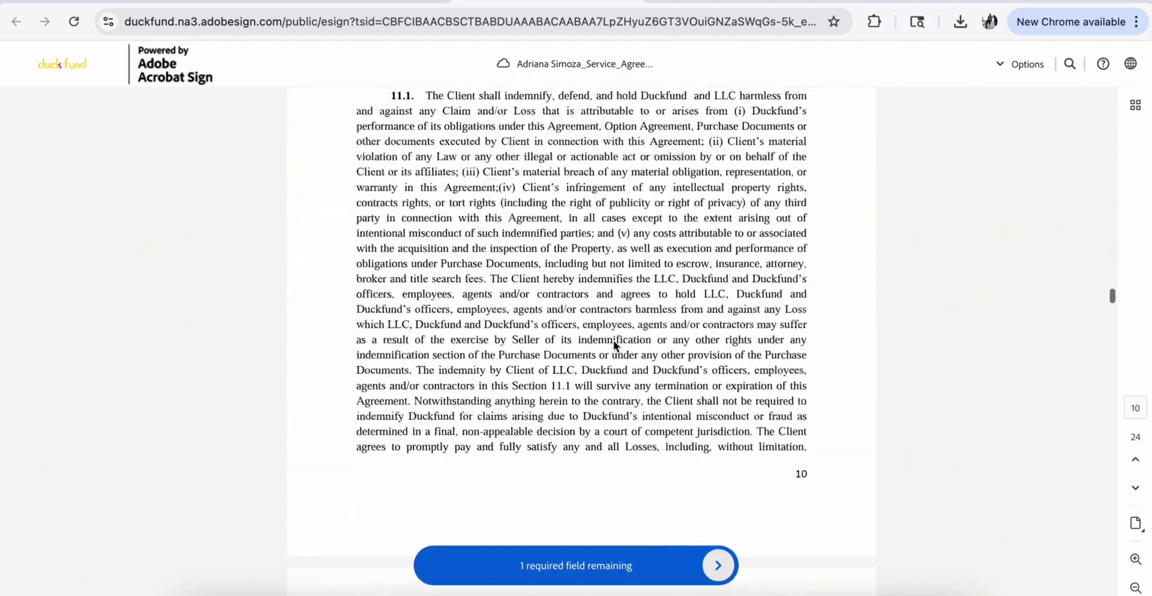
scroll(613, 341, "up", 3)
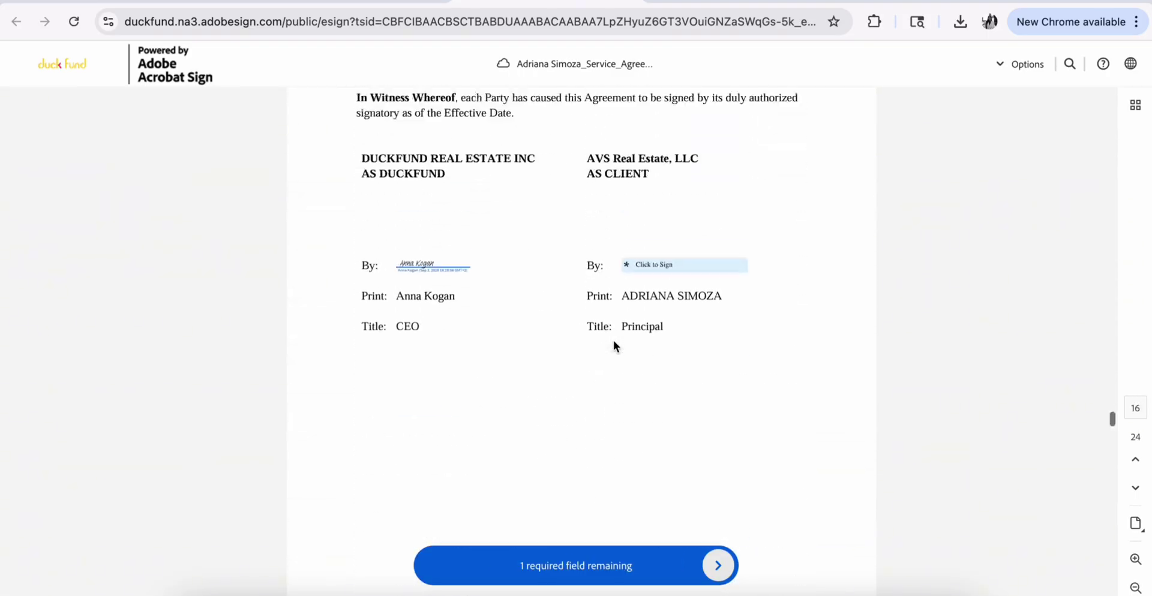
left_click(666, 279)
left_click_drag(519, 255, 528, 253)
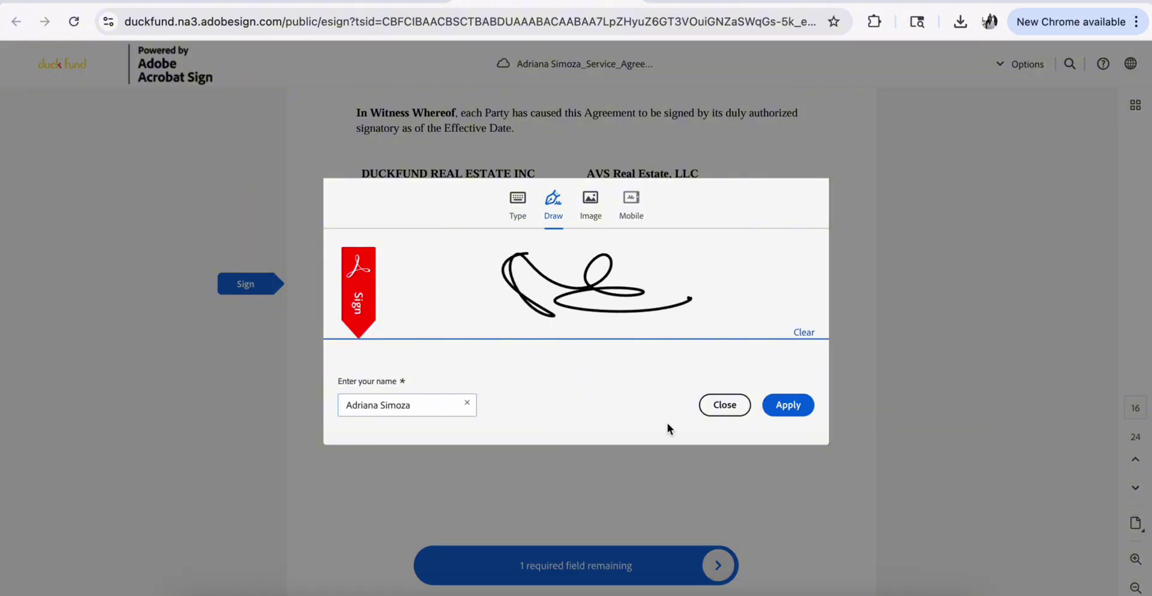
left_click(789, 405)
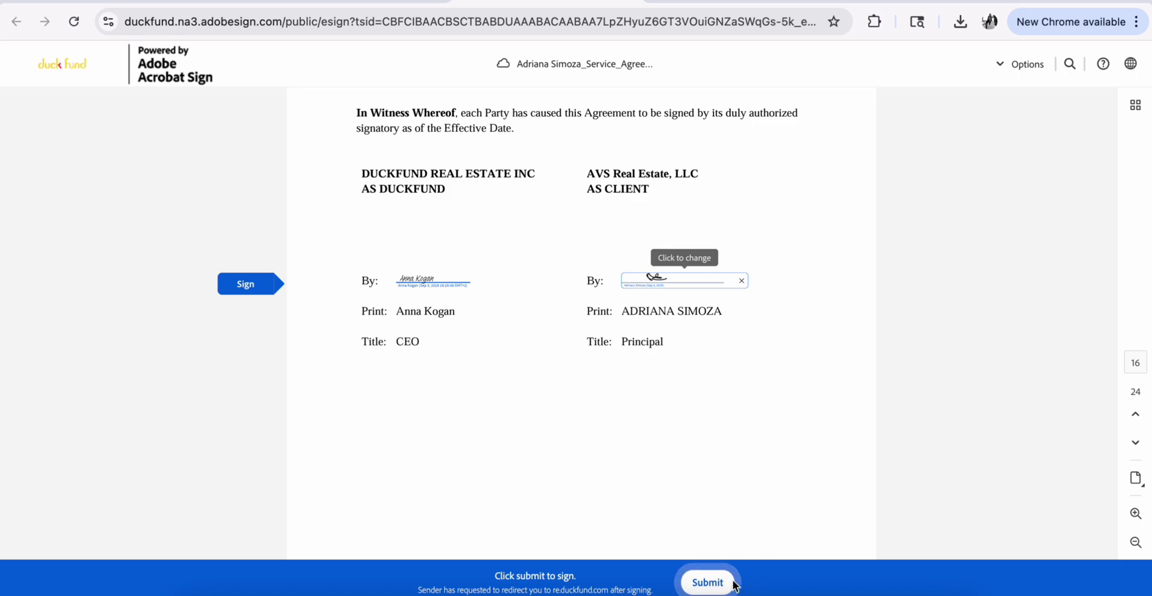
left_click(708, 587)
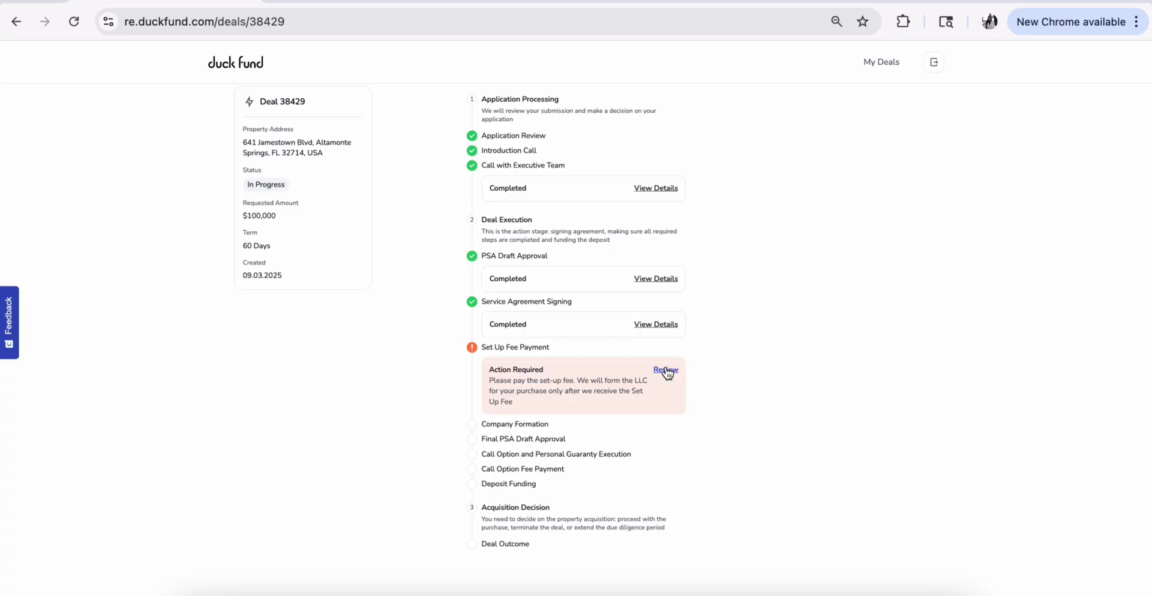
Download and review the set-up fee invoice PDF, then mark the set-up fee as Paid
left_click(666, 370)
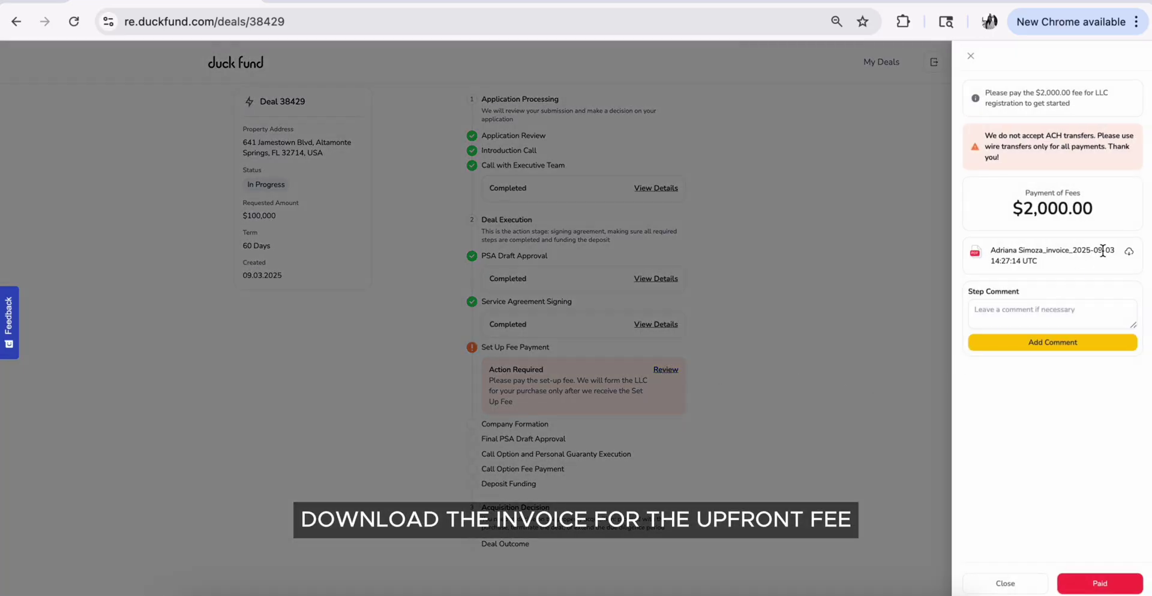
left_click(1129, 255)
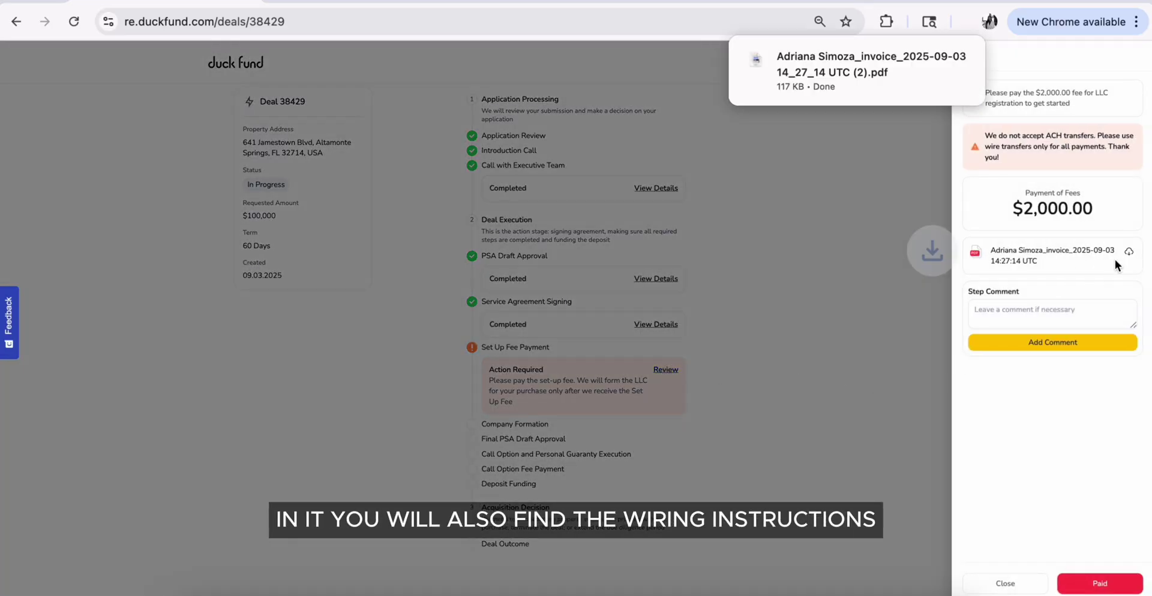
left_click(798, 73)
scroll(812, 136, "down", 5)
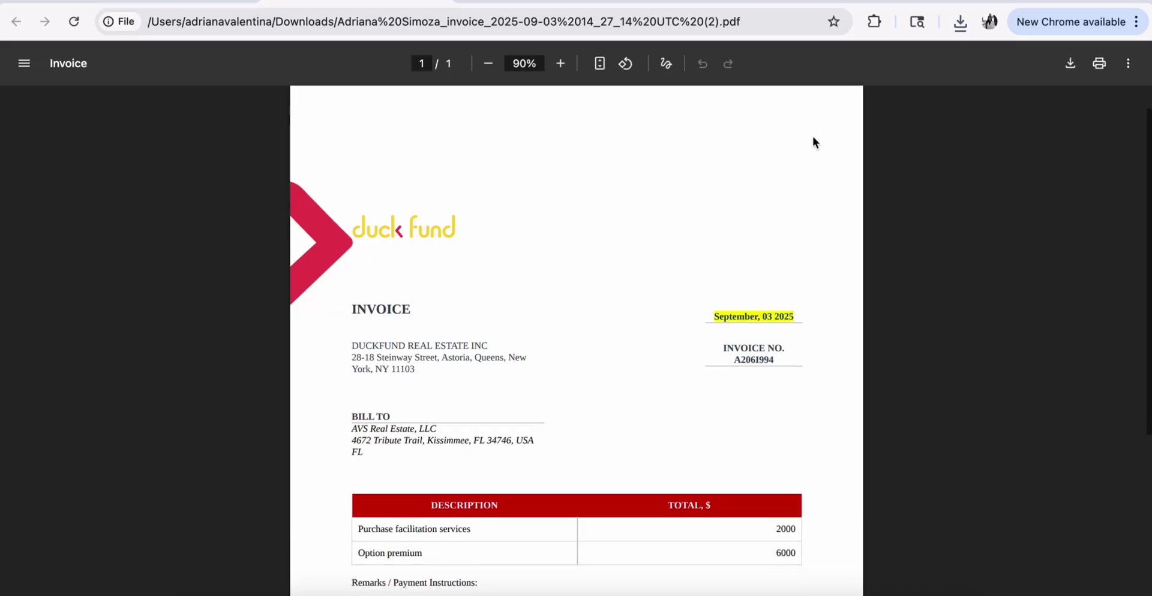
scroll(814, 141, "down", 4)
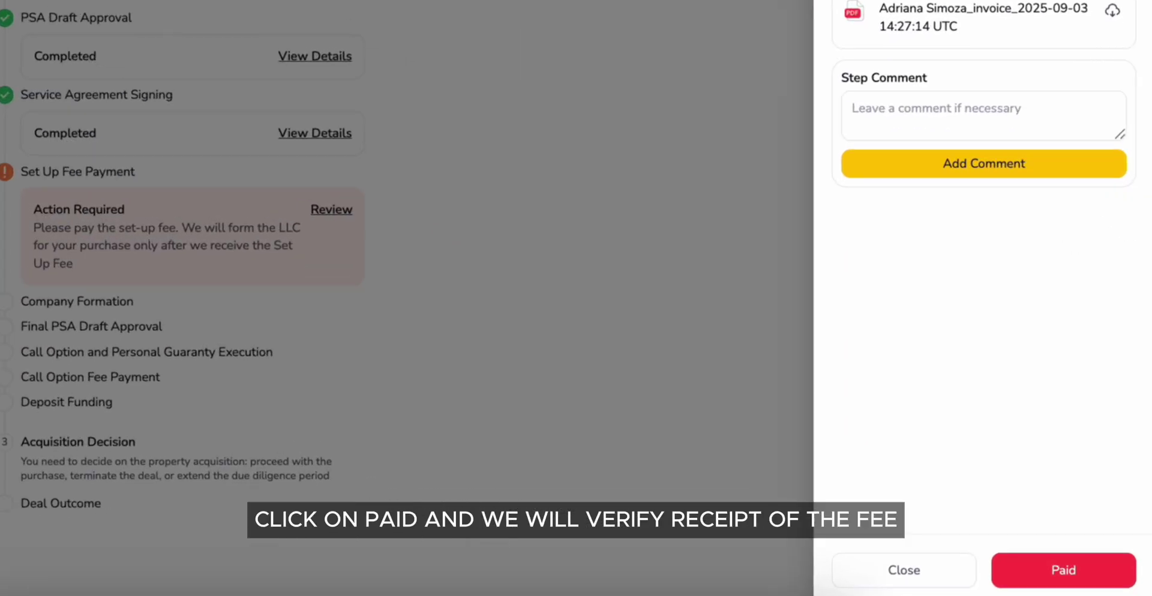
left_click(1100, 582)
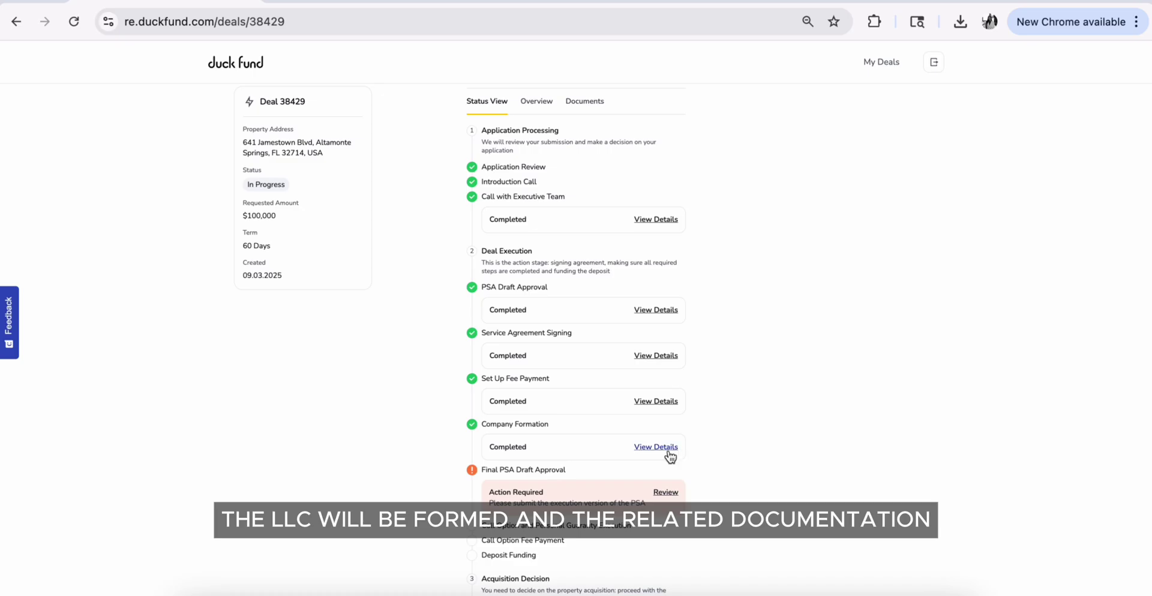
Download EIN.pdf from the Company Formation details, then close the details panel
left_click(668, 450)
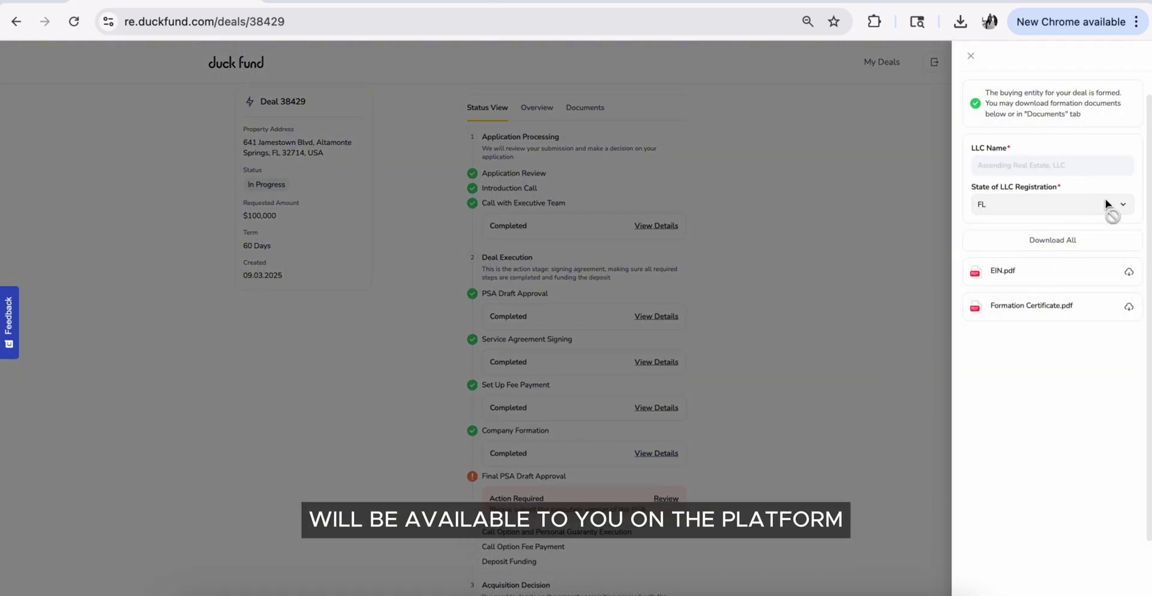
left_click(1127, 273)
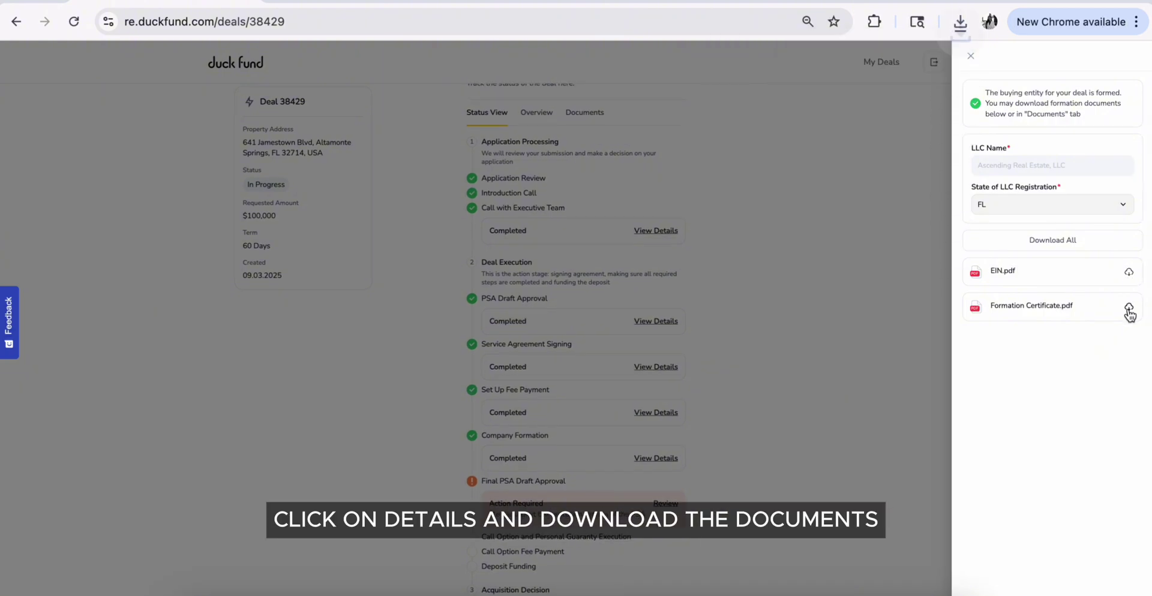
left_click(970, 58)
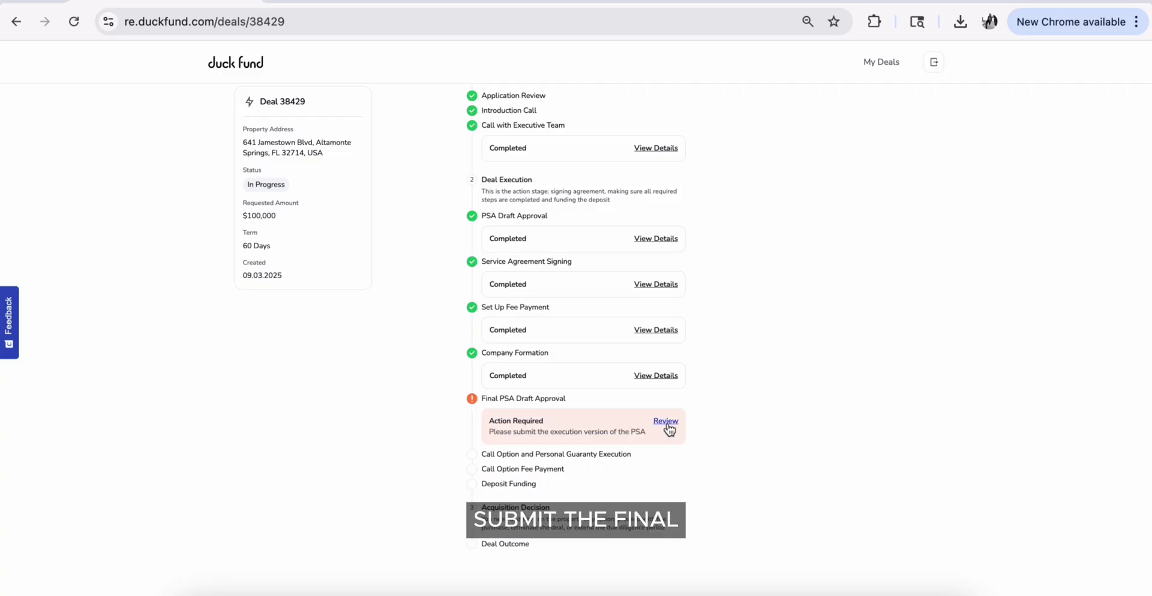
Upload the Execution Version PSA docx for Final PSA Draft Approval and close the panel
left_click(665, 421)
left_click(1052, 180)
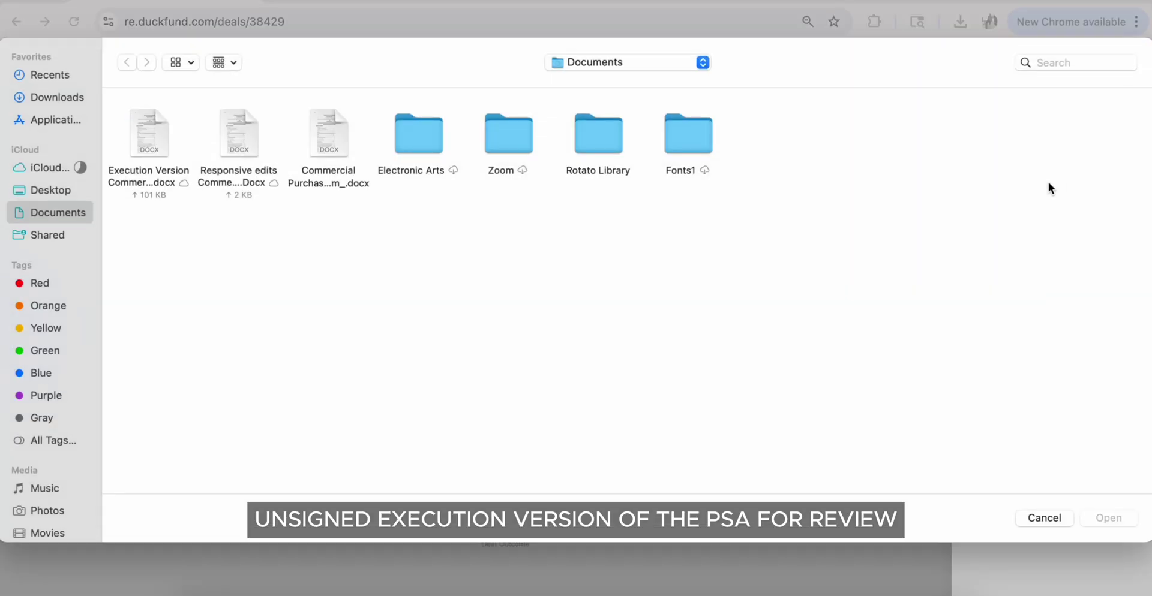
double_click(159, 129)
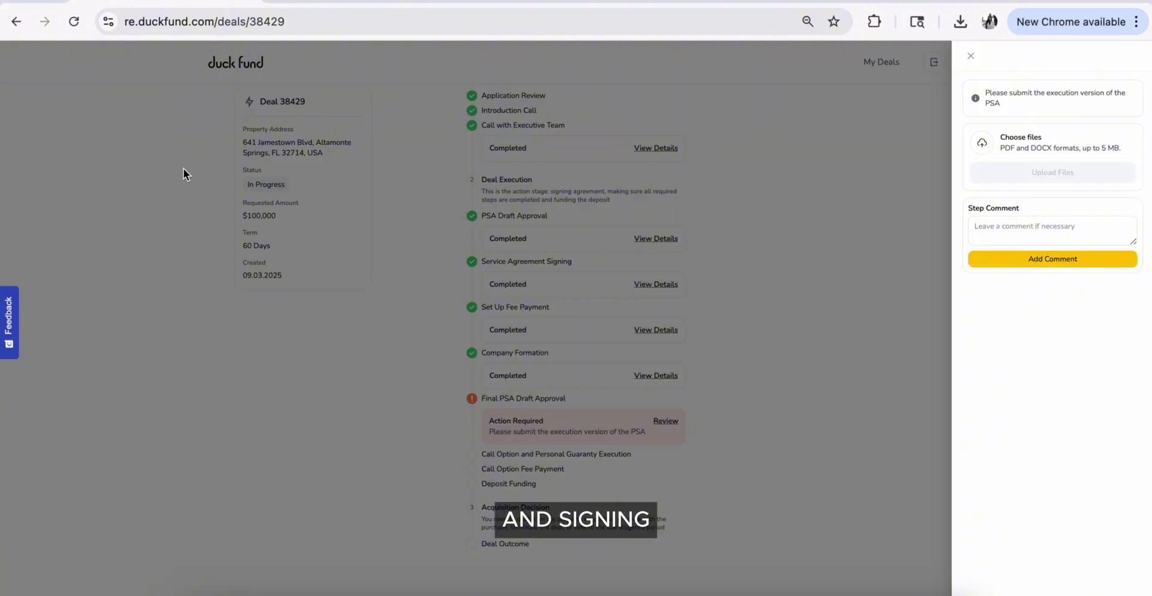
left_click(970, 58)
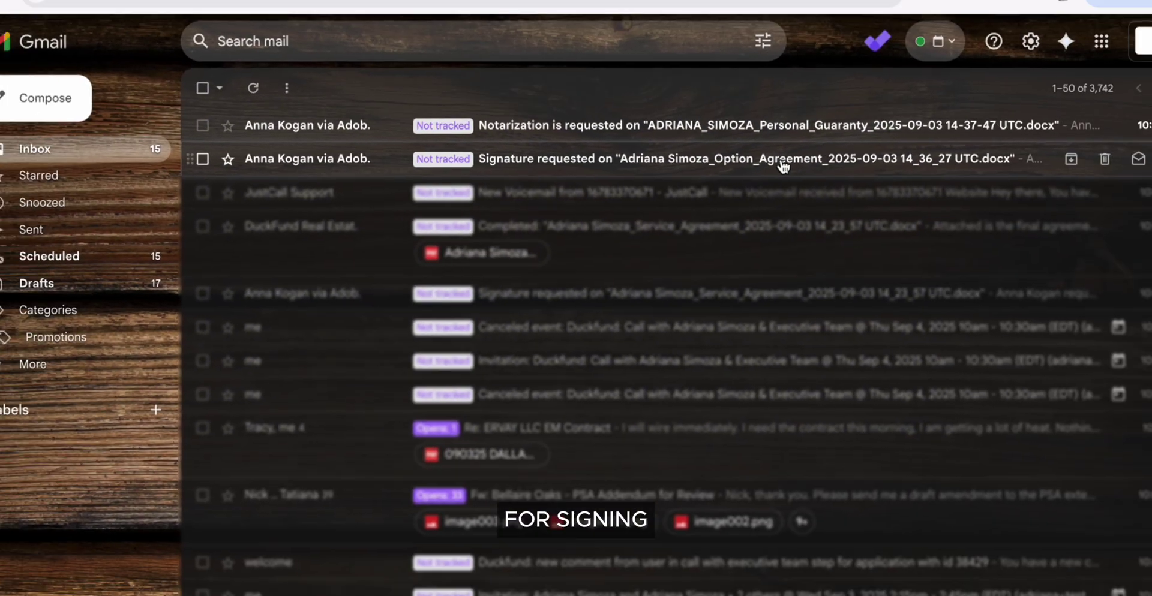
Open the Option Agreement from its email and apply a drawn signature on the client's By line
left_click(909, 147)
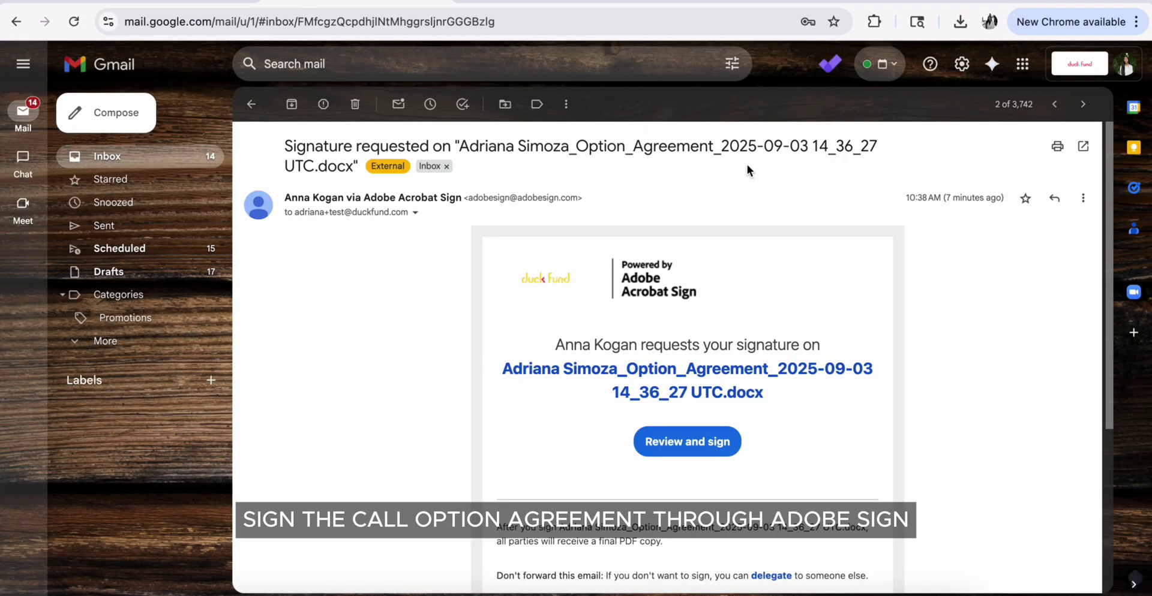
scroll(747, 165, "down", 3)
left_click(709, 348)
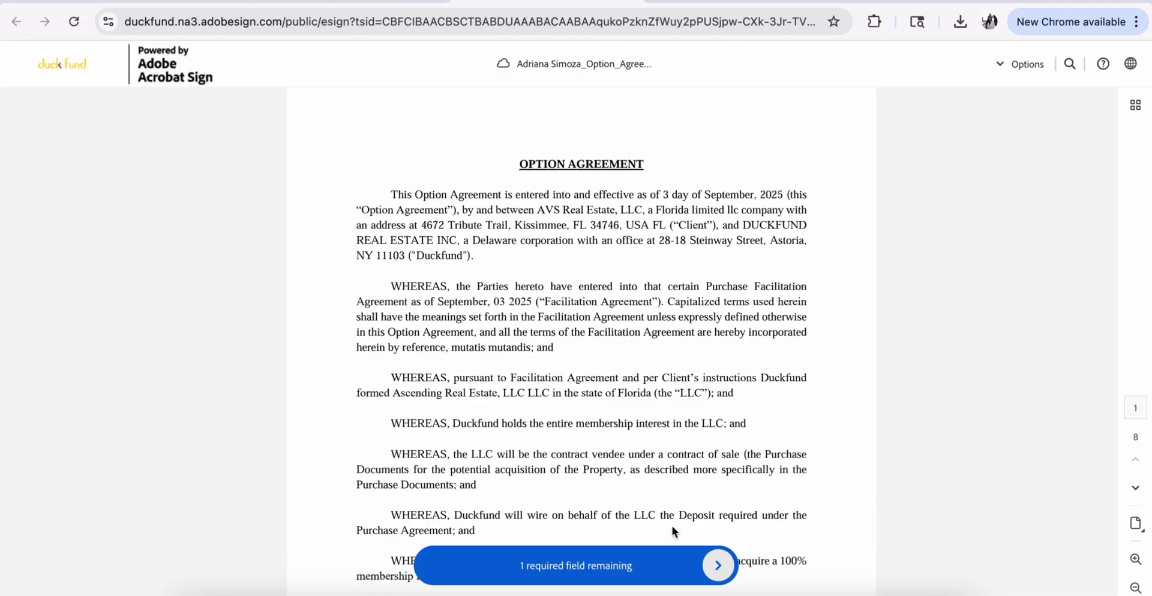
scroll(676, 521, "down", 20)
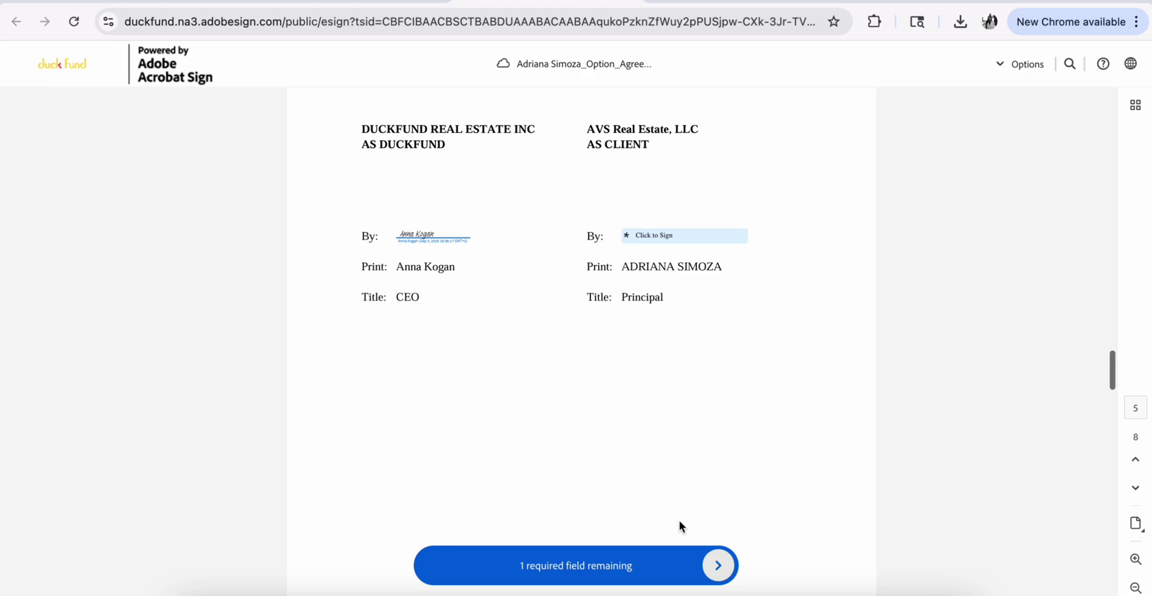
left_click(716, 565)
left_click(674, 239)
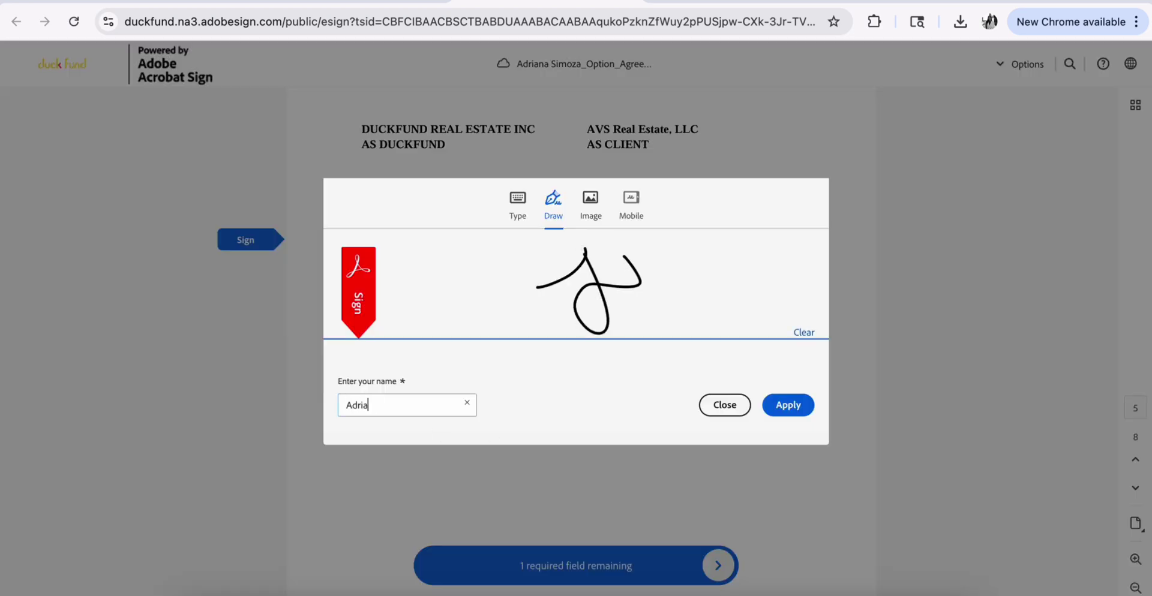
left_click(784, 407)
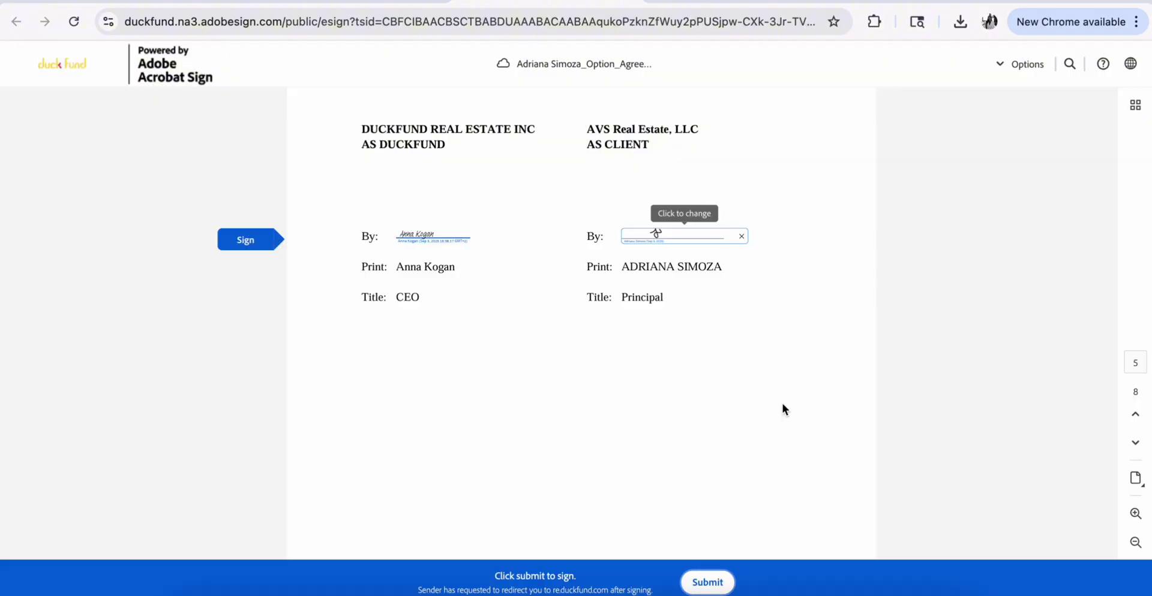
Submit the signed Option Agreement, then set a Proof account password from the document-sharing email
left_click(708, 583)
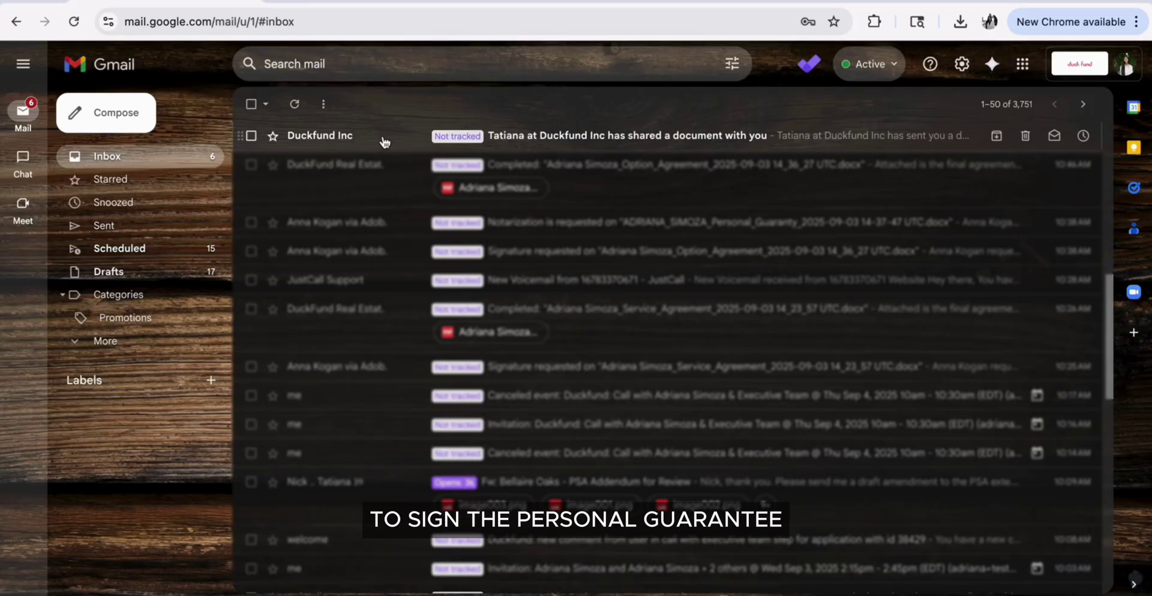
left_click(381, 142)
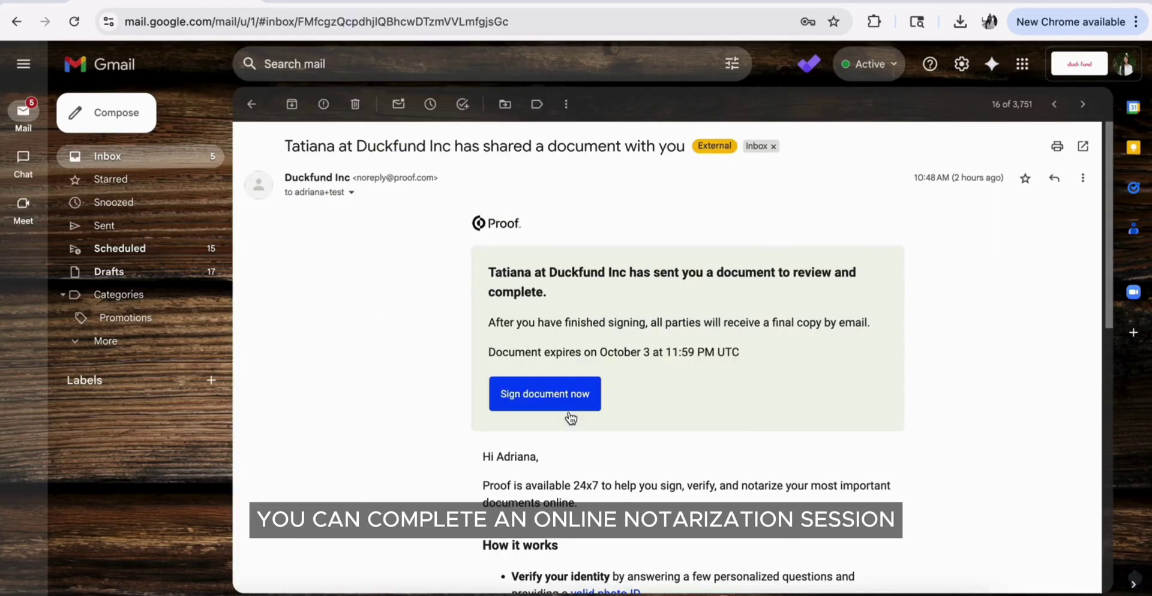
left_click(545, 392)
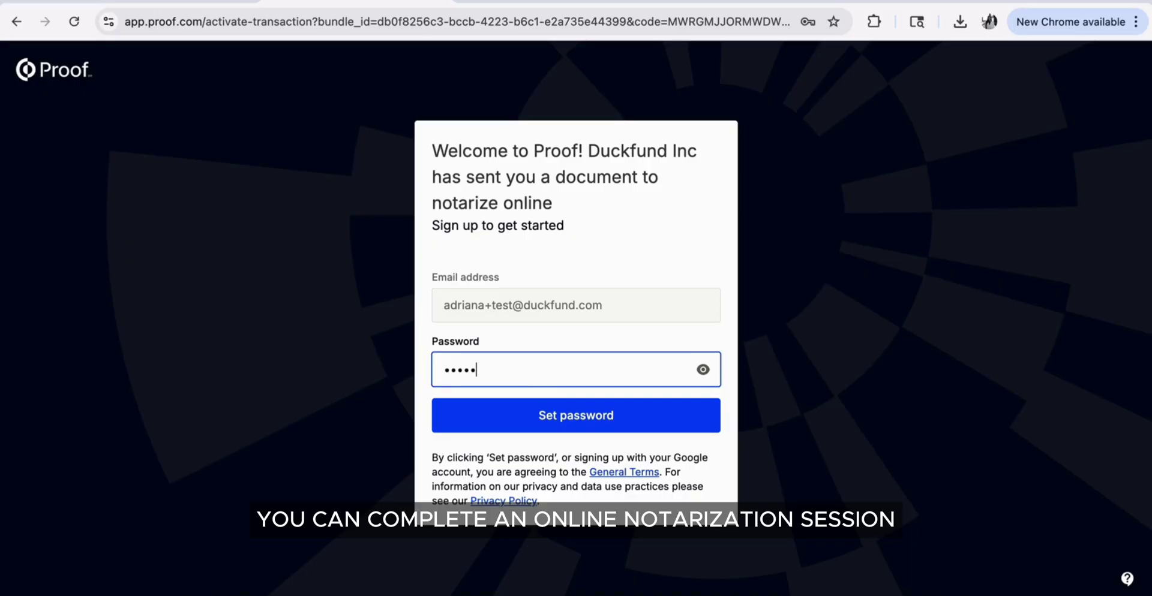
type("••")
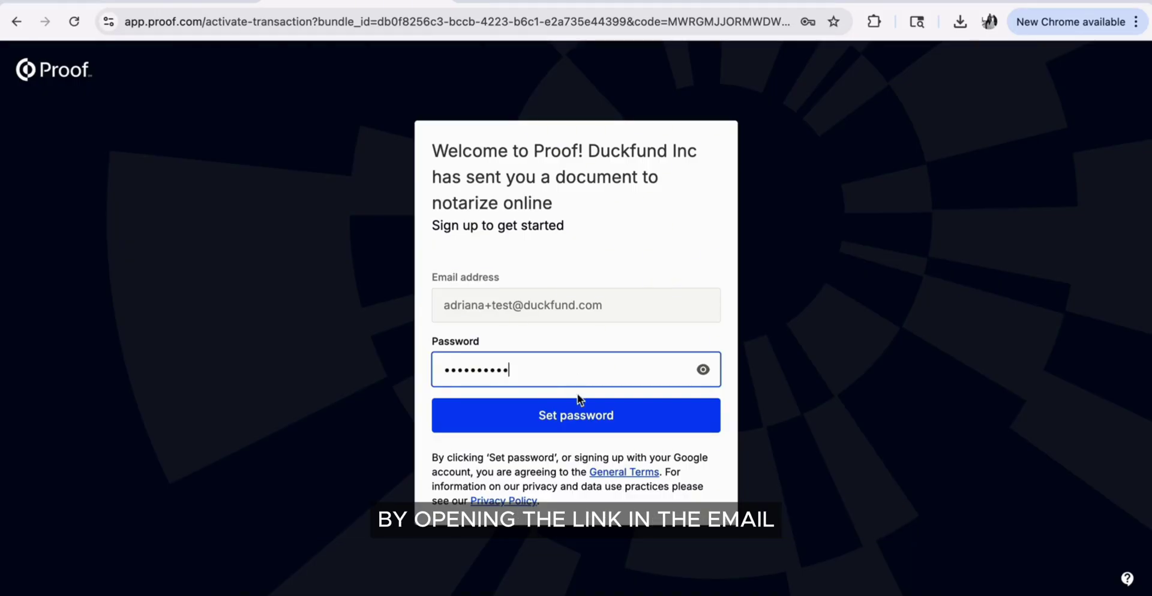
left_click(577, 399)
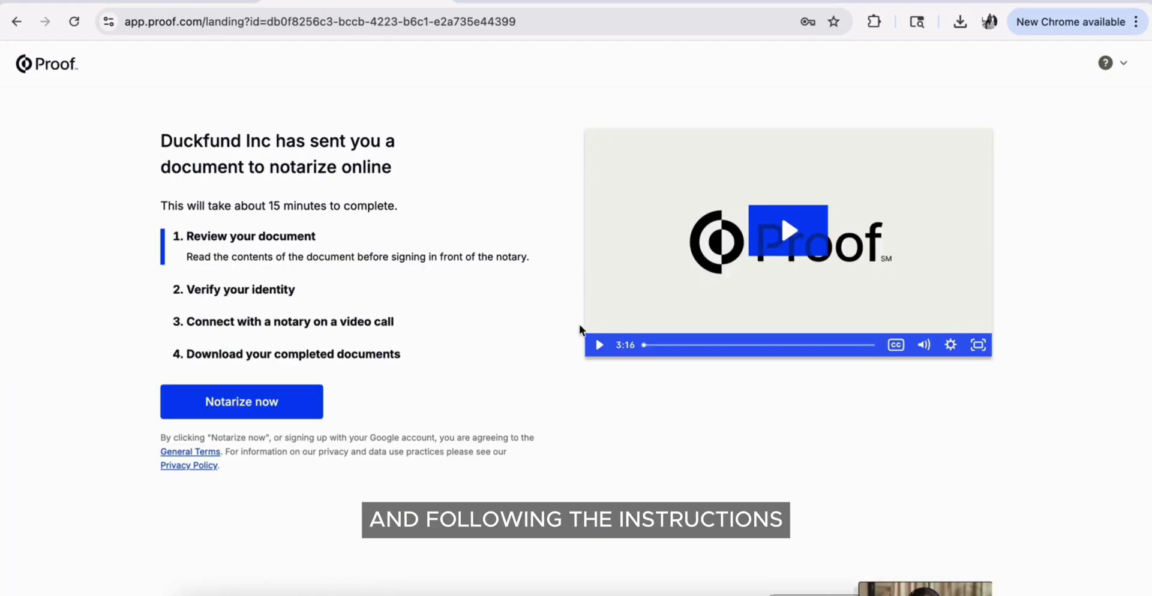
Start the online notarization and review the personal guaranty document before continuing
left_click(227, 416)
scroll(538, 394, "down", 20)
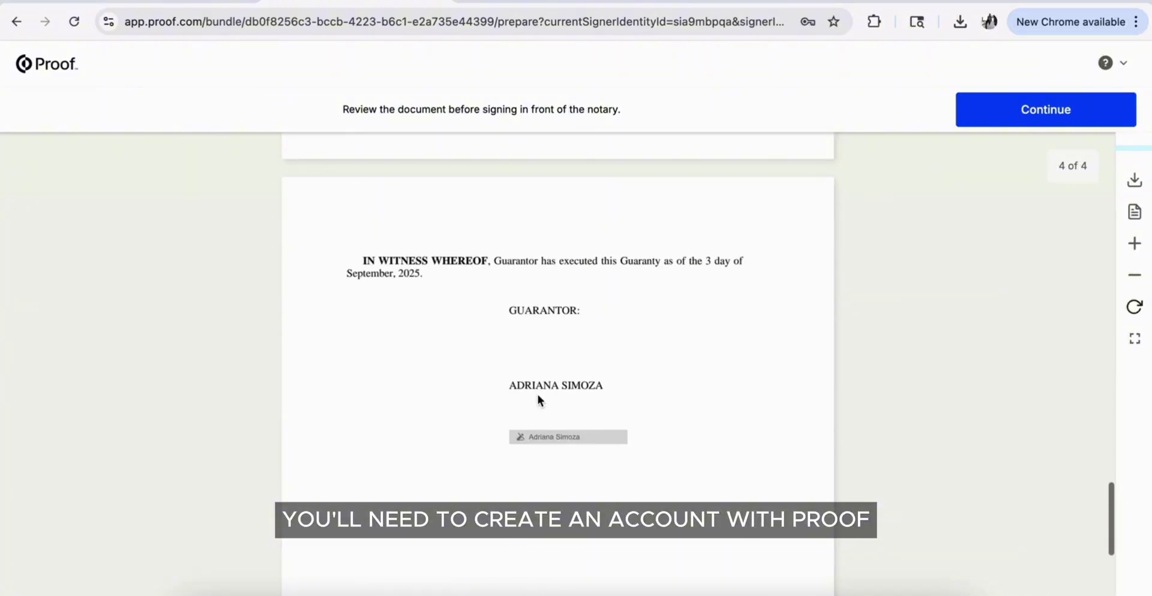
scroll(538, 394, "down", 3)
left_click(1046, 107)
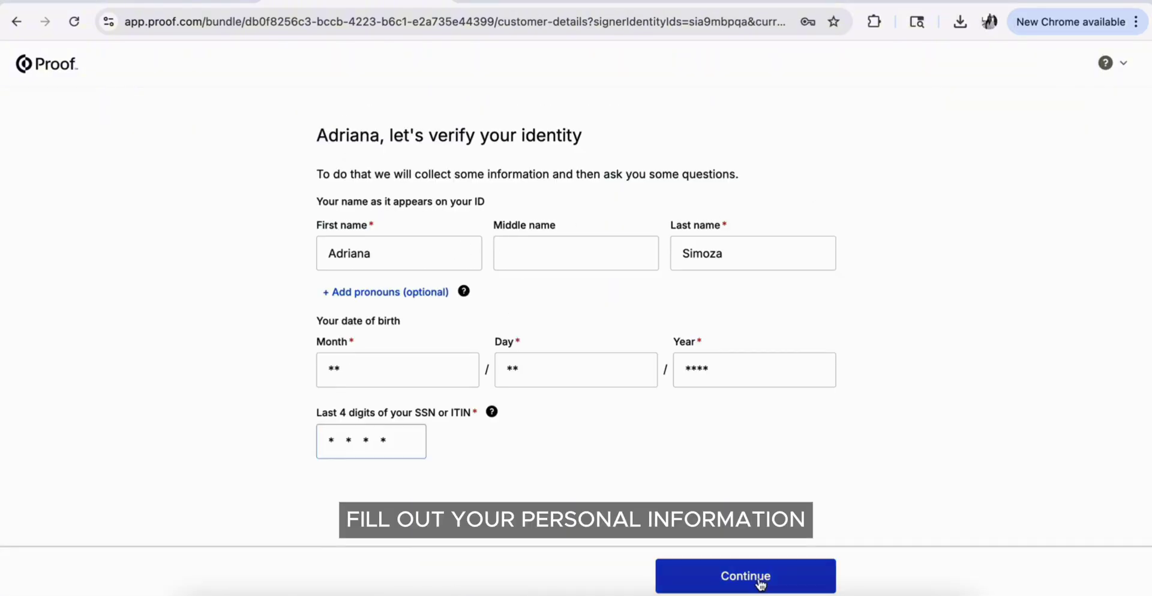
Submit the birth date and SSN details and choose State ID card as the ID type
left_click(758, 583)
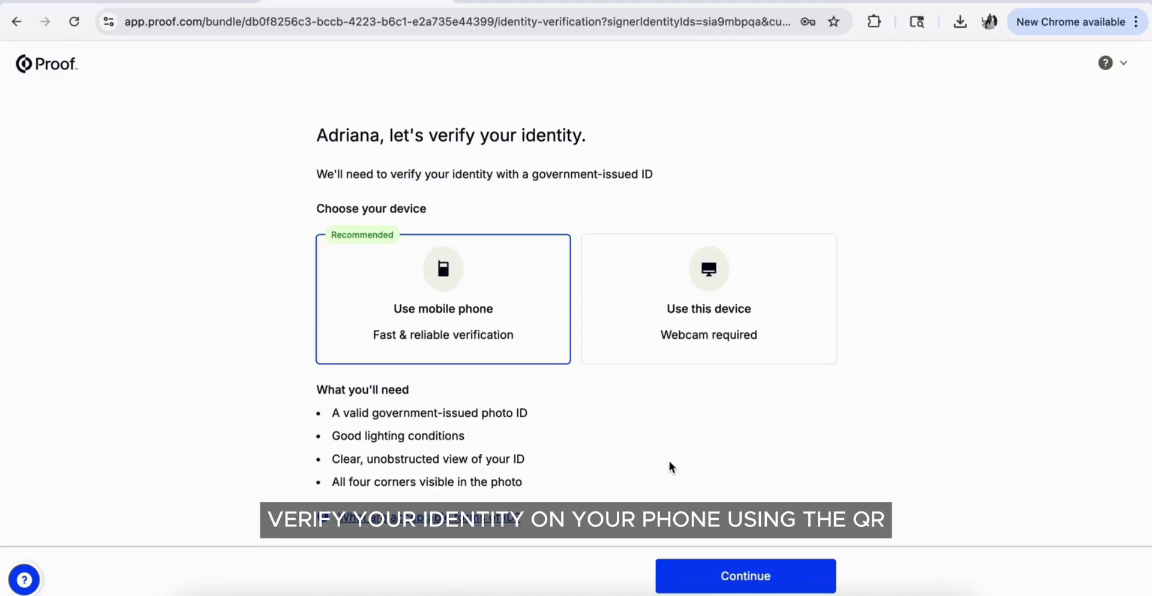
left_click(711, 583)
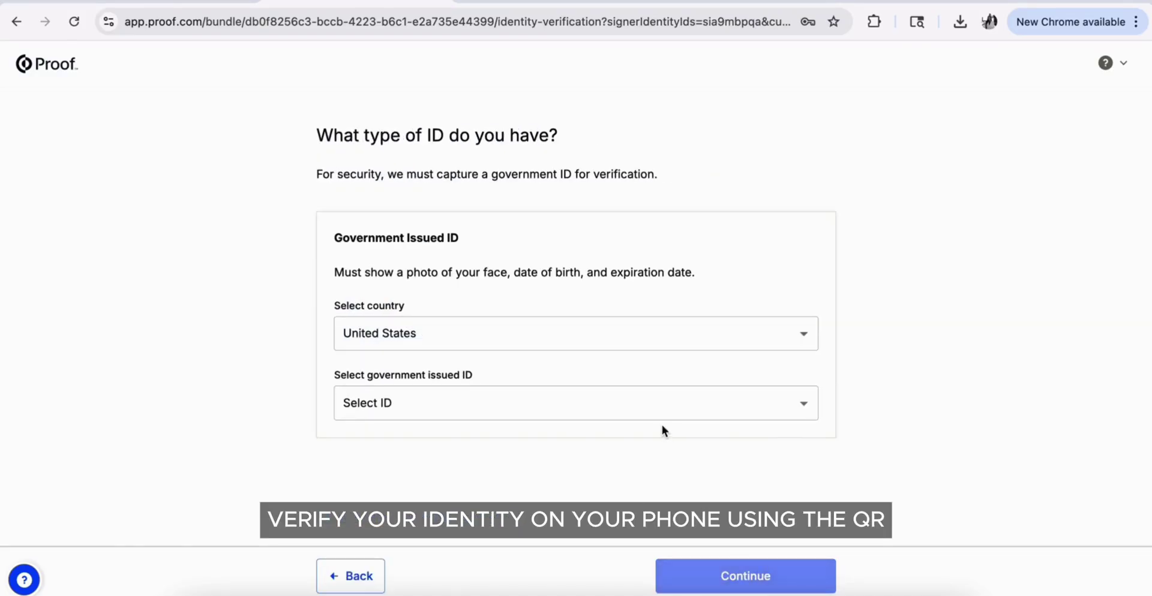
left_click(657, 414)
left_click(632, 462)
left_click(741, 578)
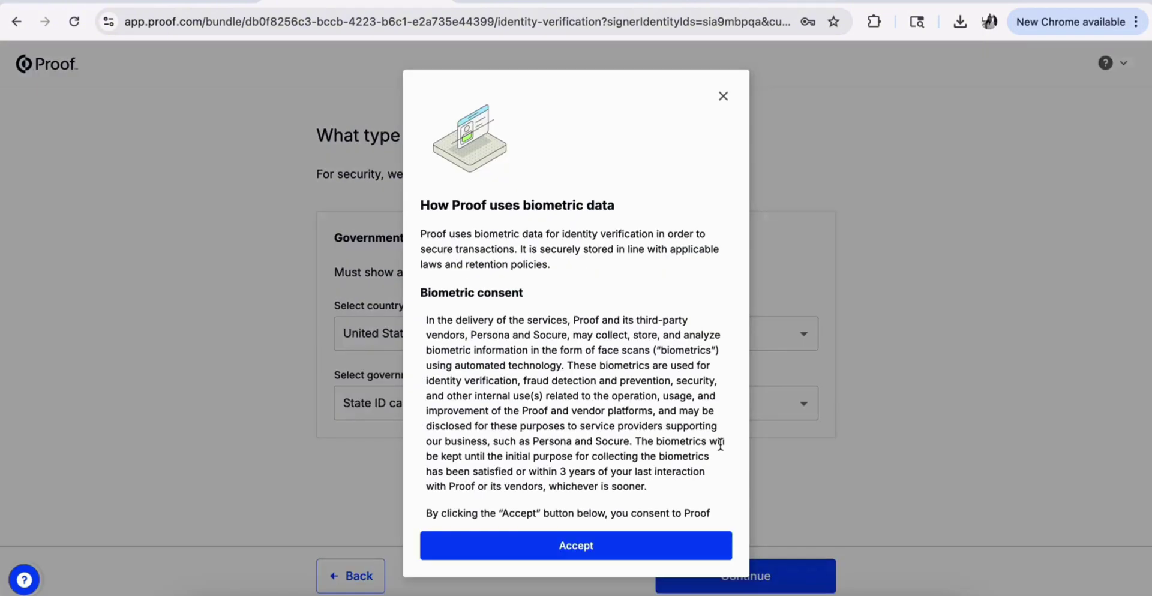
Accept the biometric data consent and pay the $25 notarization fee
scroll(720, 444, "down", 3)
left_click(646, 547)
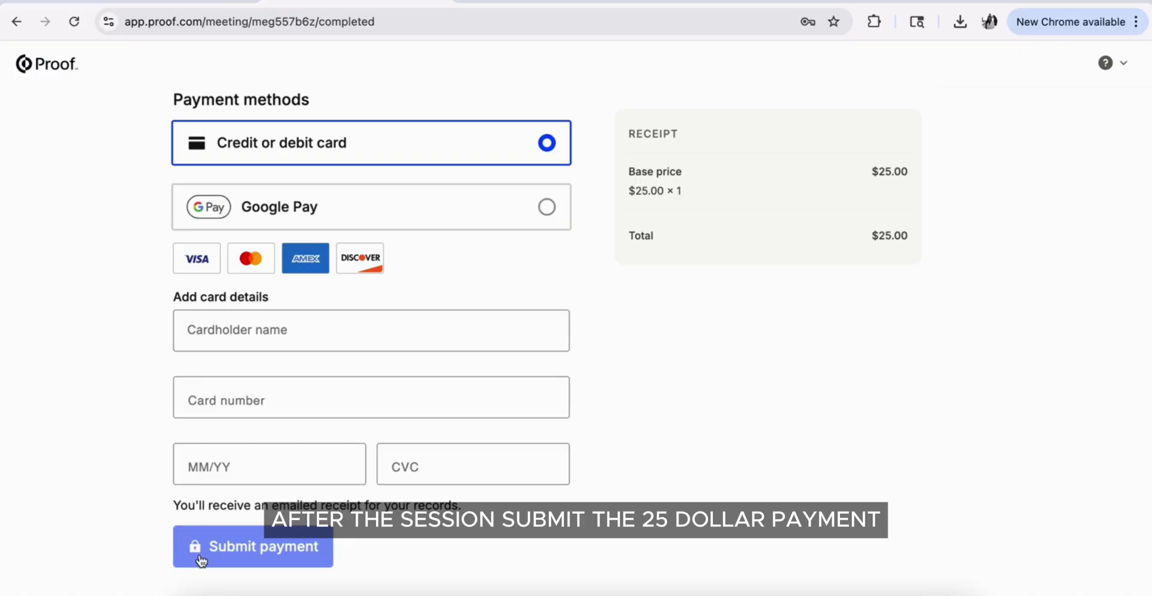
left_click(201, 561)
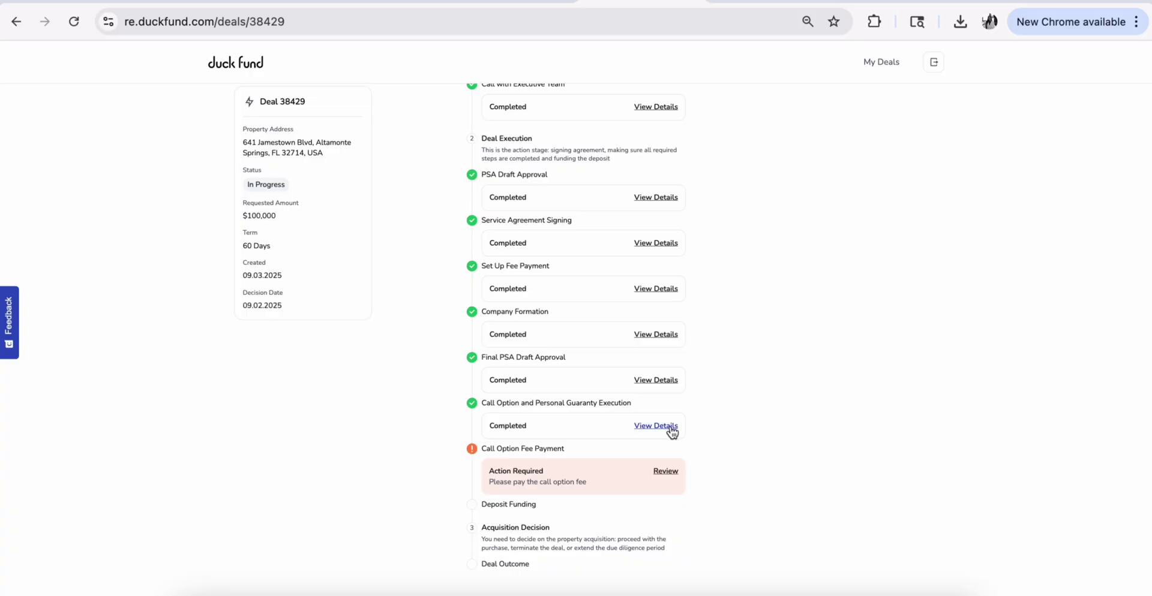
Download the signed call option agreement and the signed personal guaranty
left_click(671, 427)
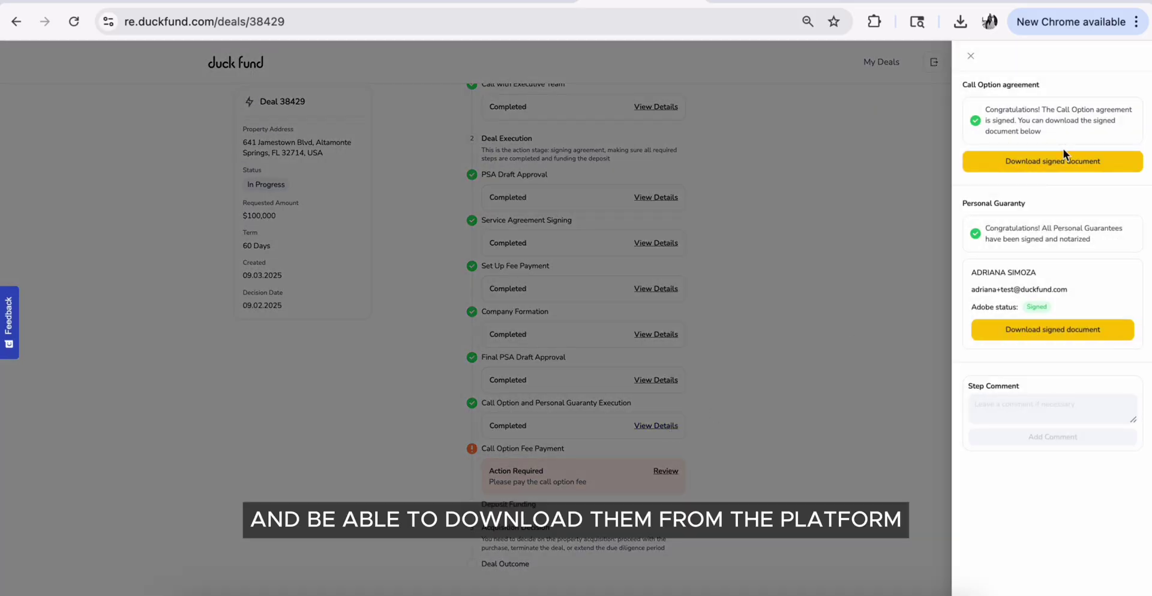
left_click(1059, 171)
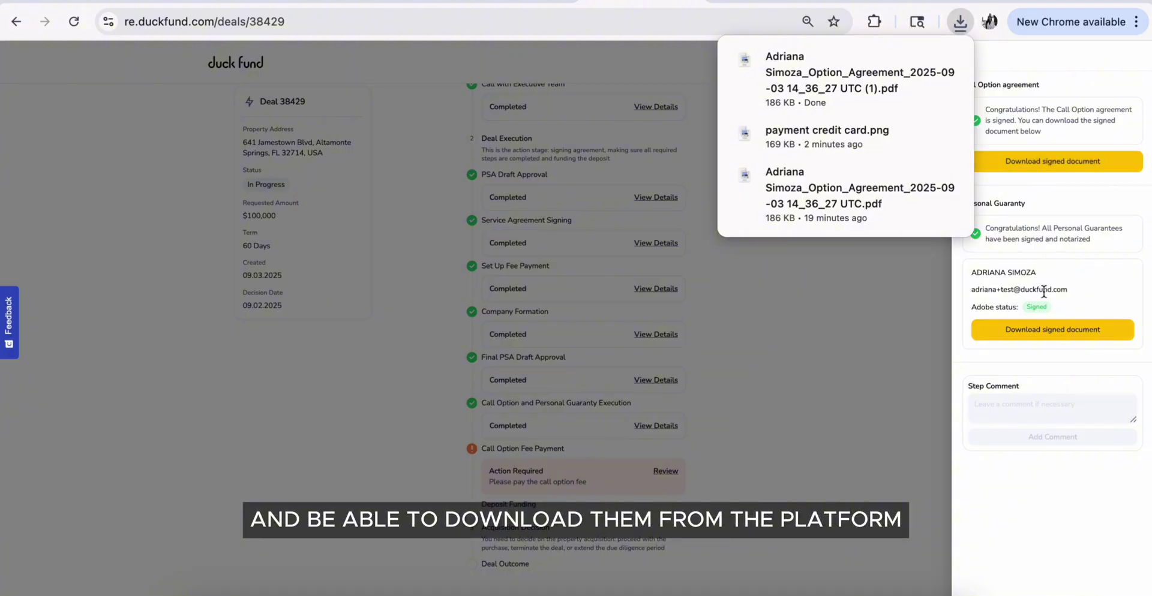
left_click(1053, 334)
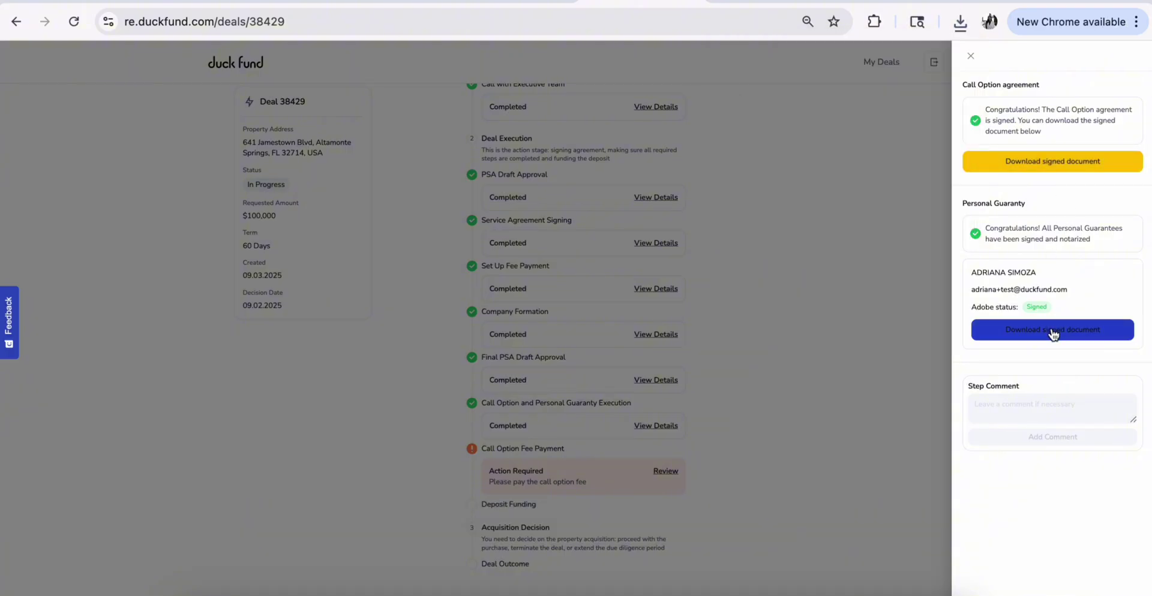
left_click(970, 56)
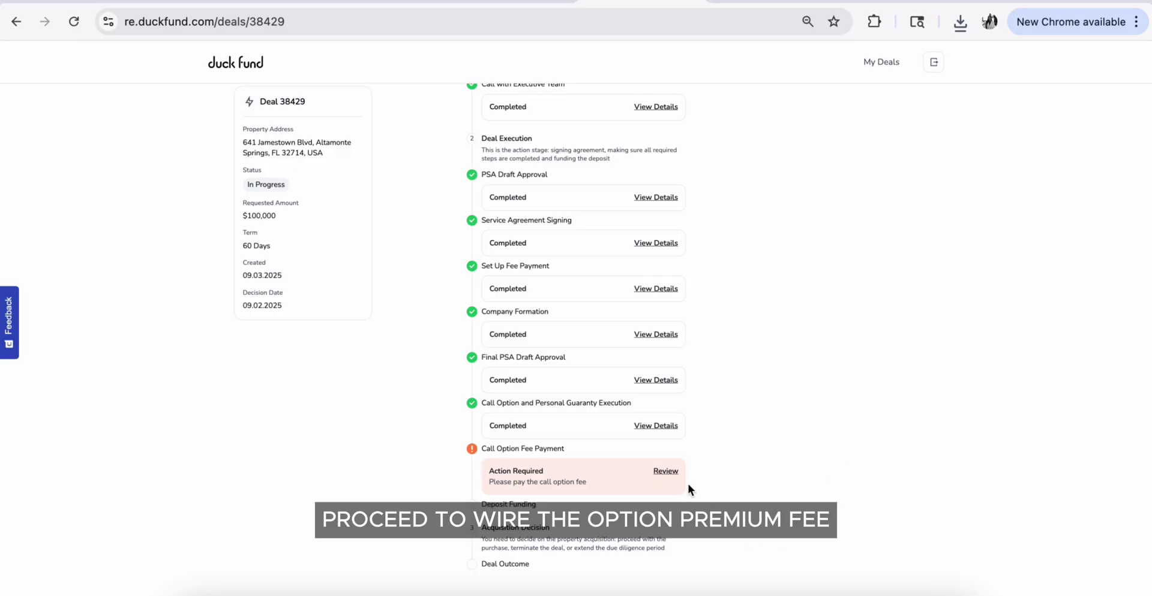
Download the call option fee invoice and mark the $6,000 fee as paid
left_click(674, 474)
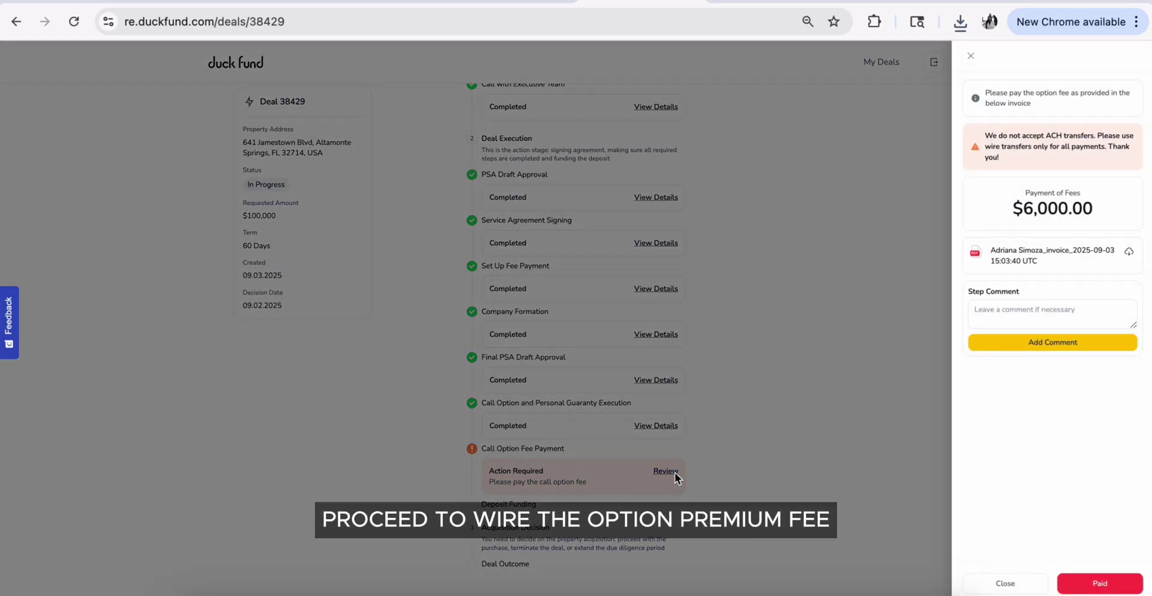
left_click(1128, 255)
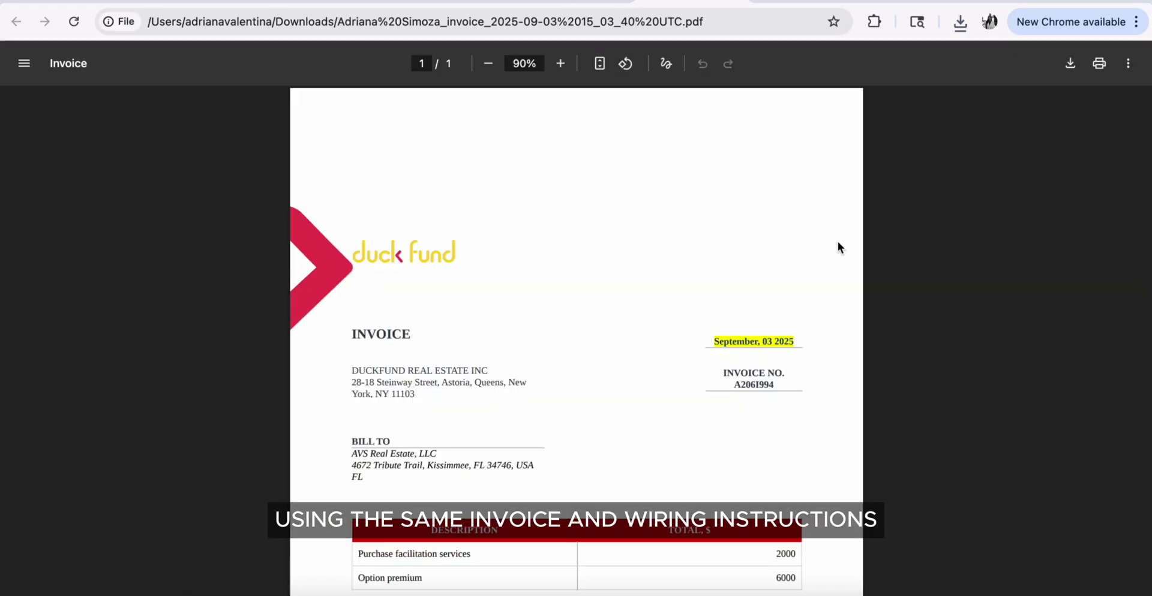
scroll(838, 241, "down", 3)
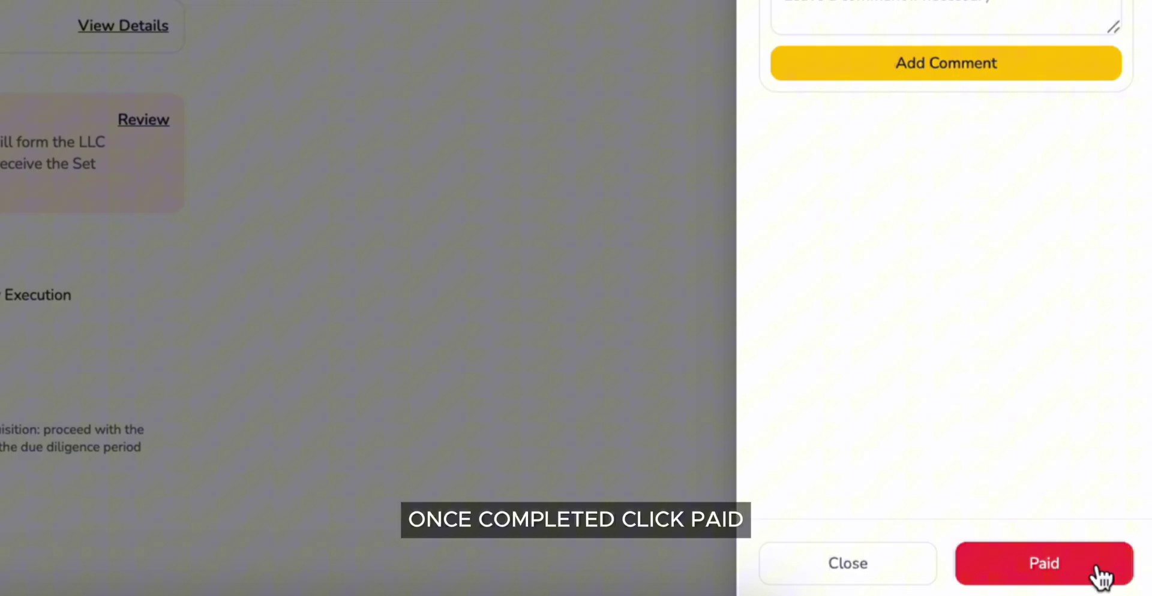
left_click(1113, 579)
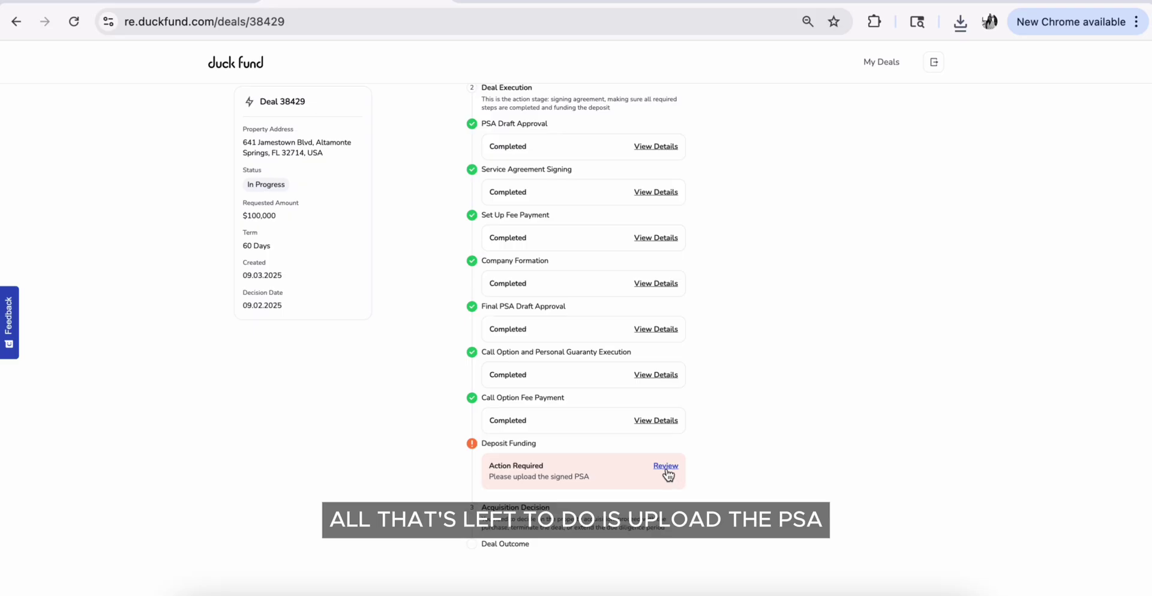
Upload the 'Signed by seller' PSA PDF to the Deposit Funding step
left_click(666, 467)
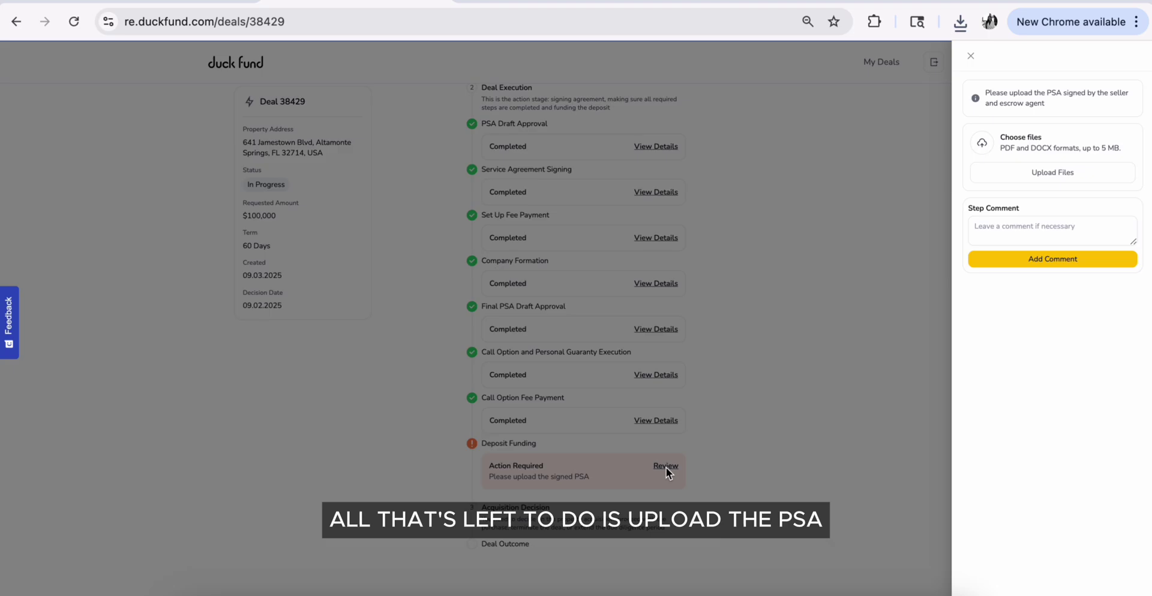
left_click(1042, 174)
double_click(141, 115)
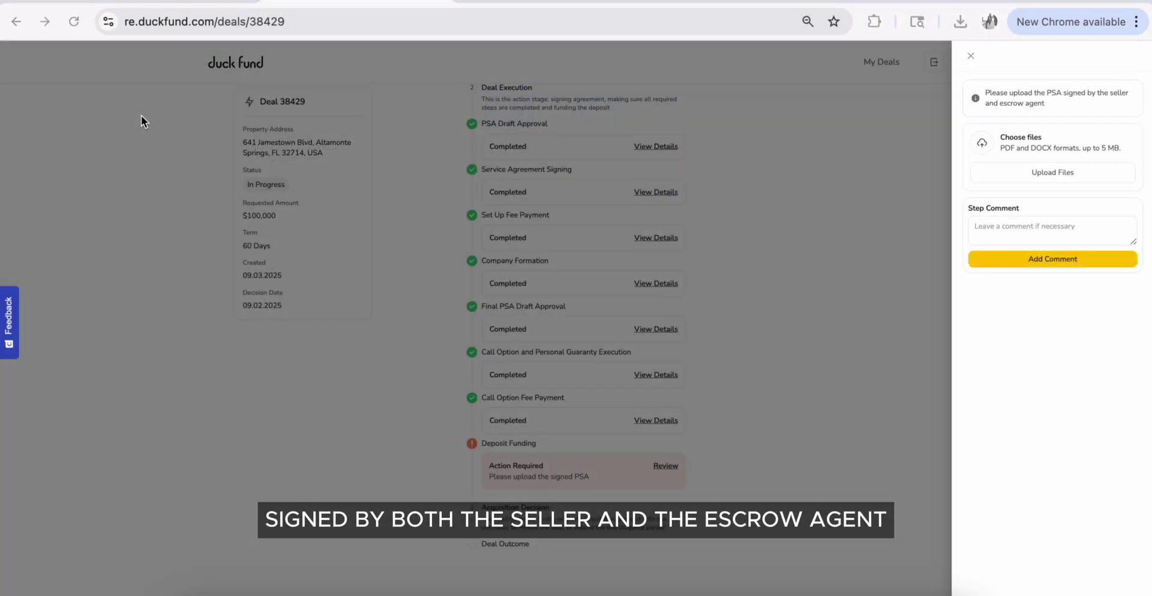
left_click(971, 58)
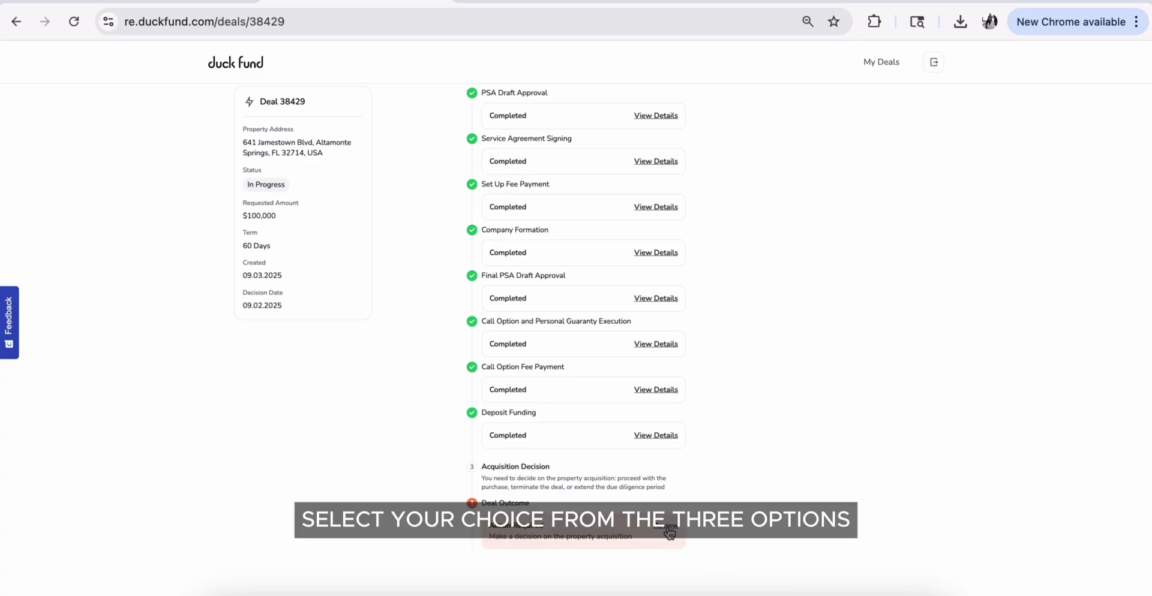
Choose to extend the due diligence period by 30 days and confirm the decision
left_click(669, 531)
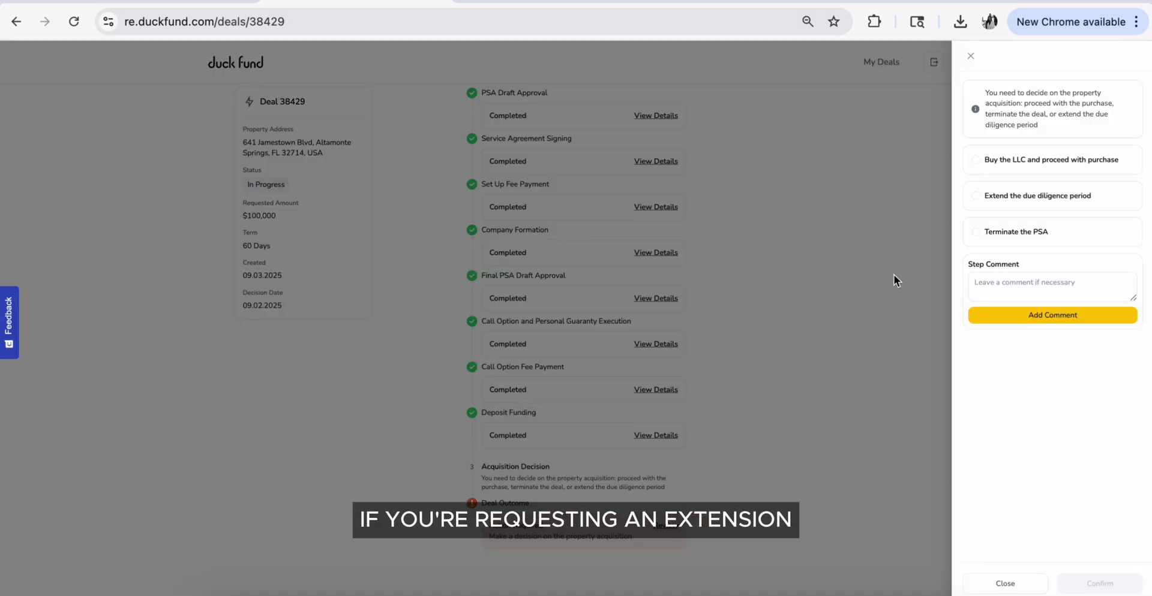
left_click(977, 196)
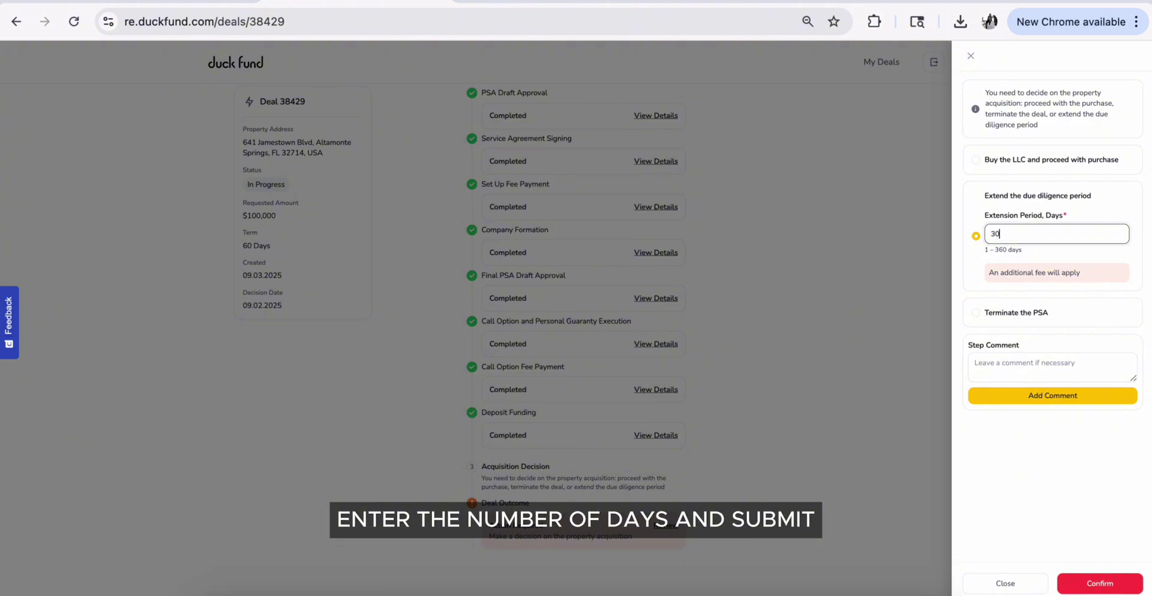
left_click(1099, 589)
left_click(707, 124)
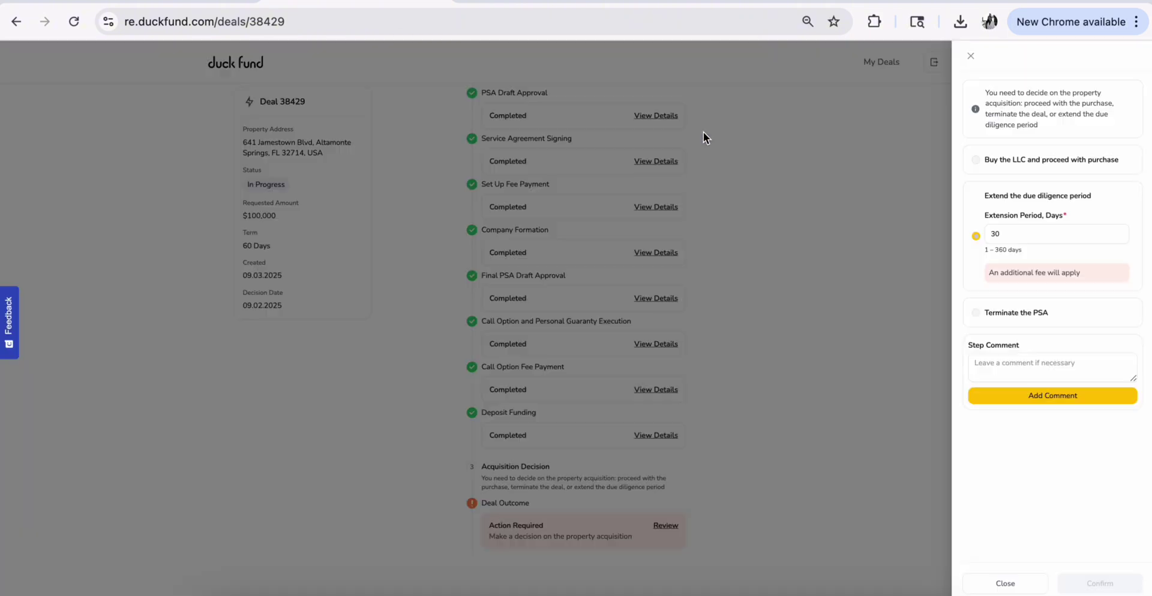
Upload PSA Amendment.docx and Signed PSA Amendment.pdf to the PSA Addendum step
scroll(801, 474, "down", 1)
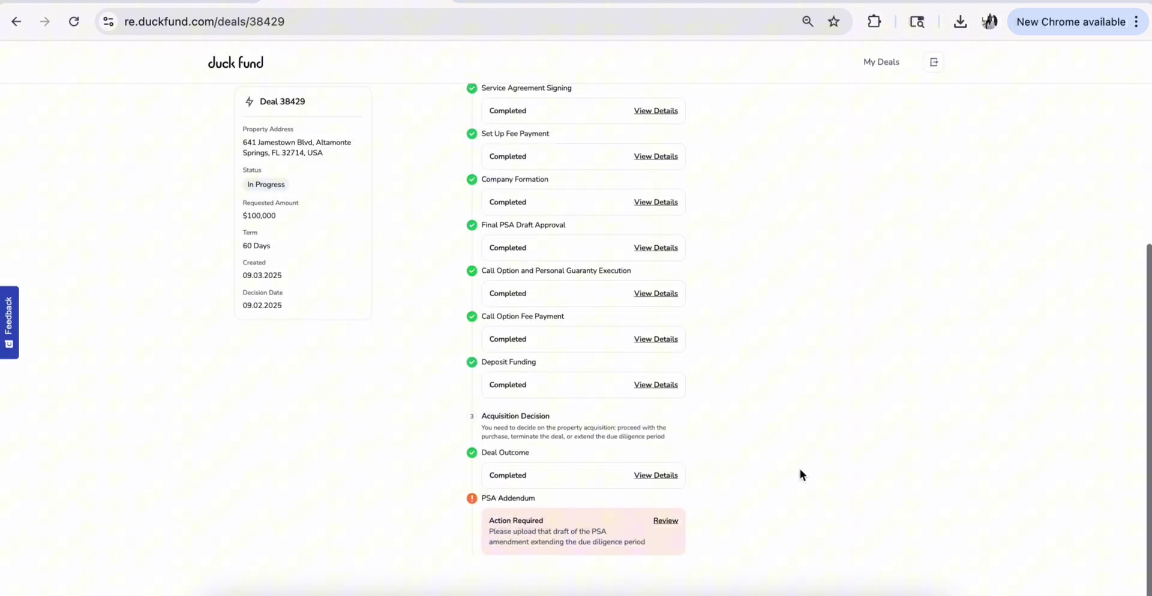
left_click(670, 527)
left_click(1052, 180)
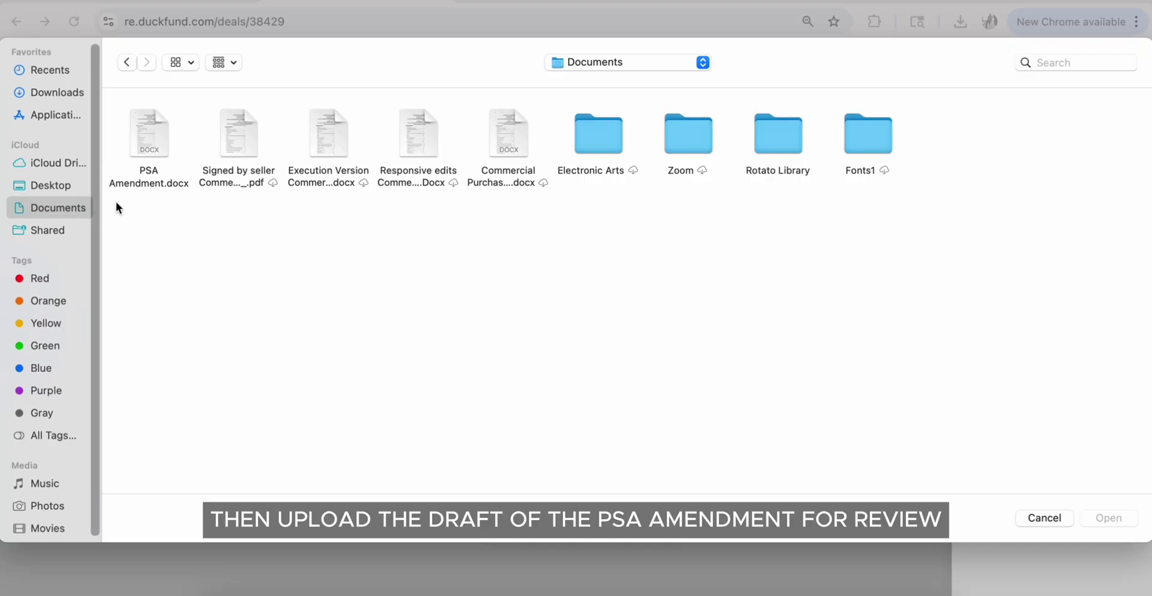
double_click(154, 130)
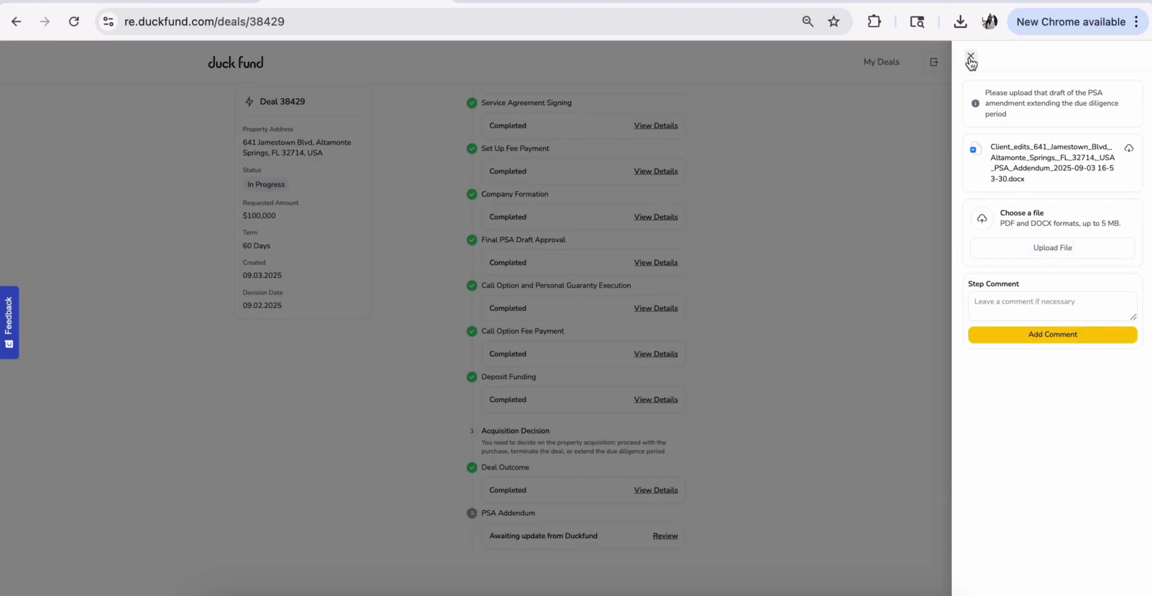
left_click(971, 57)
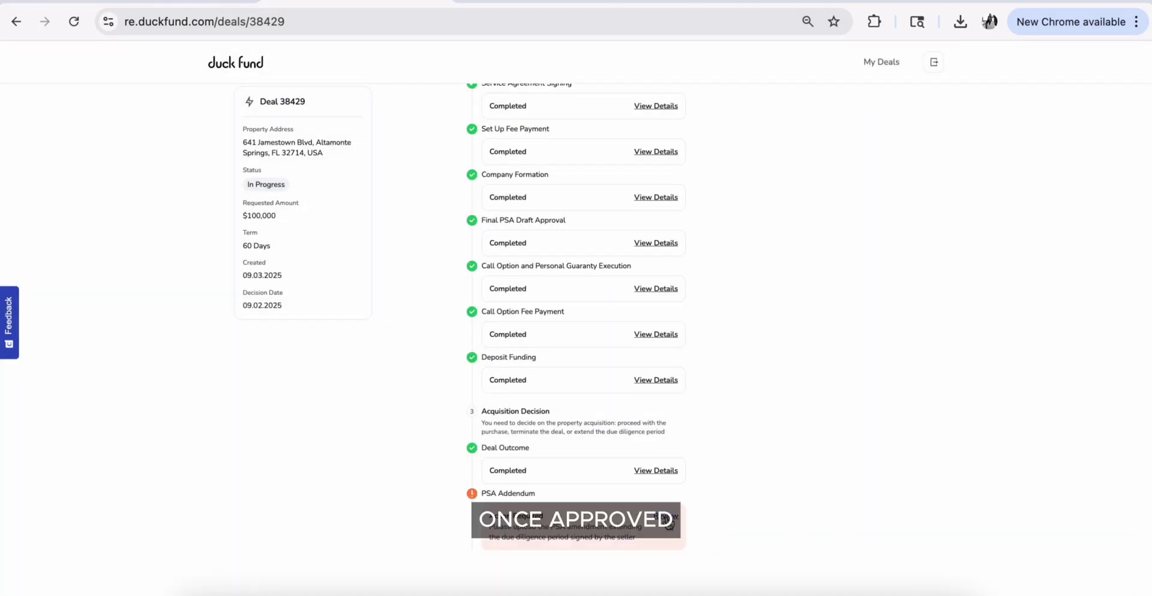
left_click(666, 517)
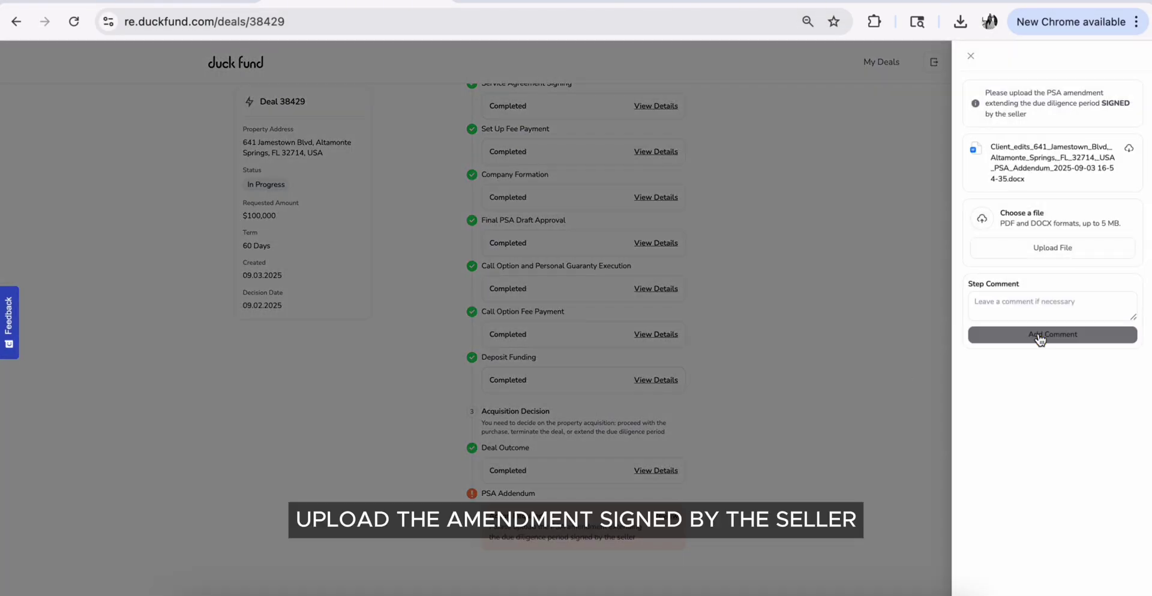
left_click(1048, 250)
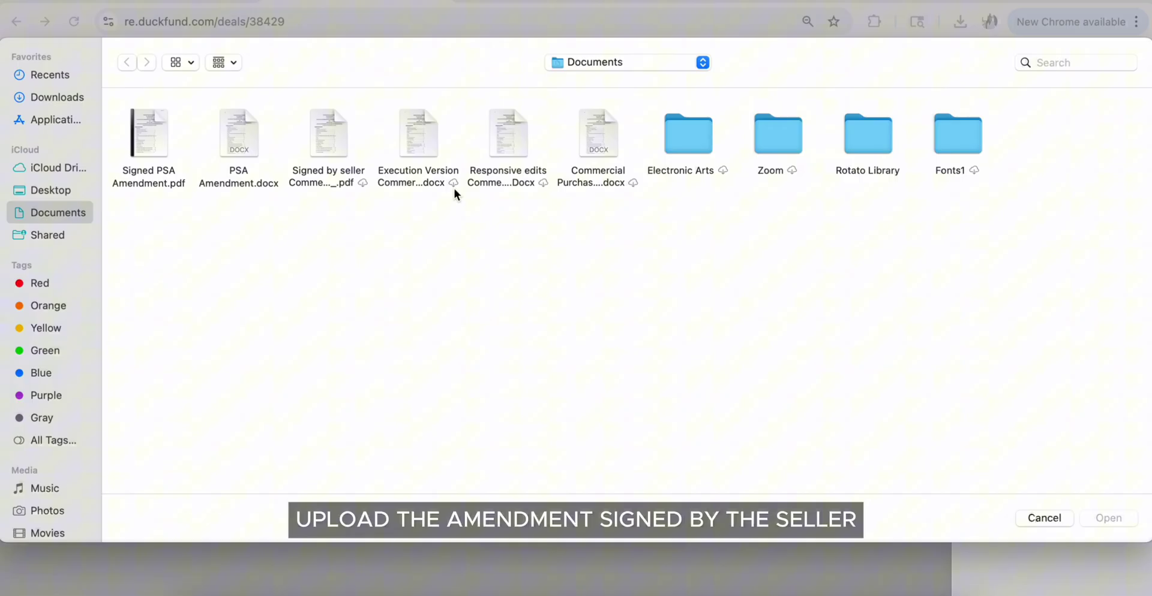
double_click(147, 131)
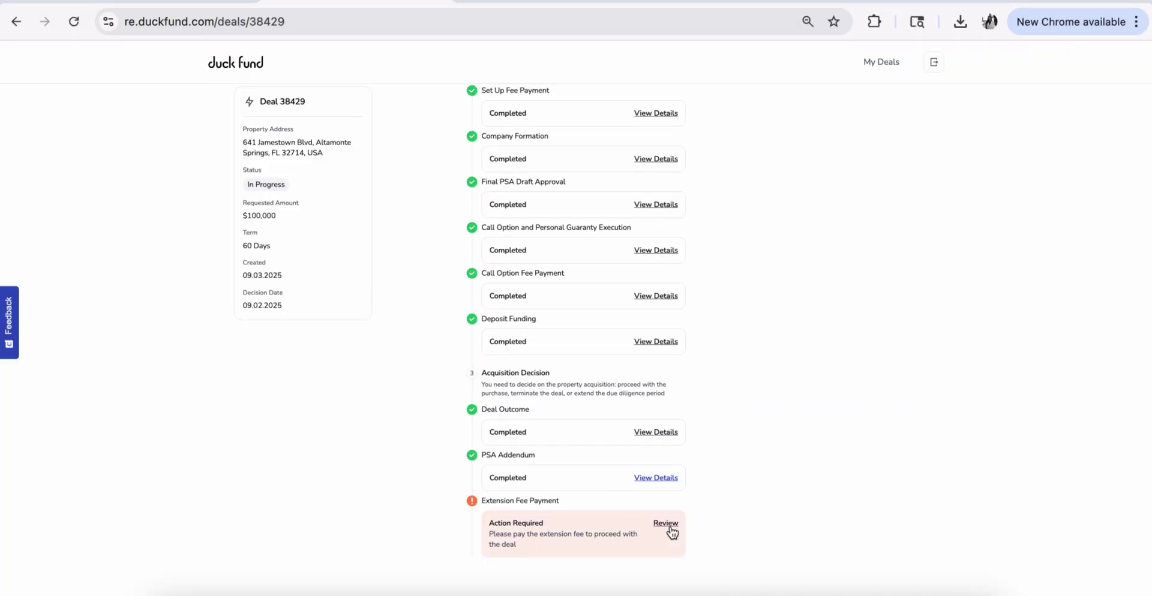
Download and view the extension fee invoice, then mark the $600.00 fee as paid
left_click(665, 524)
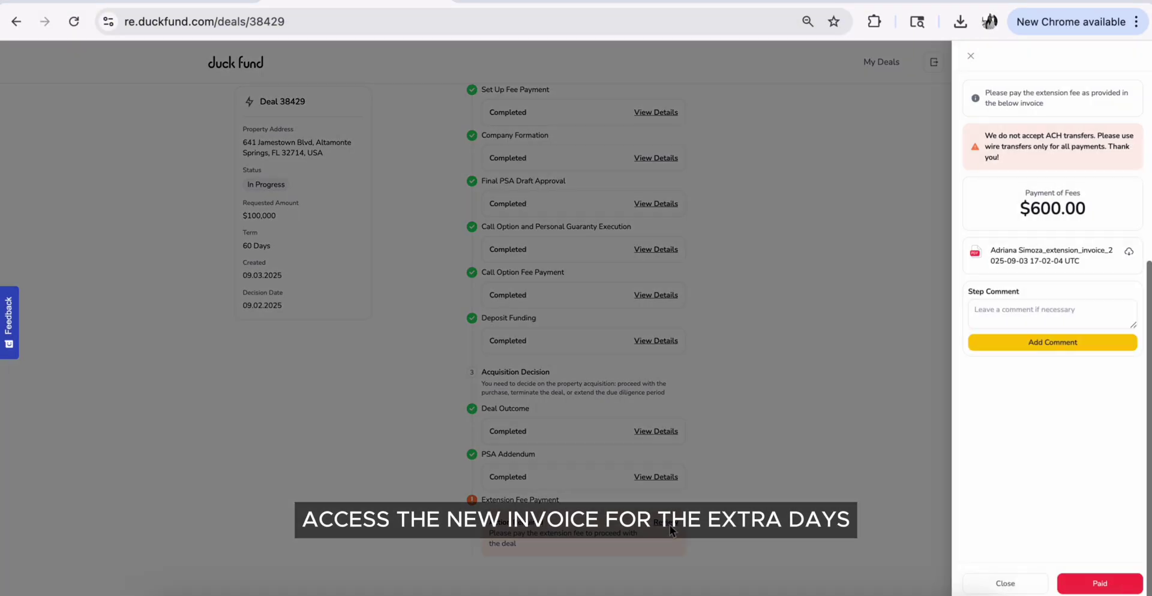
left_click(1132, 256)
left_click(869, 90)
scroll(804, 253, "down", 3)
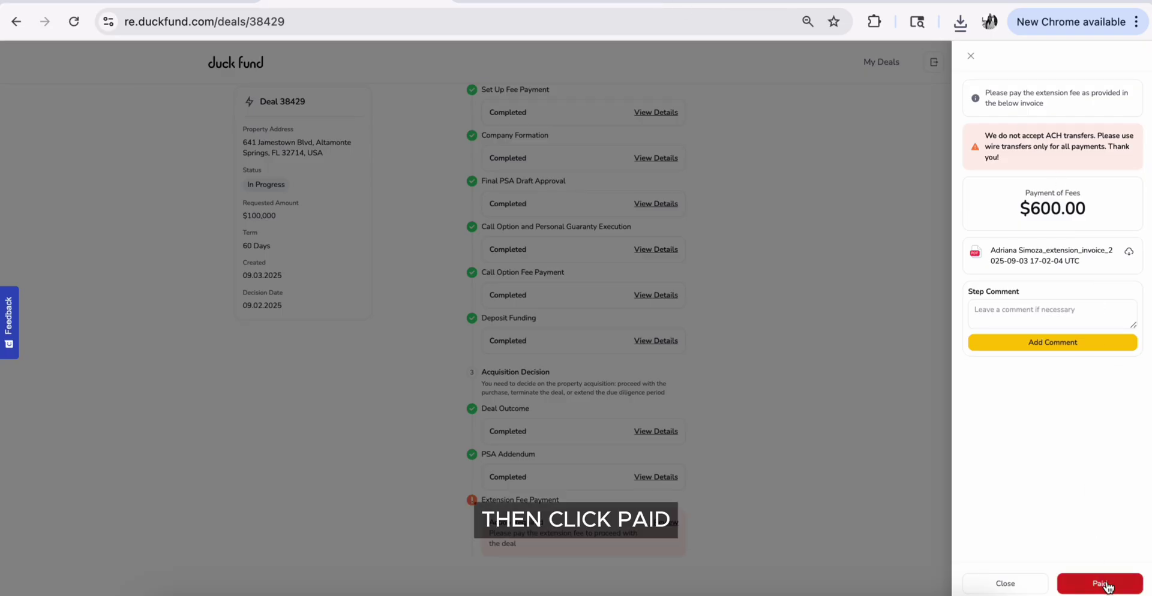
left_click(1107, 583)
Open the call option addendum for online signing and agree to sign electronically
left_click(676, 523)
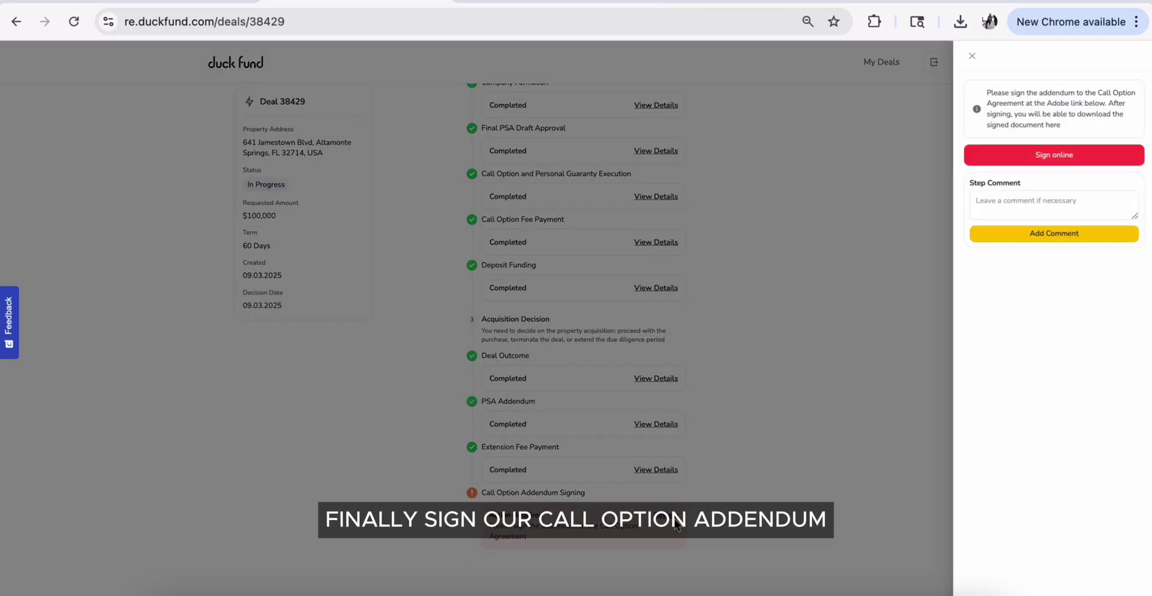
left_click(1074, 157)
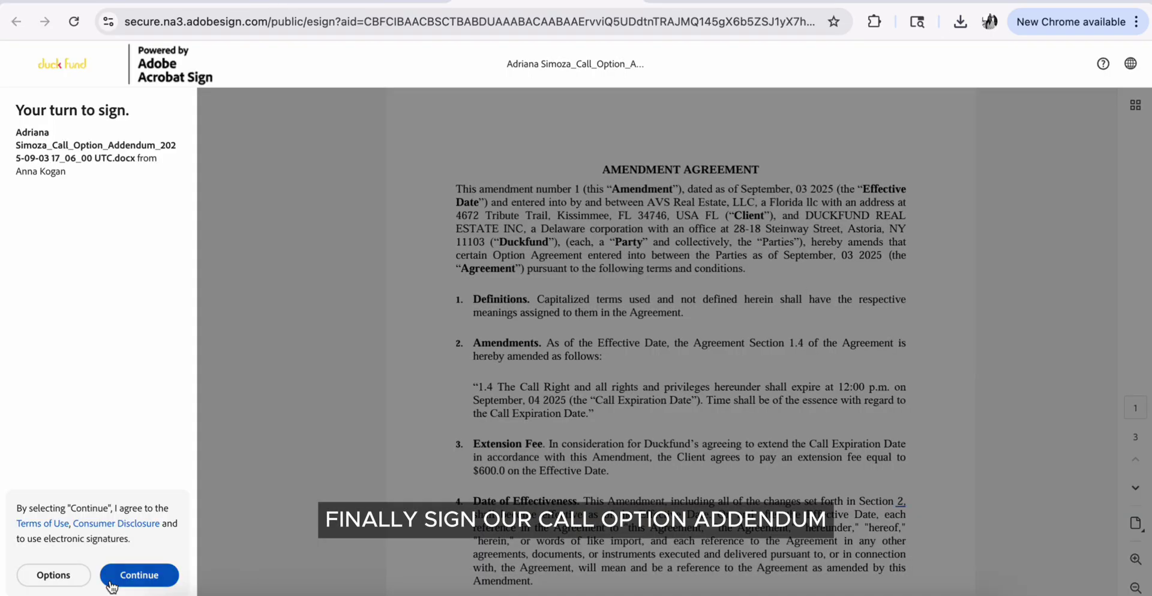
left_click(111, 584)
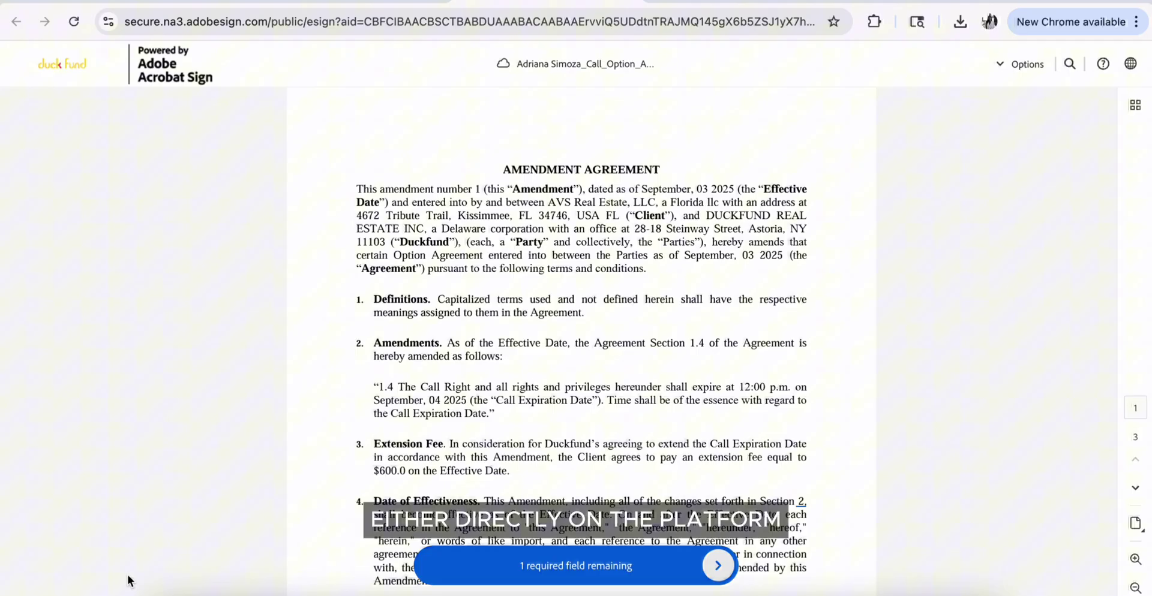
Sign the call option amendment's client signature field with the signer's name and submit it
left_click(718, 566)
left_click(690, 342)
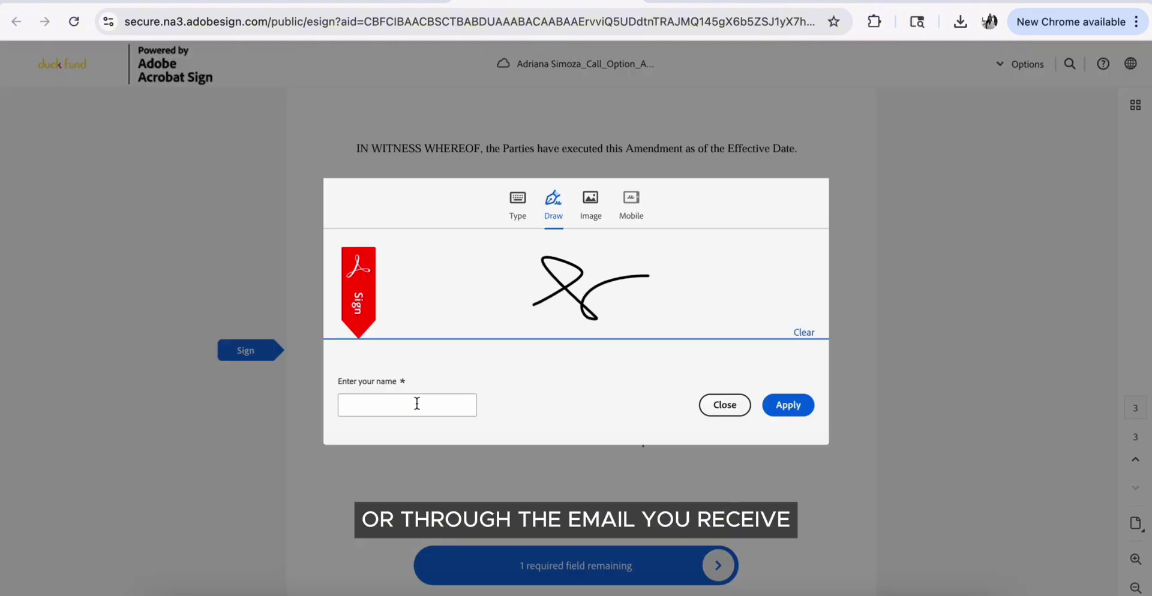
left_click(787, 405)
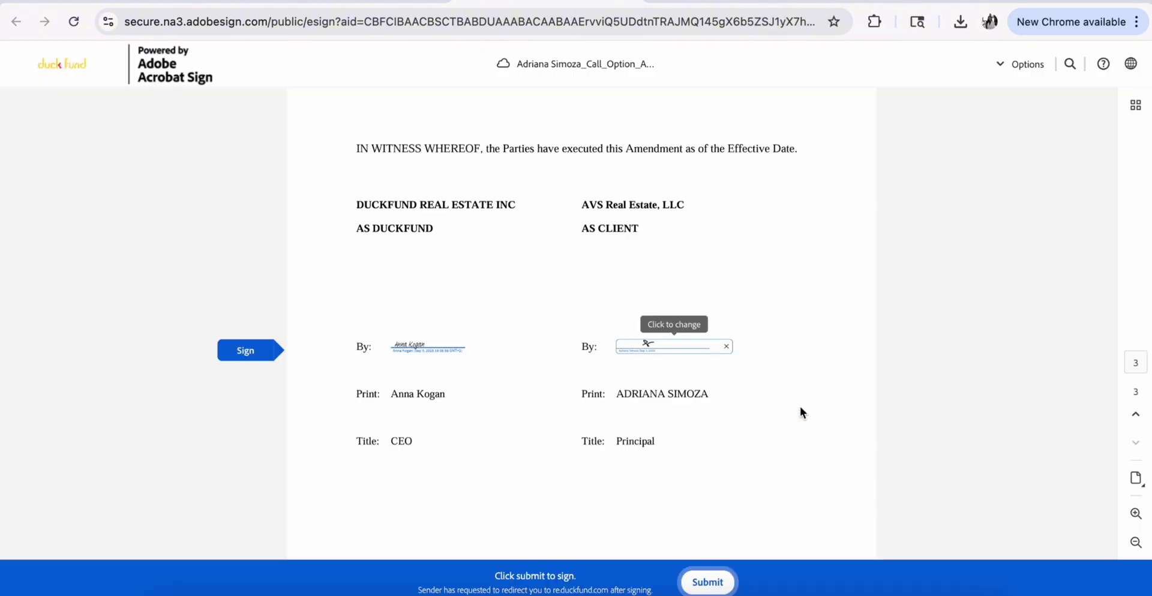
left_click(706, 581)
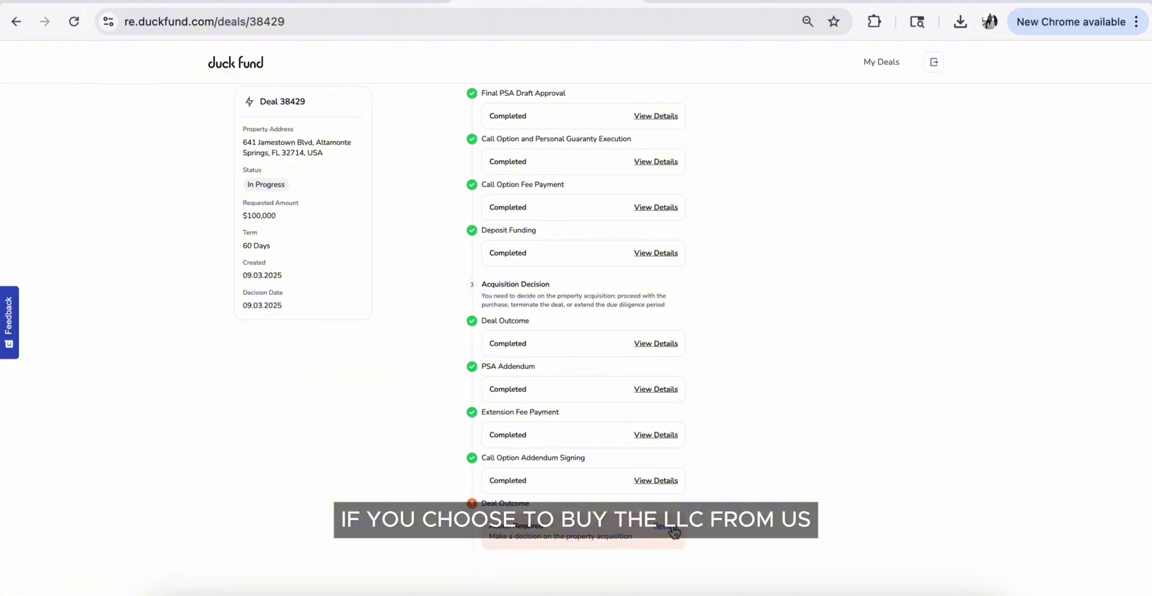
Choose to buy the LLC as the deal outcome and confirm
left_click(673, 532)
left_click(1051, 166)
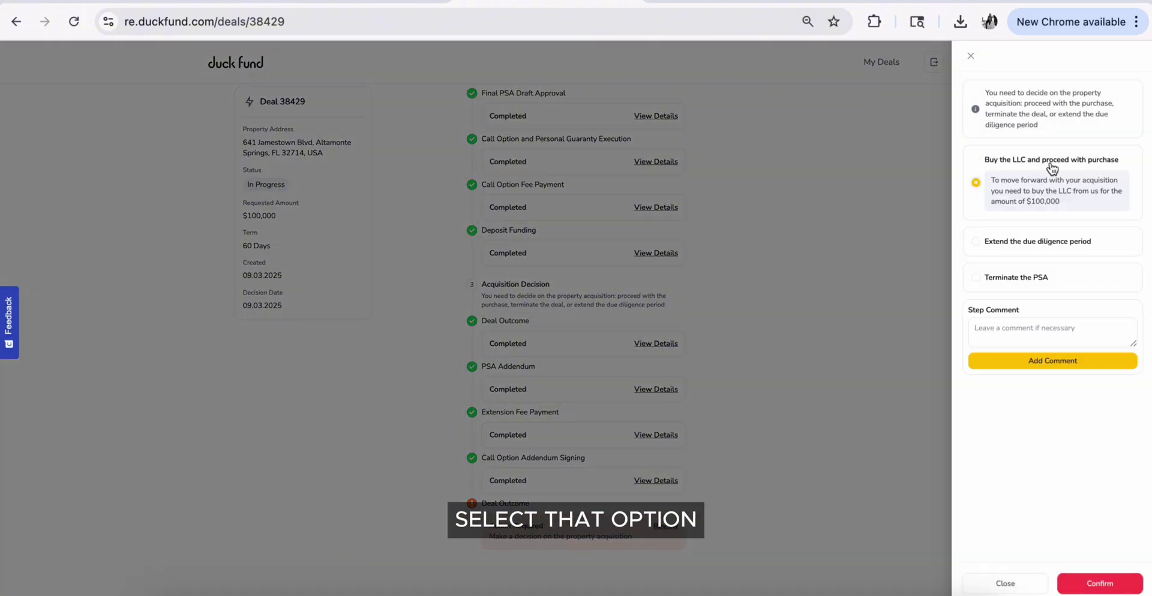
left_click(1109, 584)
key("Return")
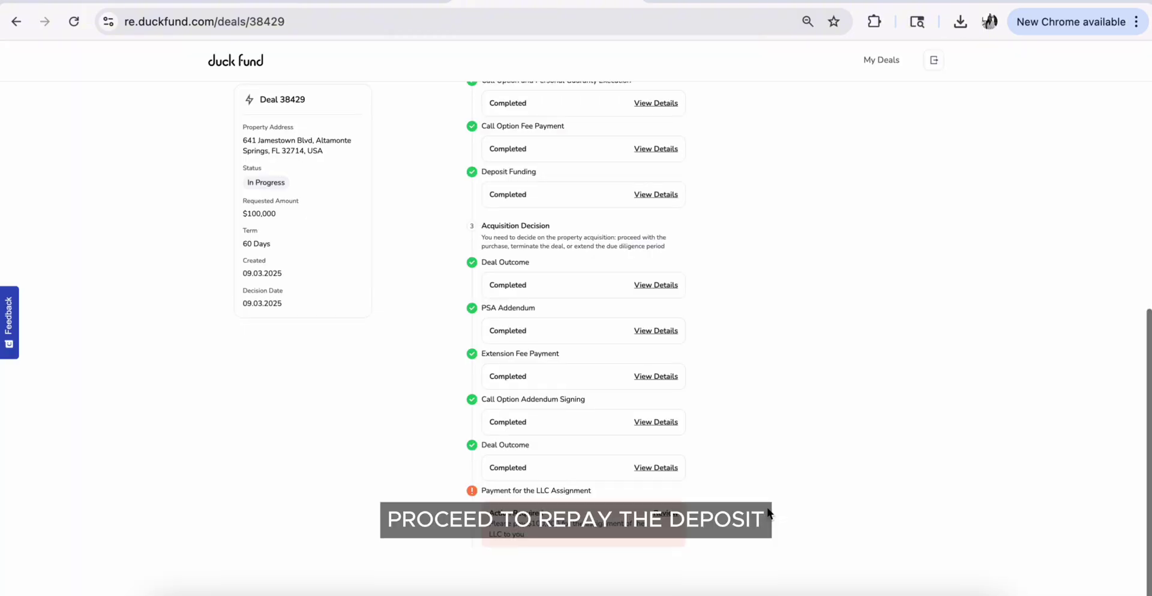
Mark the $100,000 LLC assignment payment as paid
left_click(665, 513)
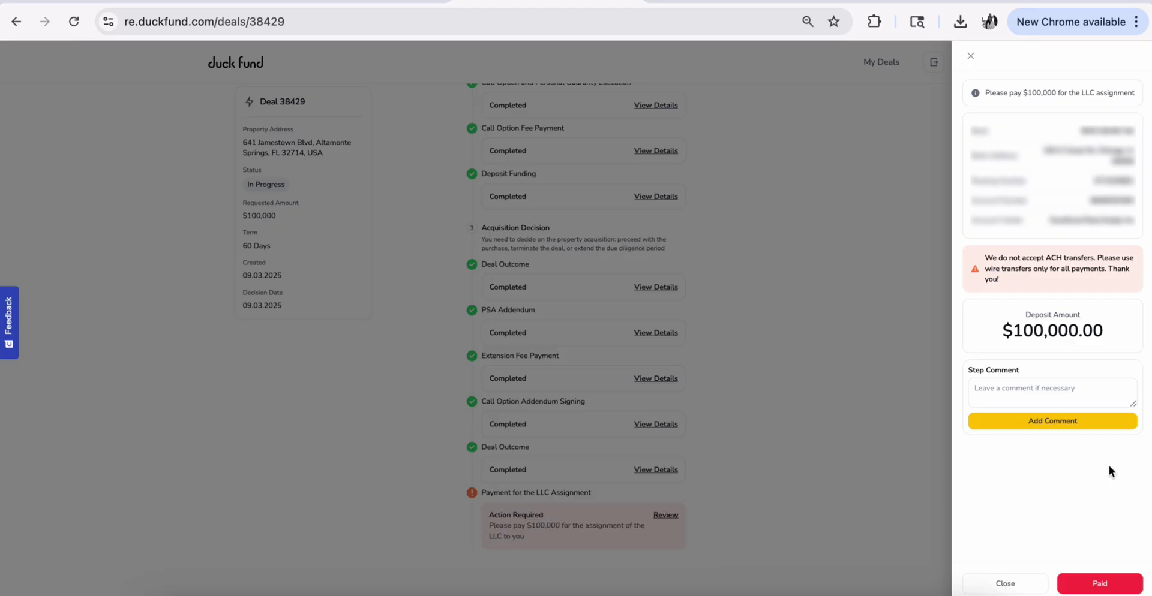
left_click(1110, 583)
scroll(401, 503, "down", 2)
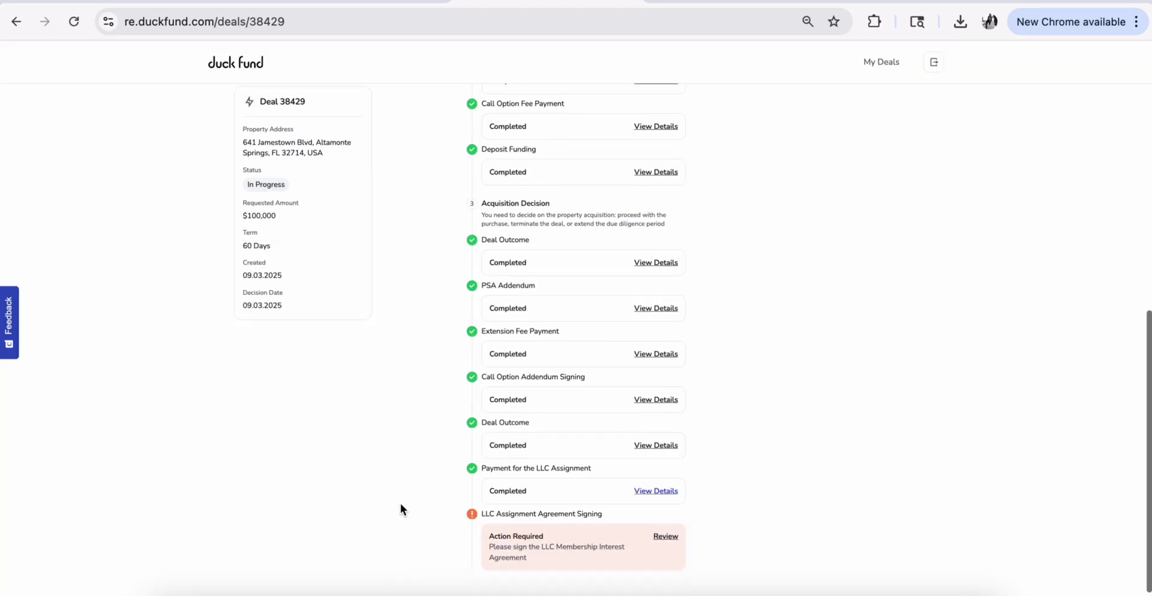
Sign the buyer signature field on the membership interest assignment agreement online
left_click(666, 516)
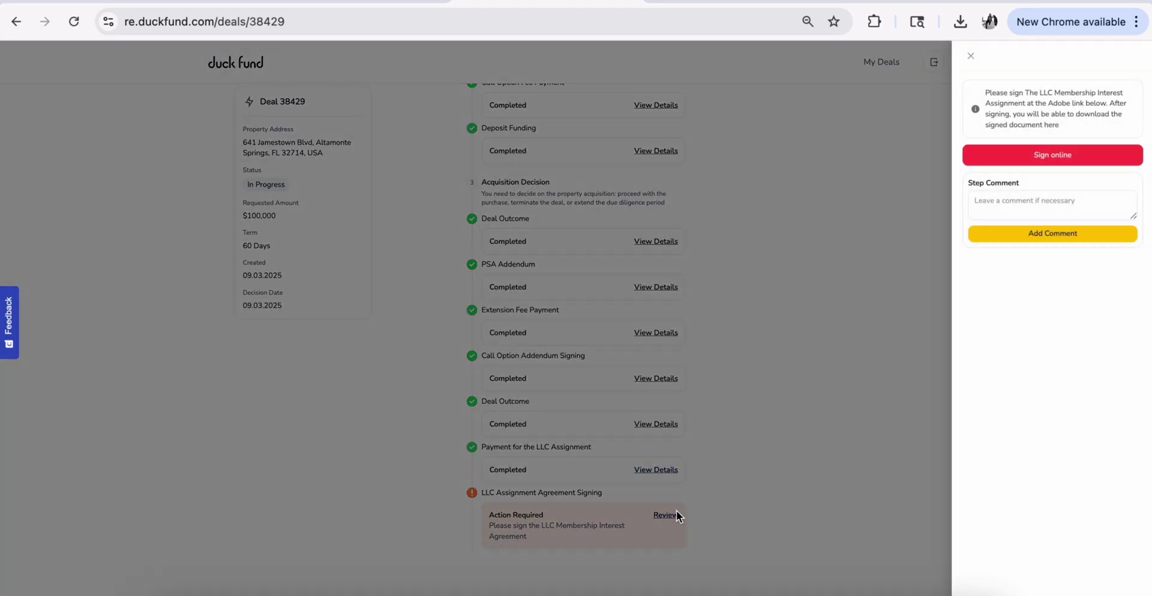
left_click(1017, 156)
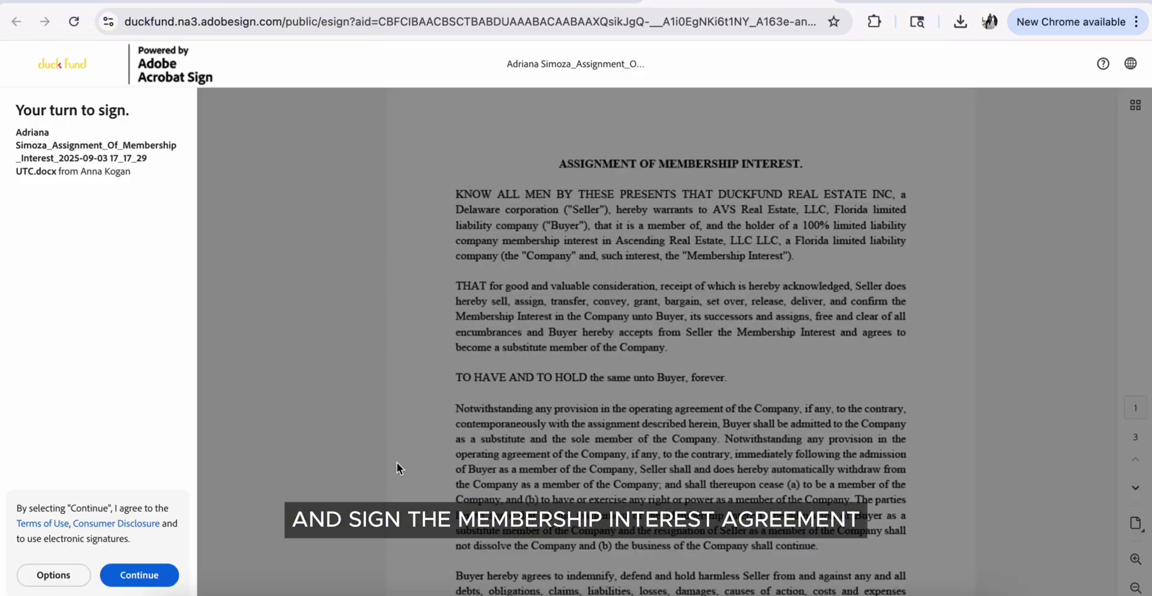
left_click(144, 575)
left_click(723, 567)
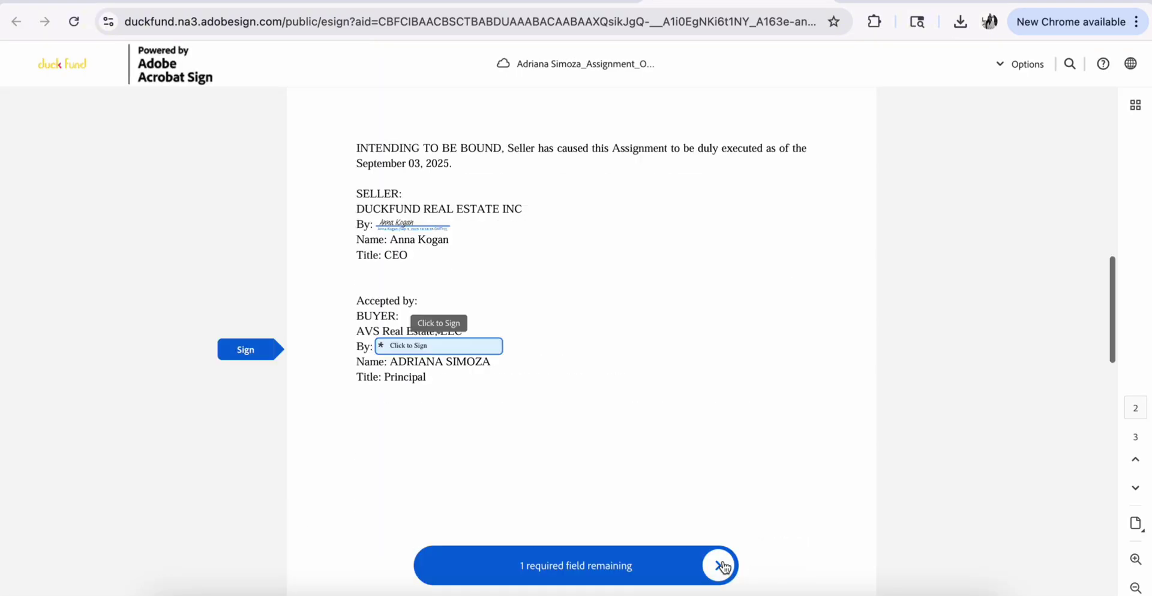
left_click(462, 342)
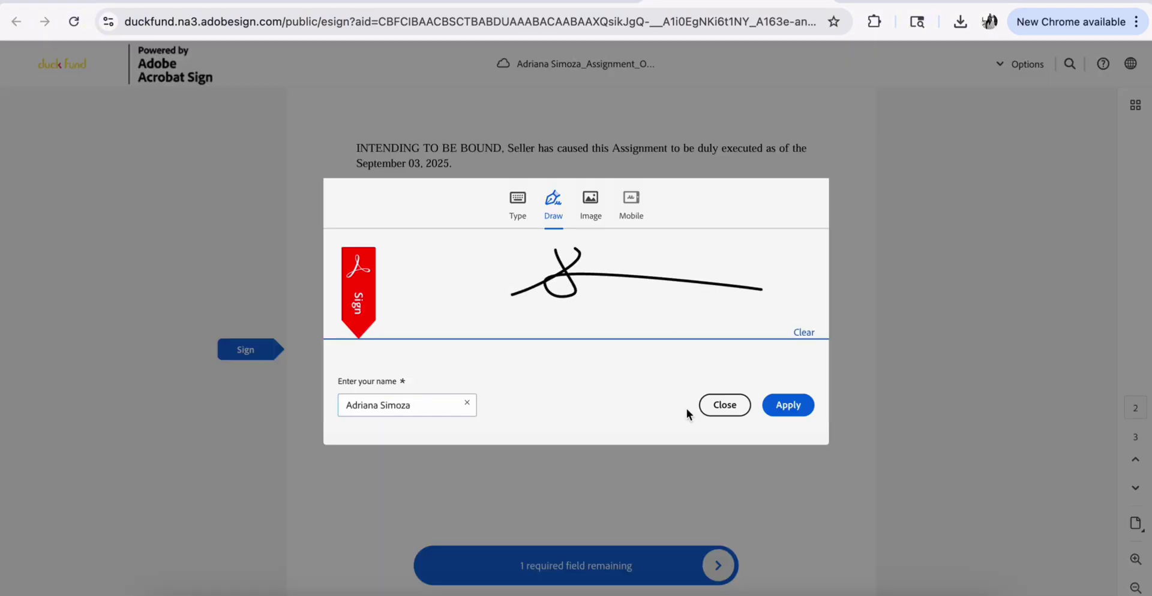
left_click(788, 405)
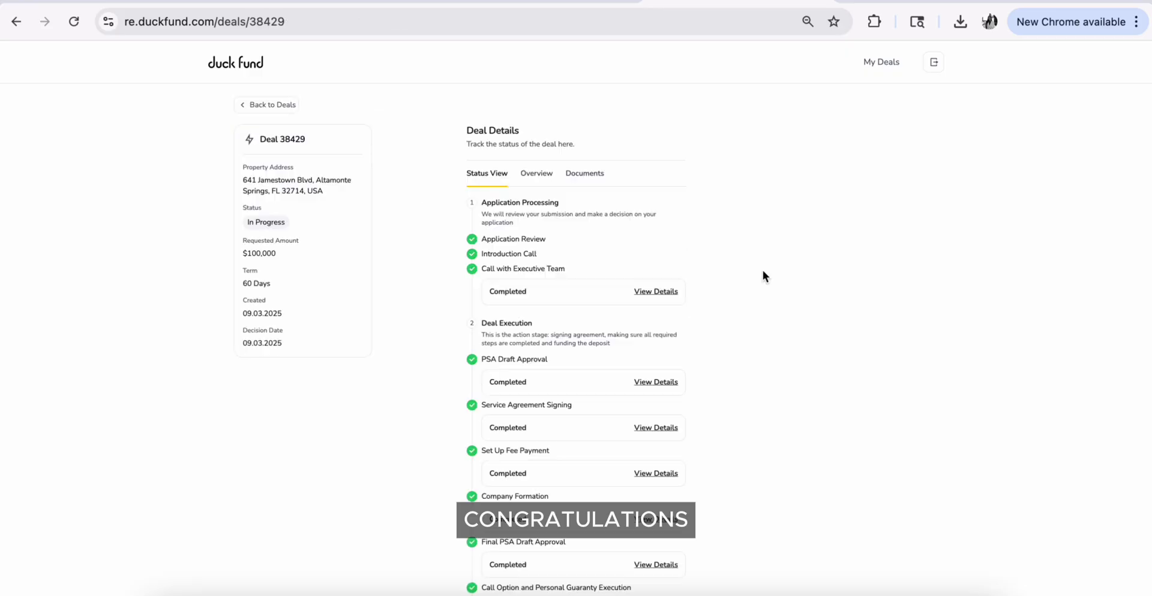
scroll(762, 270, "down", 10)
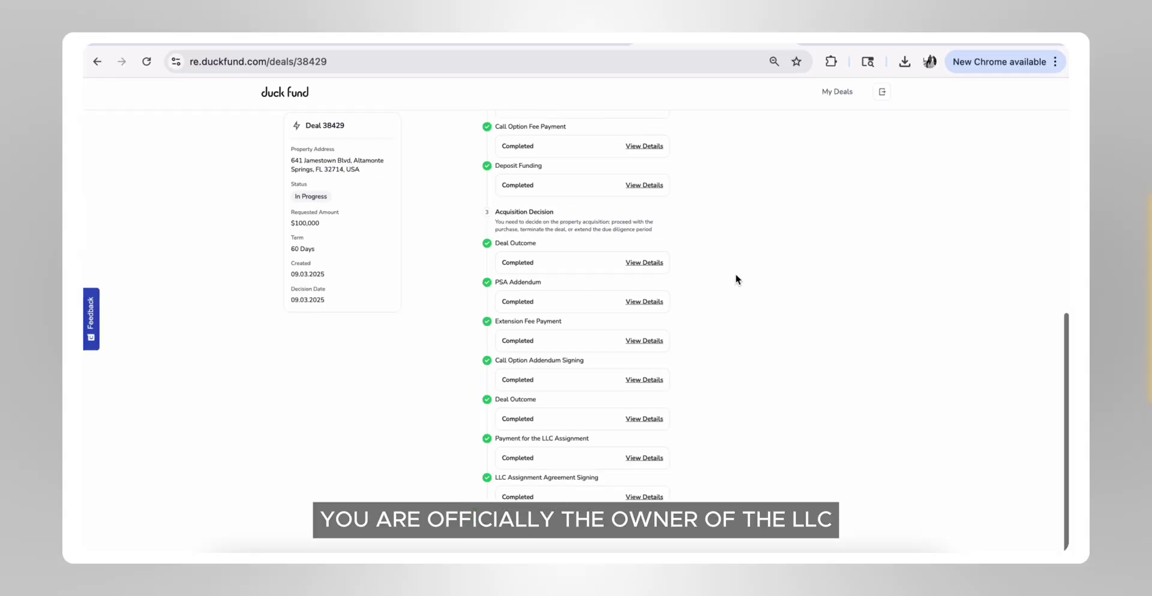